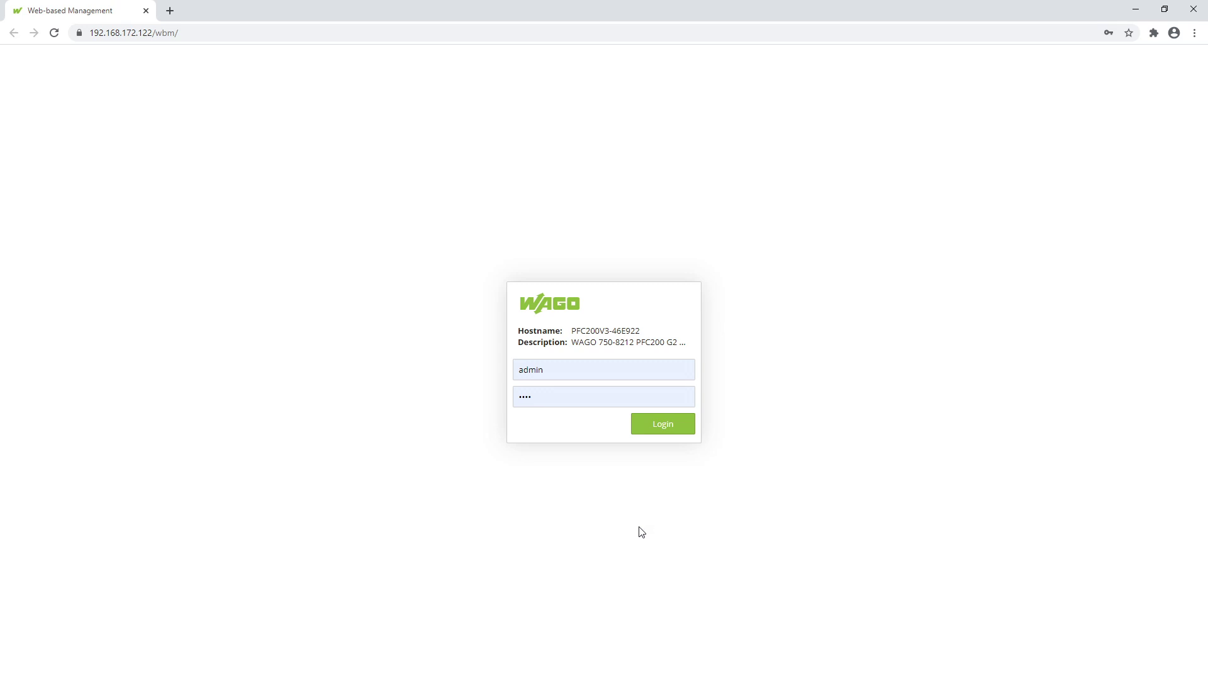
# Highlight 'WAGO' and 'PFC200 G2' in the description, then log in to Web-based Management.
pyautogui.moveTo(569, 343); pyautogui.dragTo(637, 343)
pyautogui.moveTo(637, 341); pyautogui.dragTo(707, 351)
pyautogui.click(688, 430)
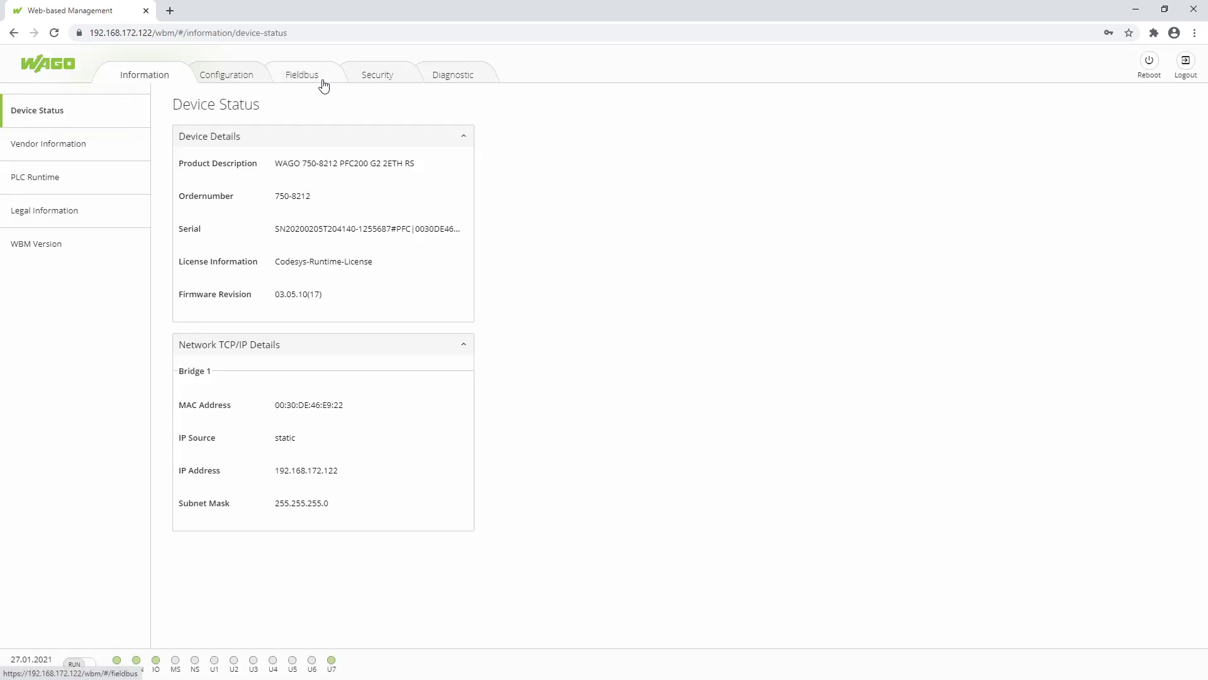
# Activate the service under Fieldbus > BACnet > Configuration, submit, and confirm a runtime restart.
pyautogui.click(323, 85)
pyautogui.click(89, 175)
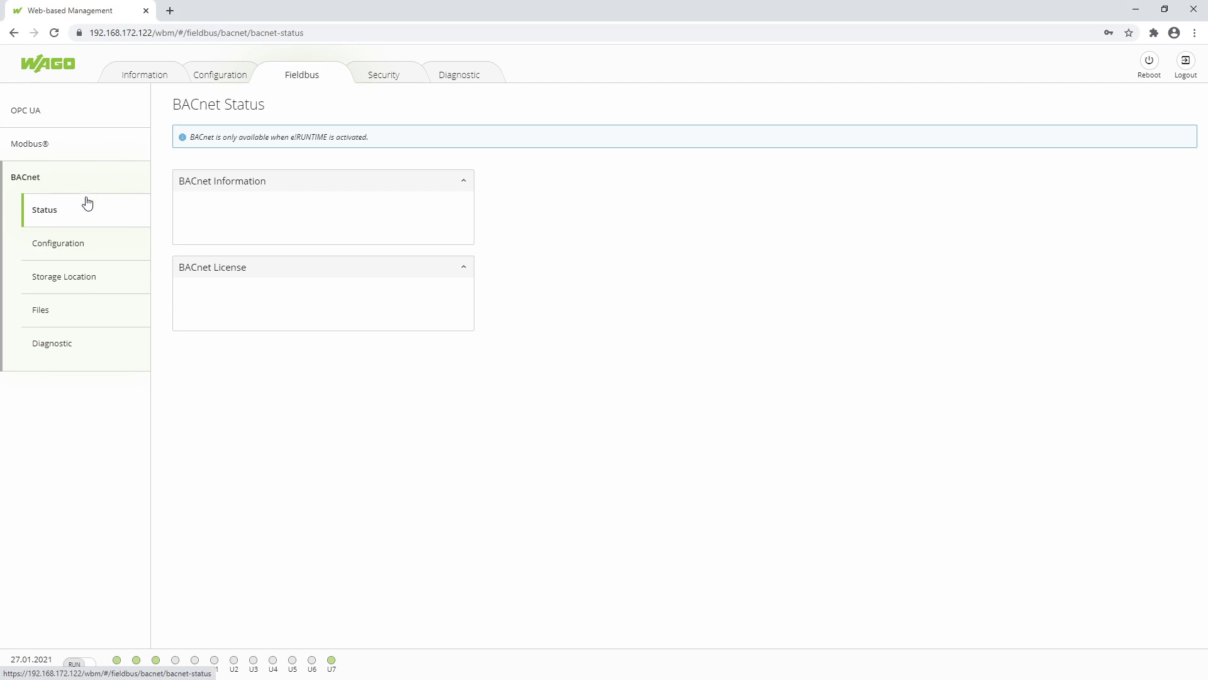
pyautogui.click(84, 248)
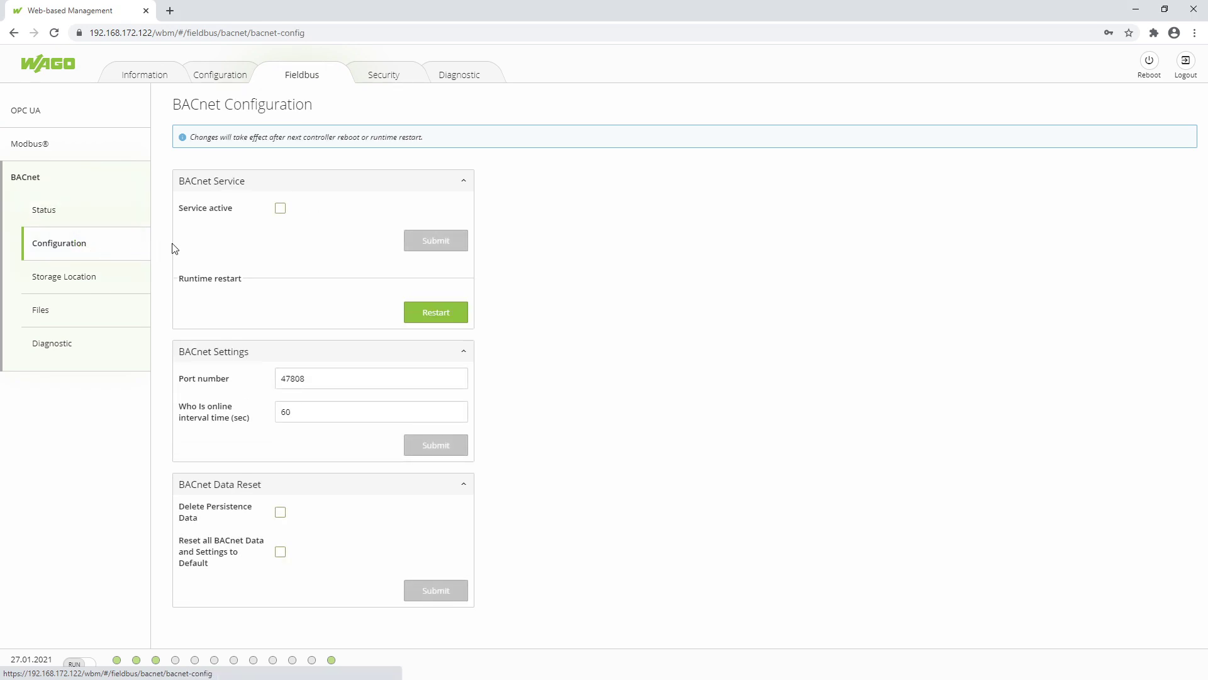
pyautogui.click(280, 209)
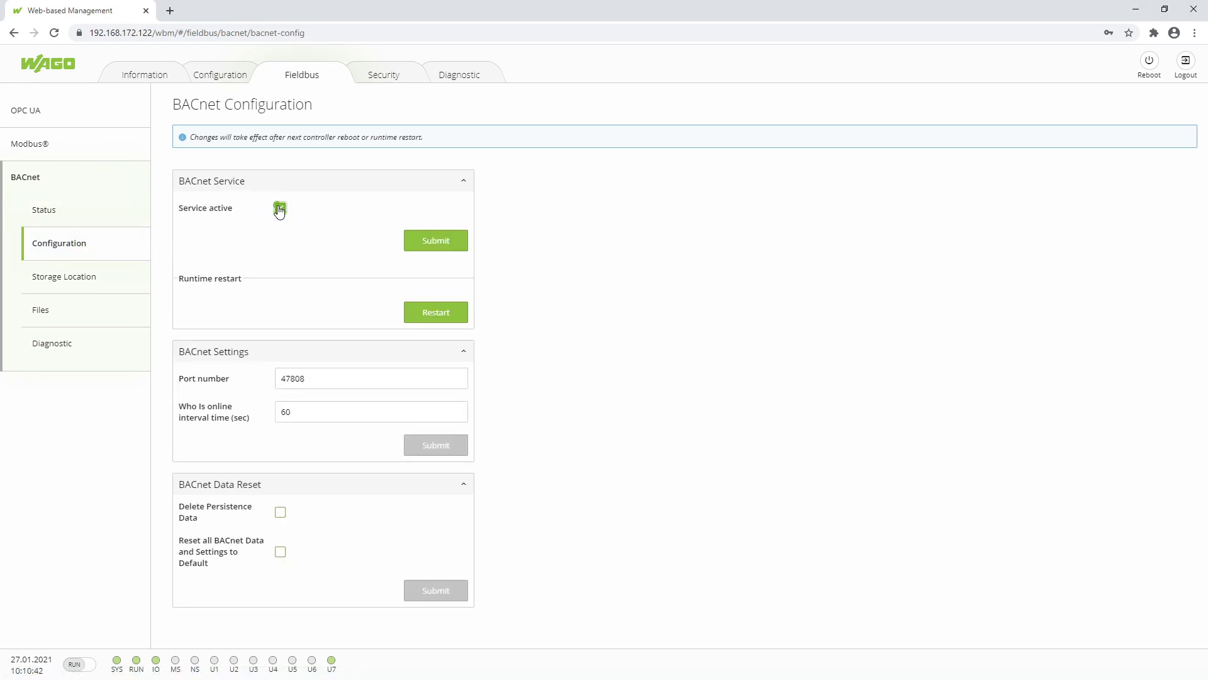
pyautogui.click(455, 245)
pyautogui.click(455, 317)
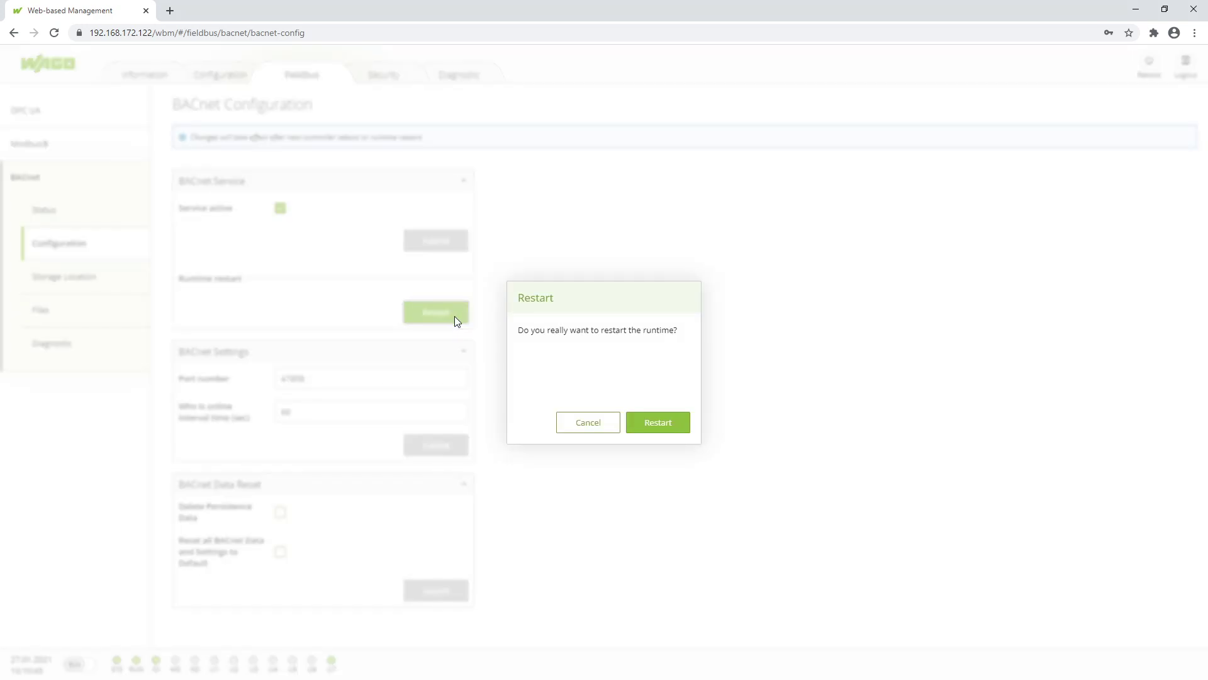
pyautogui.click(676, 430)
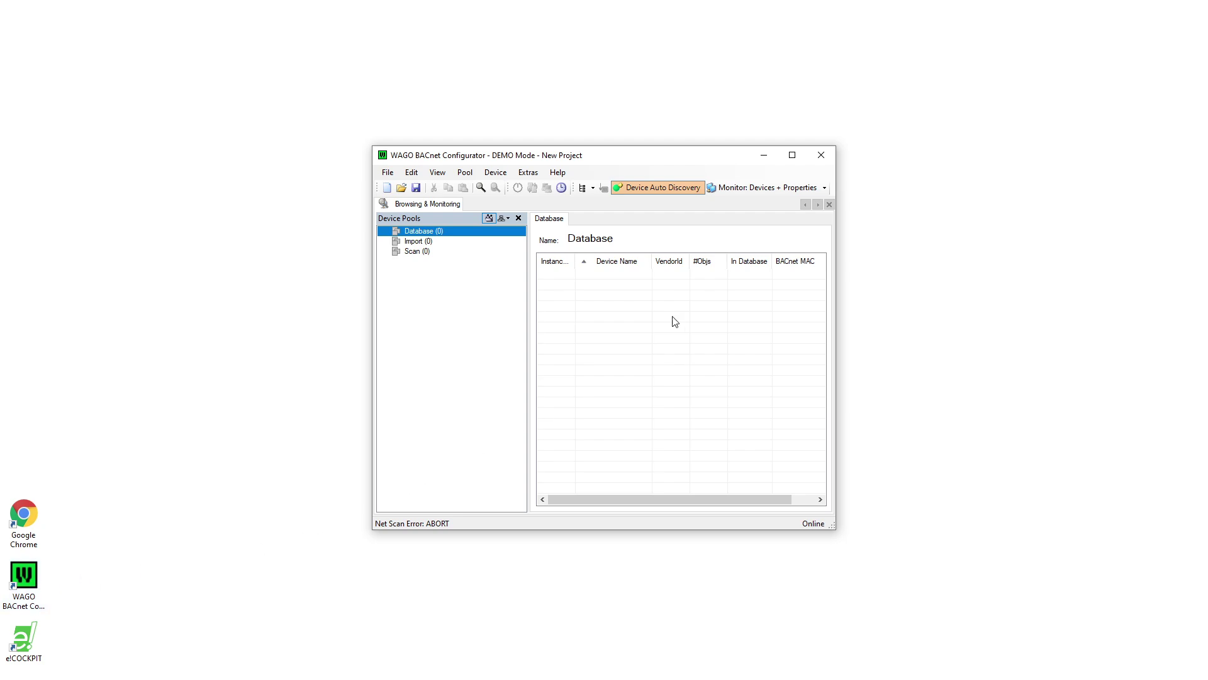
# Maximize the BACnet Configurator and bring up the BACstac settings from Extras.
pyautogui.click(792, 155)
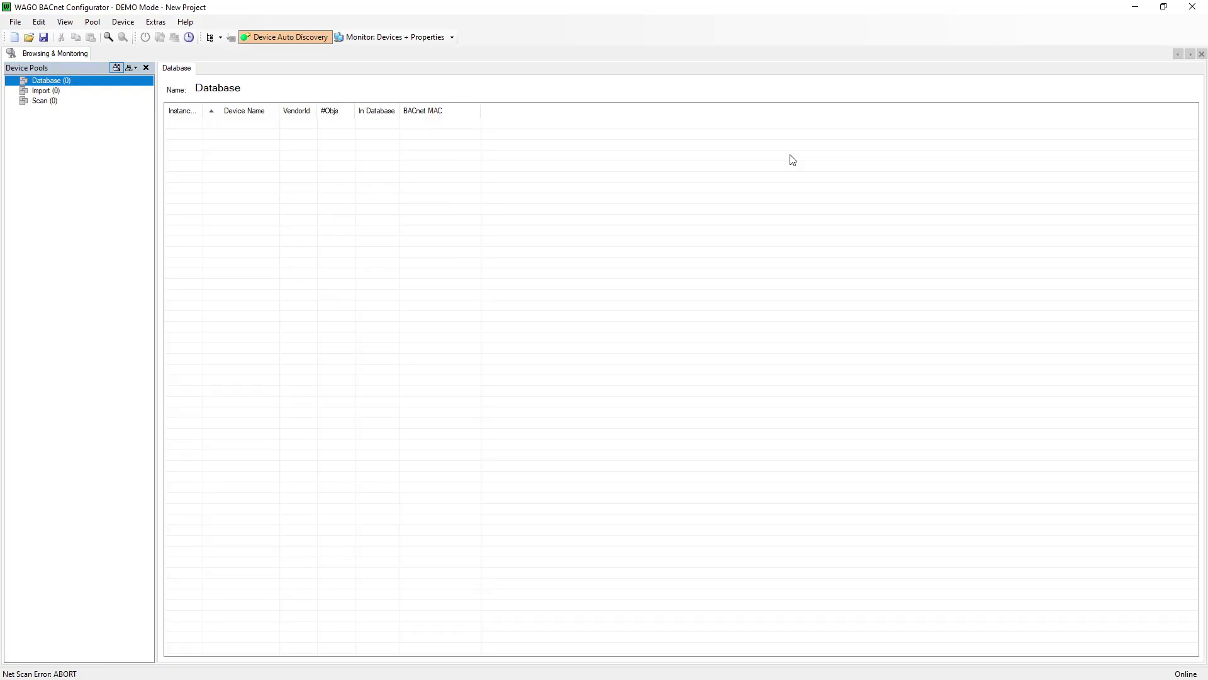
pyautogui.click(144, 26)
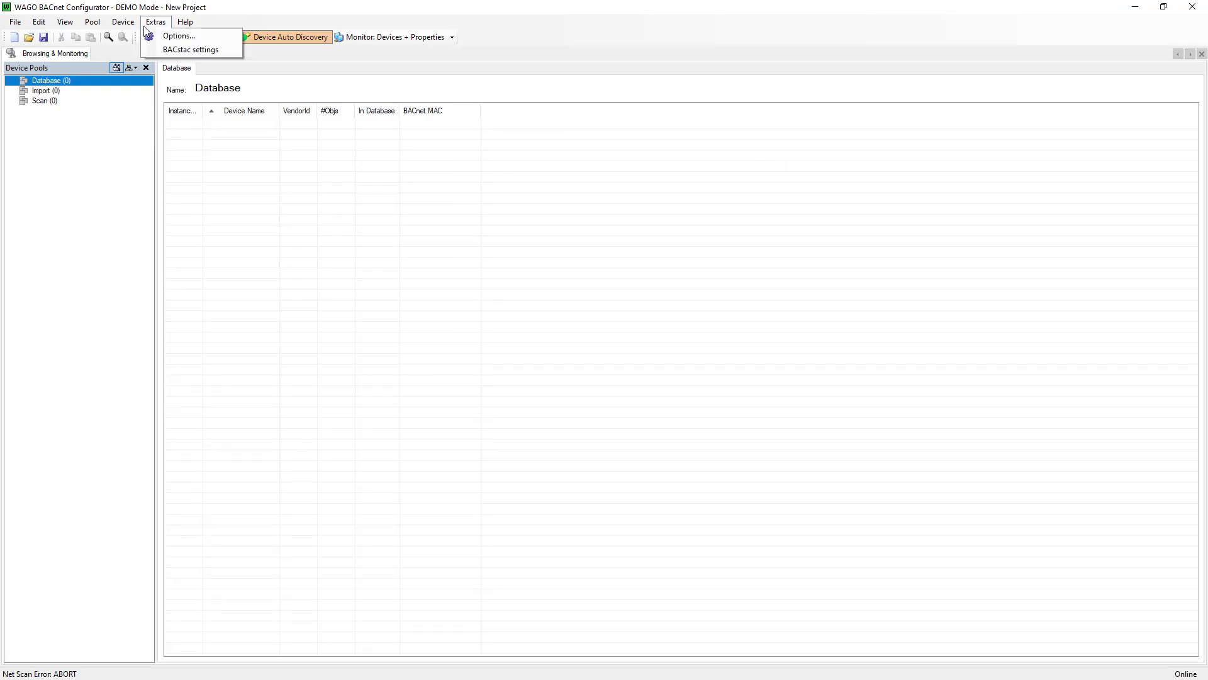
pyautogui.click(148, 51)
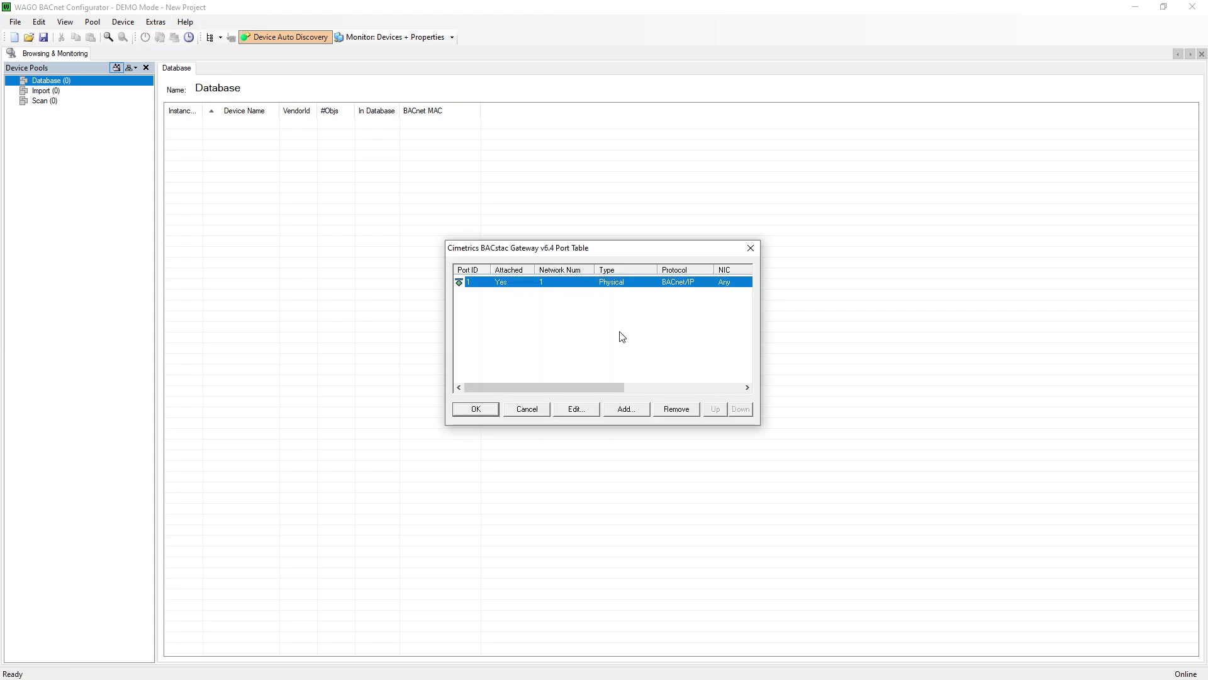
# Set port 1 to the HighSpeed USB-Ethernet Adapter at 192.168.172.200 and restart BACstac.
pyautogui.click(592, 409)
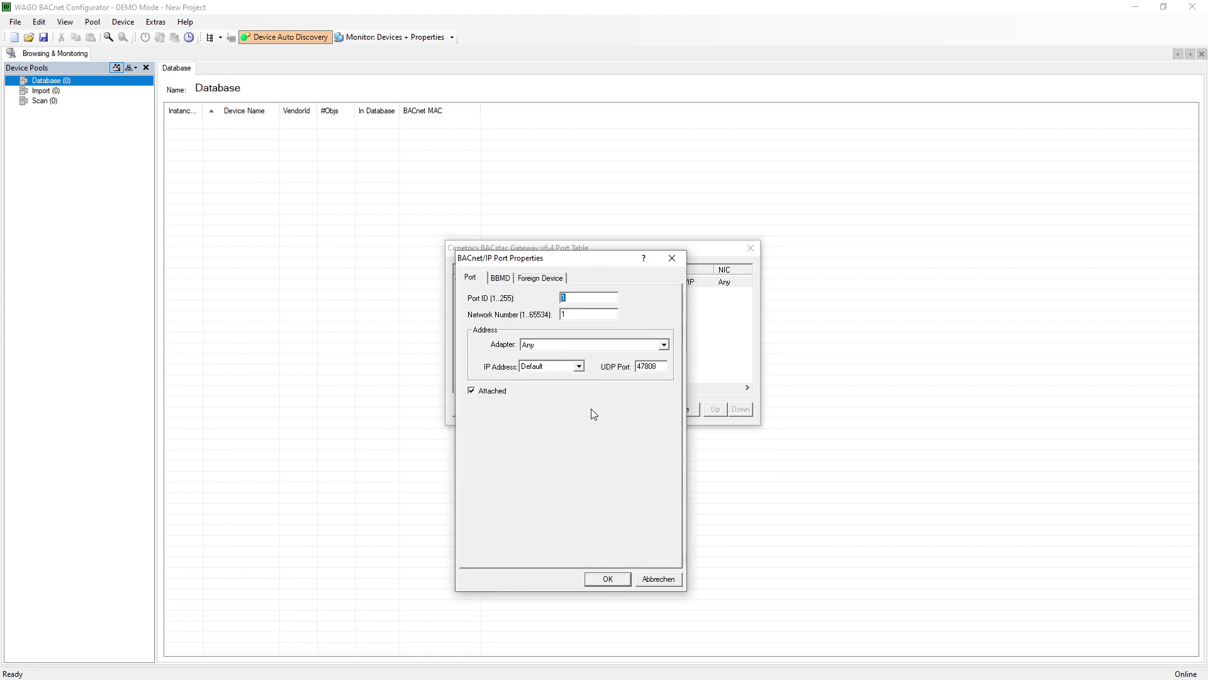
pyautogui.click(595, 345)
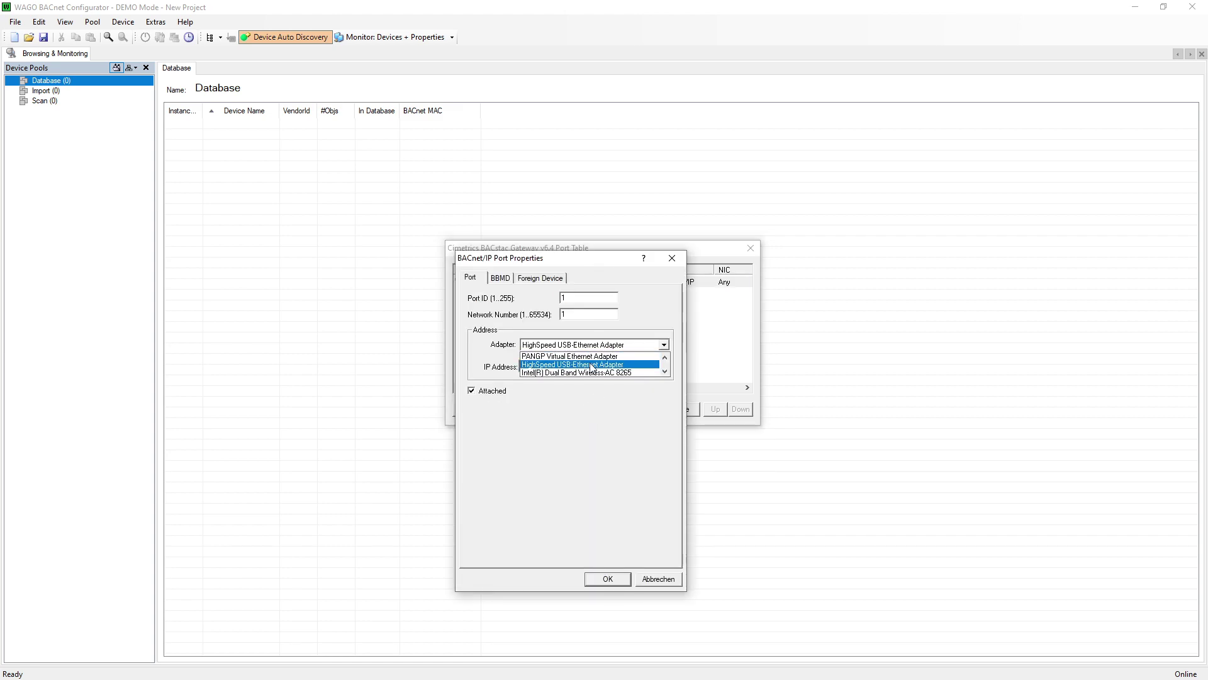
pyautogui.click(592, 364)
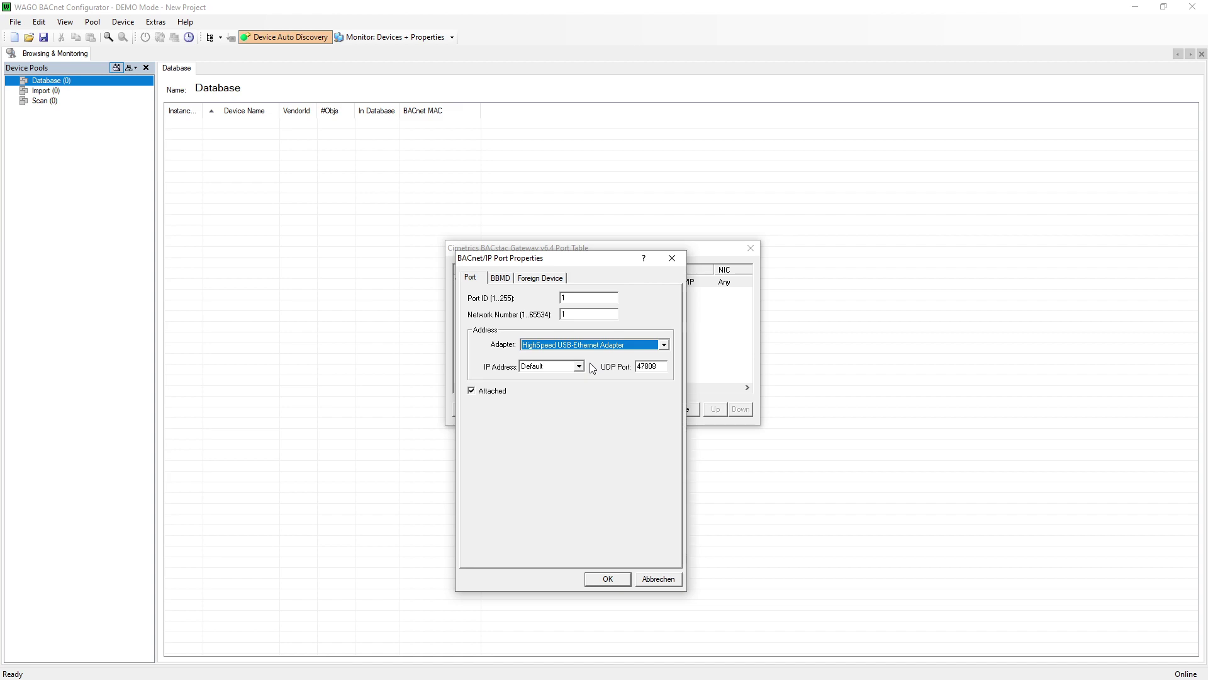
pyautogui.click(579, 366)
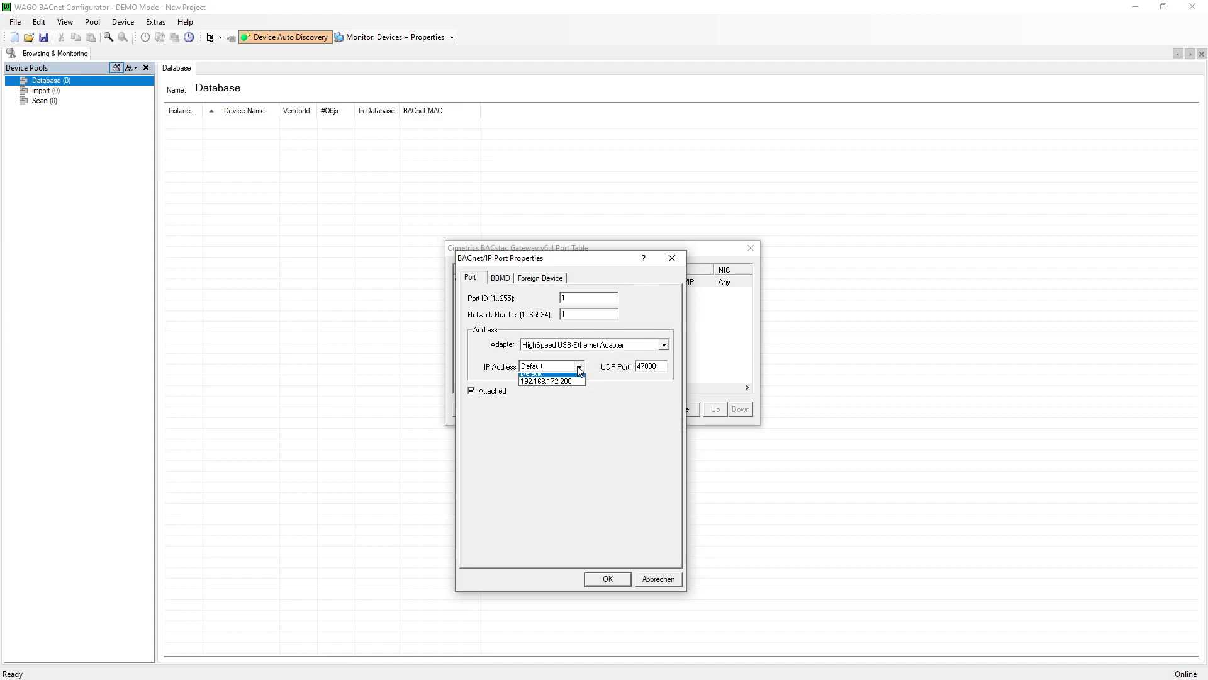
pyautogui.click(576, 384)
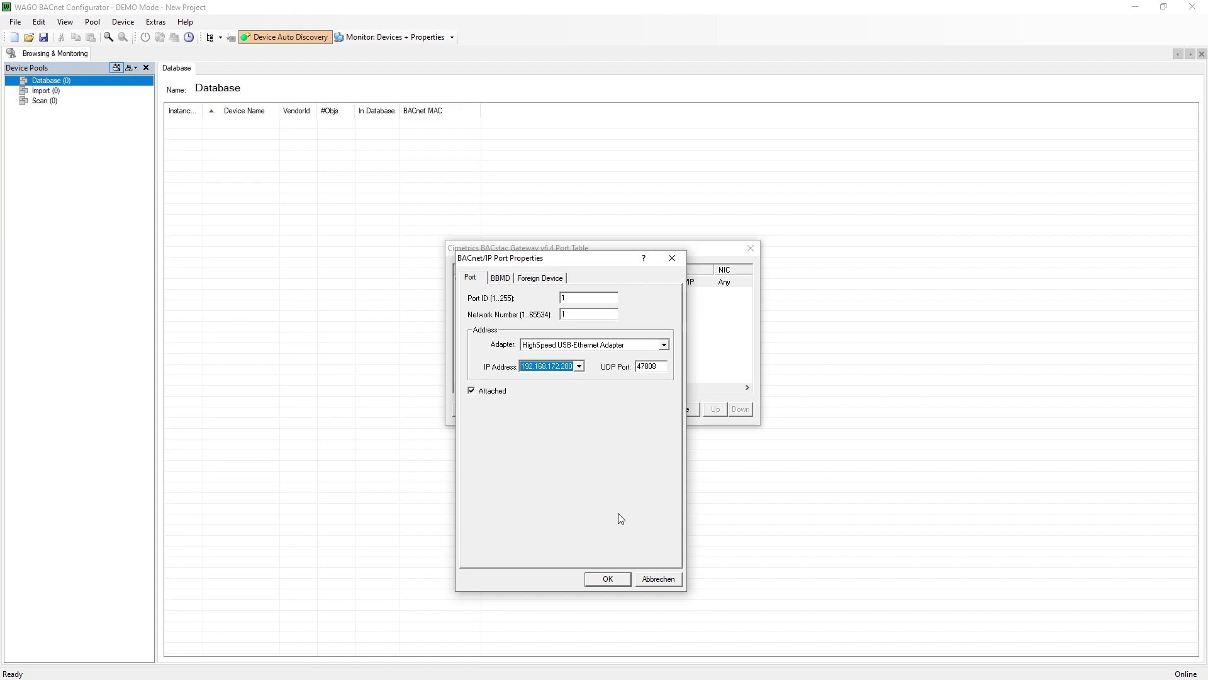
pyautogui.click(627, 580)
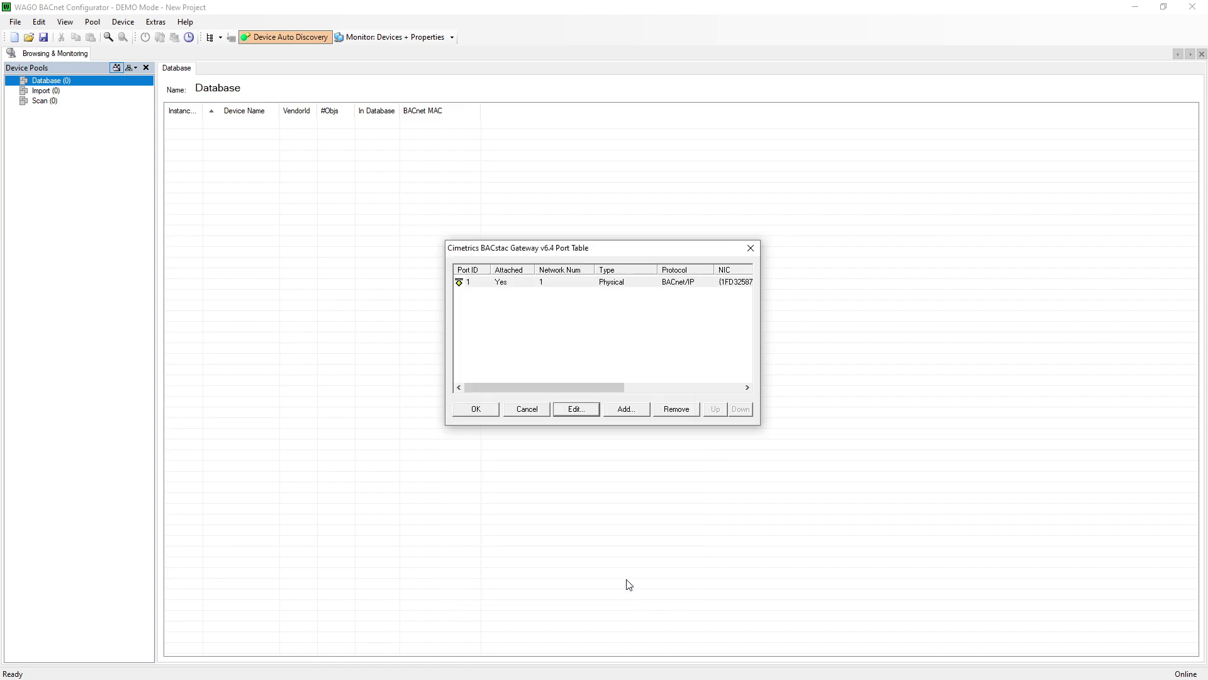
pyautogui.click(493, 415)
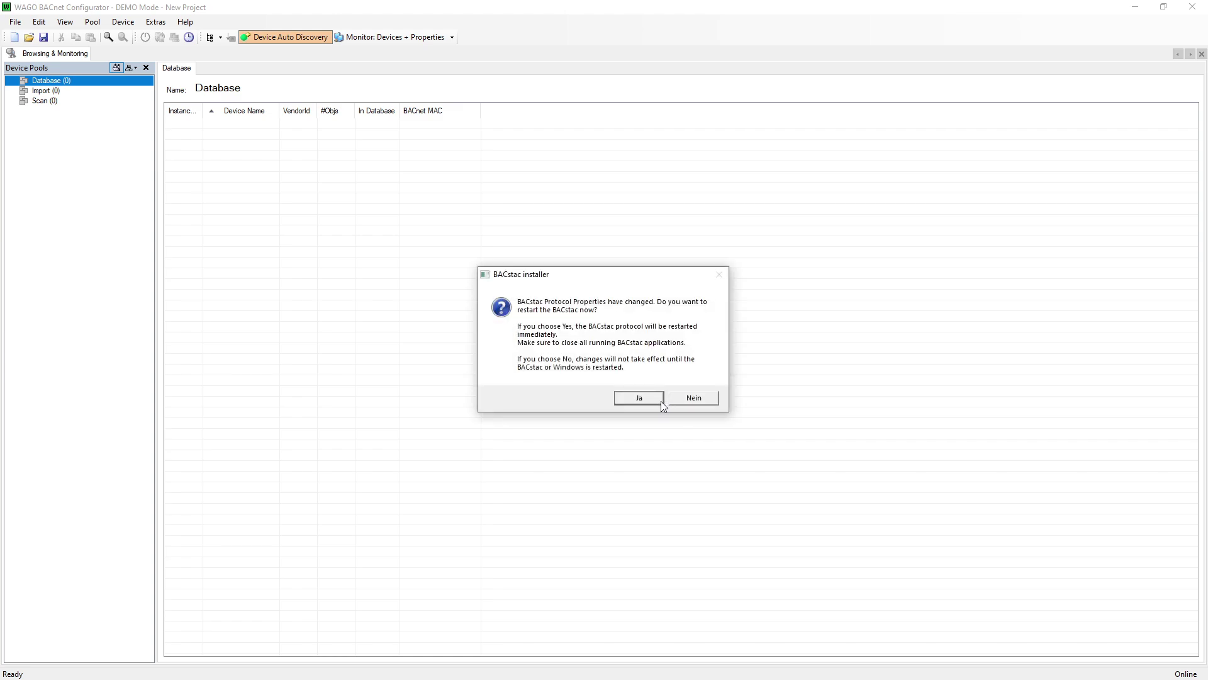
pyautogui.click(659, 400)
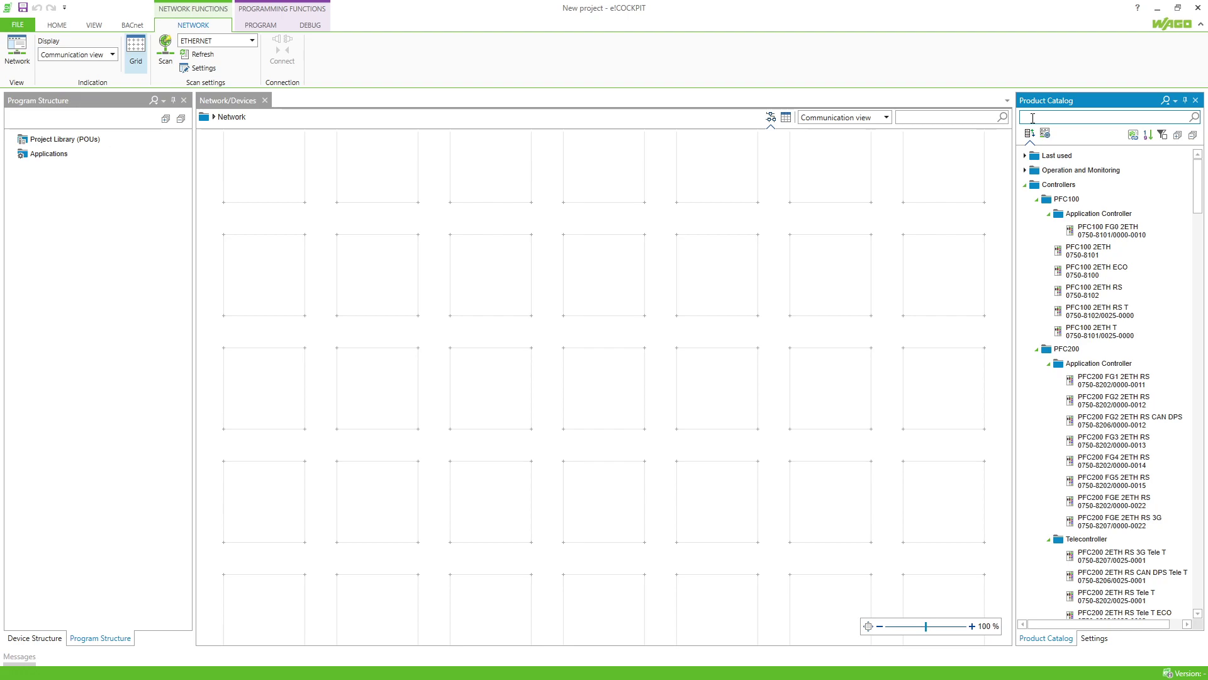
# Find 750-8212 in the Product Catalog and place a PFC200 G2 2ETH RS on the network.
pyautogui.click(1033, 117)
pyautogui.write('750-8212')
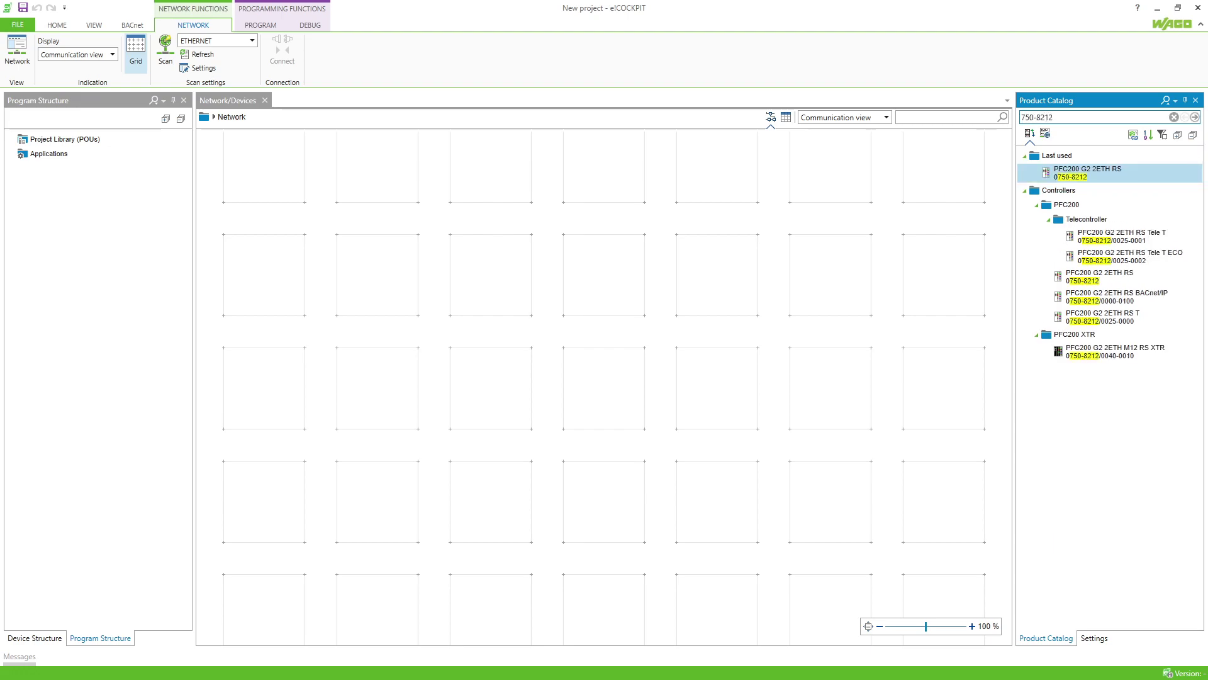
pyautogui.moveTo(1064, 175); pyautogui.dragTo(639, 373)
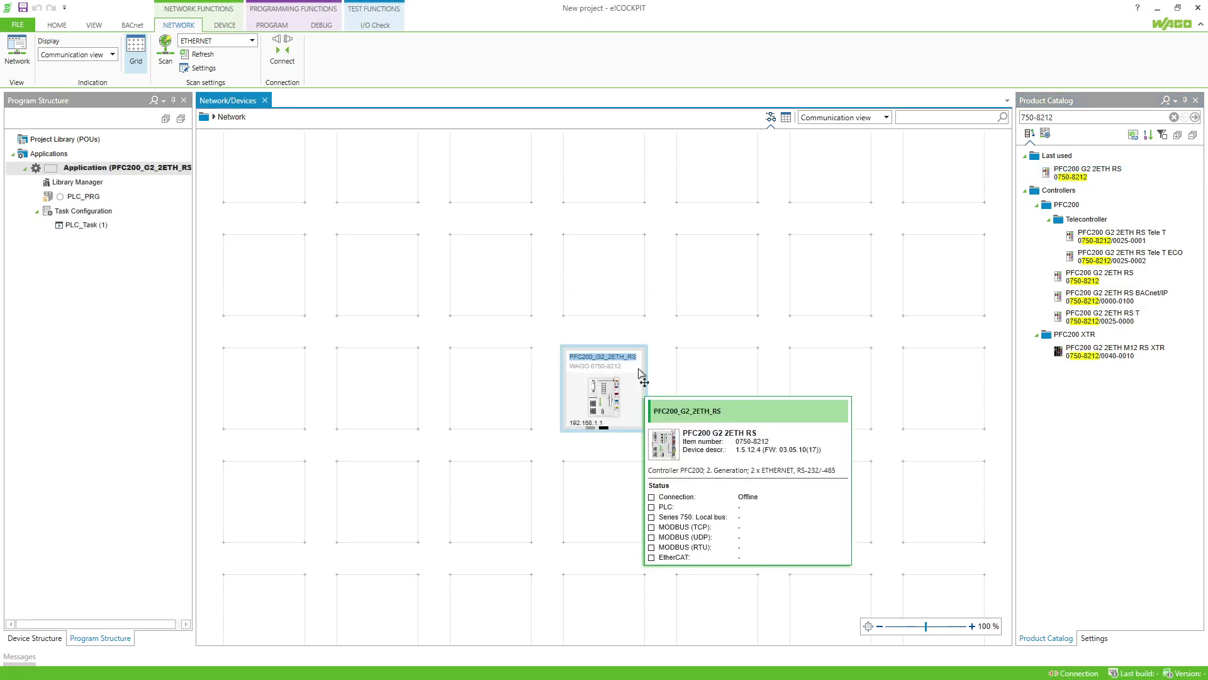
# Give the controller IP address 192.168.172.122 and start renaming it to BACnet.
pyautogui.click(1094, 638)
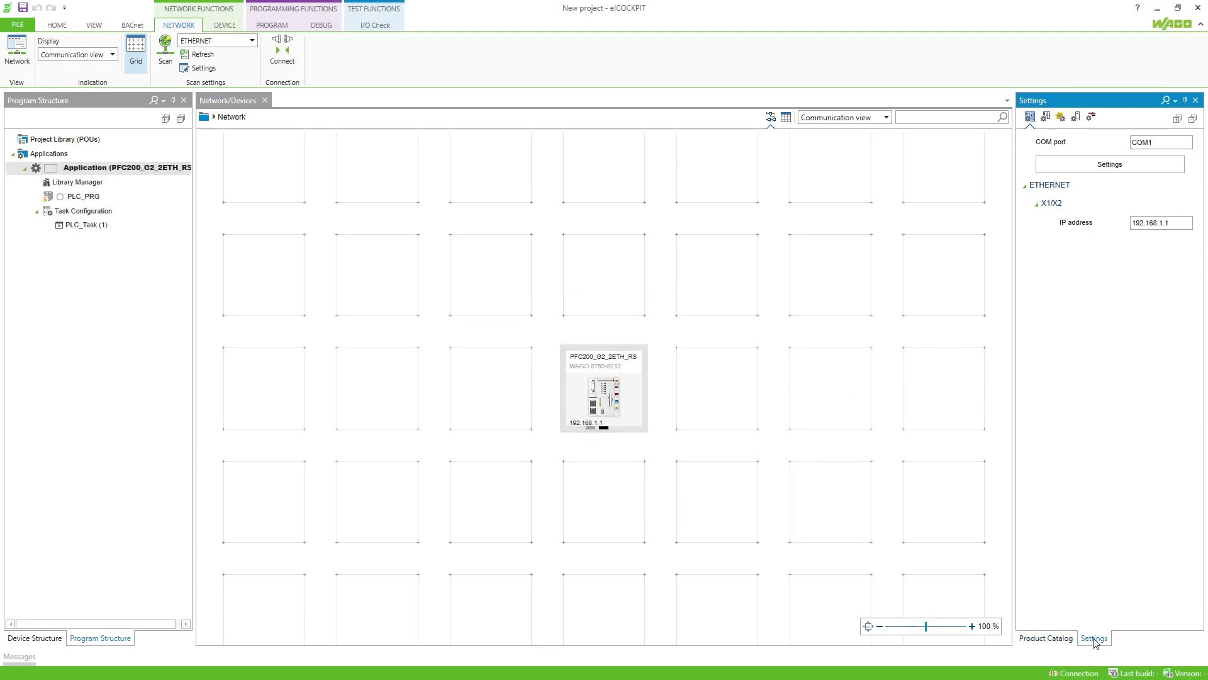
pyautogui.click(1164, 224)
pyautogui.write('72')
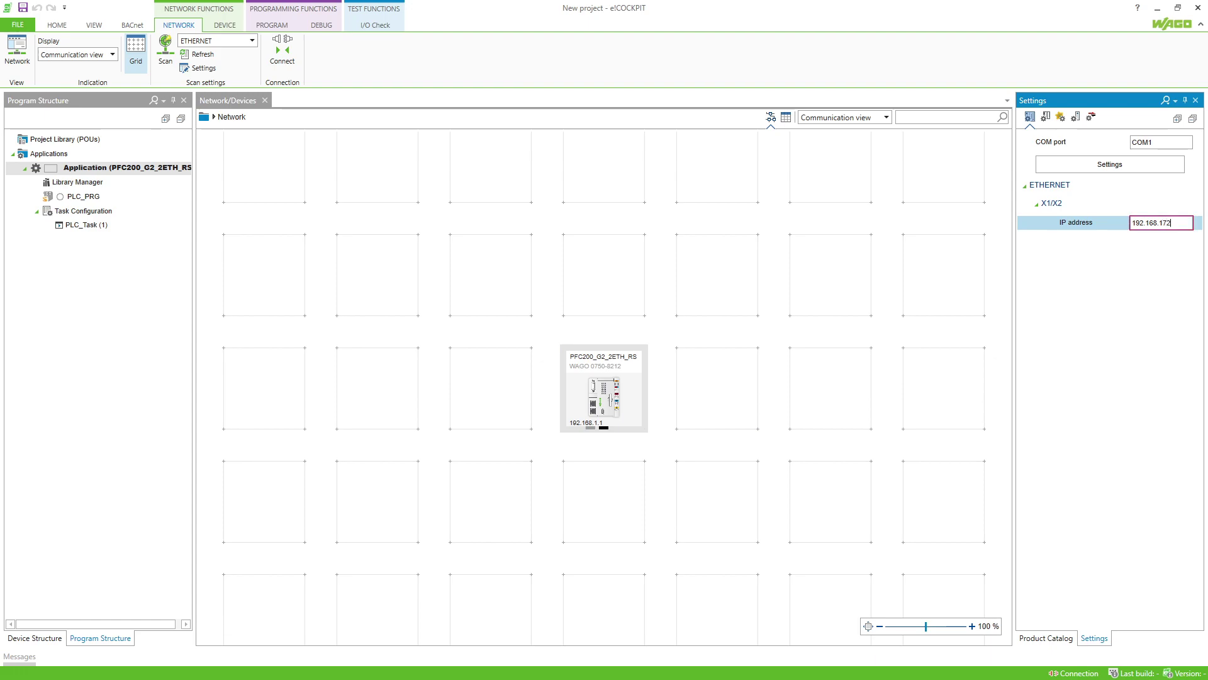
pyautogui.write('.122')
pyautogui.press('Return')
pyautogui.click(627, 357)
pyautogui.write('BA')
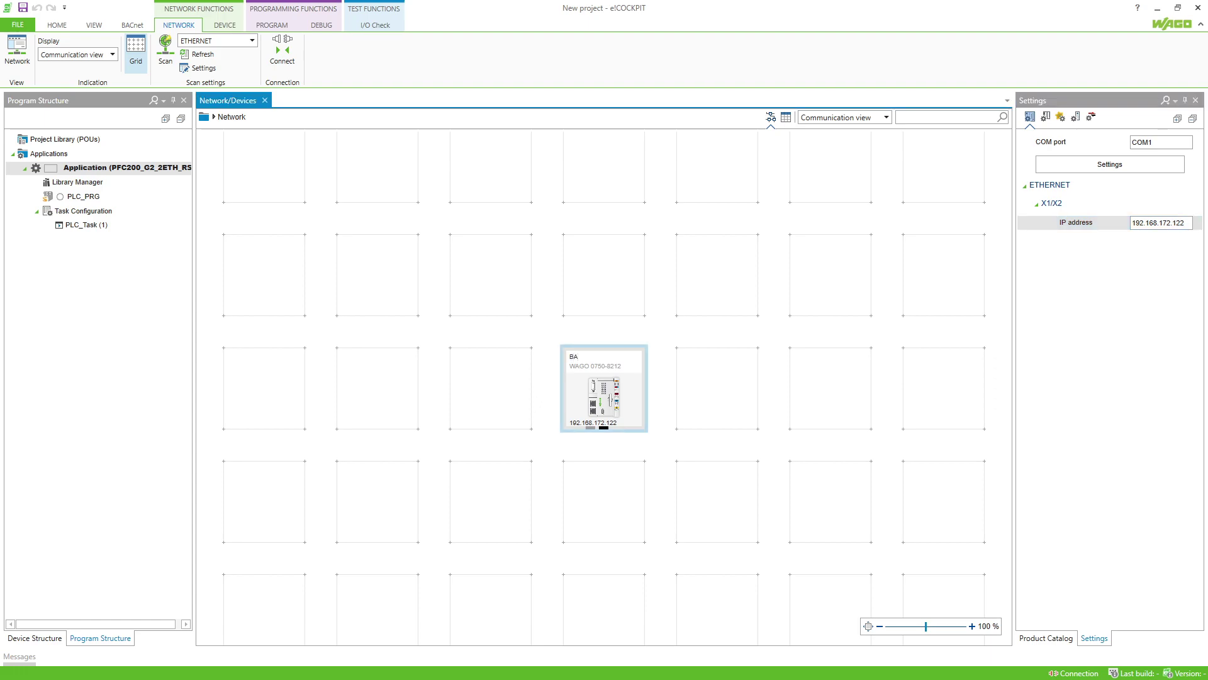
pyautogui.write('Cnet1')
# Scan BACnet1 and apply all found modules: 16DO, 8DI, 8AI RTD and 8AO.
pyautogui.click(236, 25)
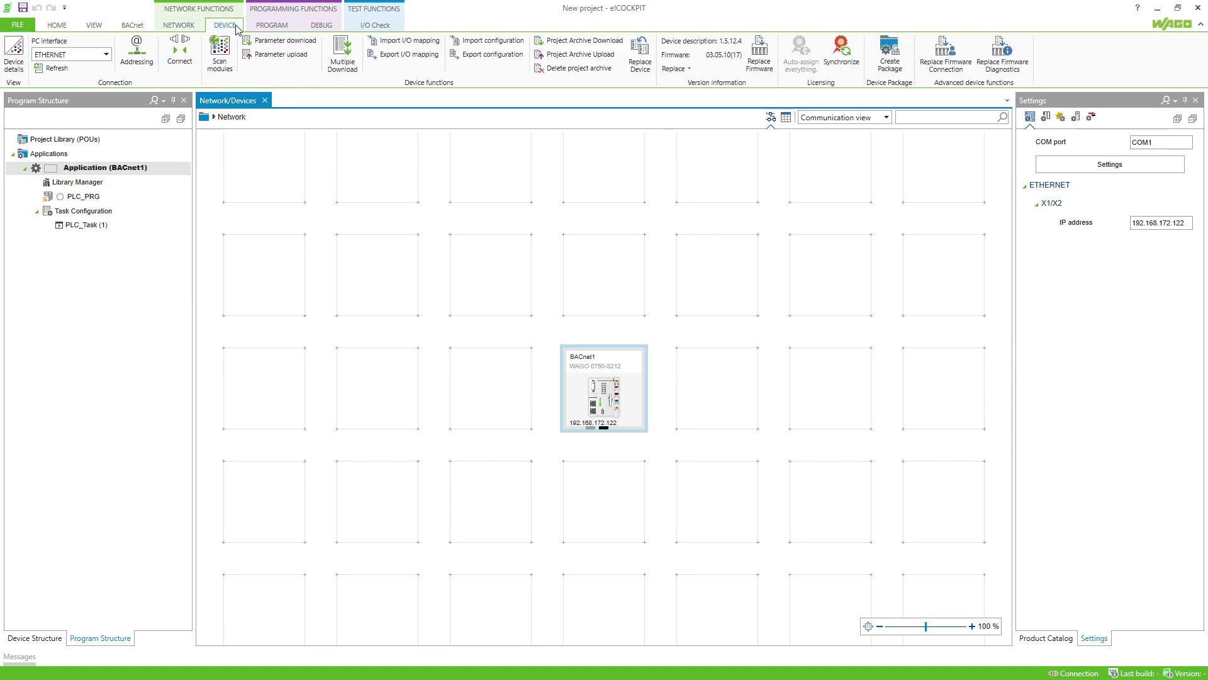
pyautogui.click(220, 55)
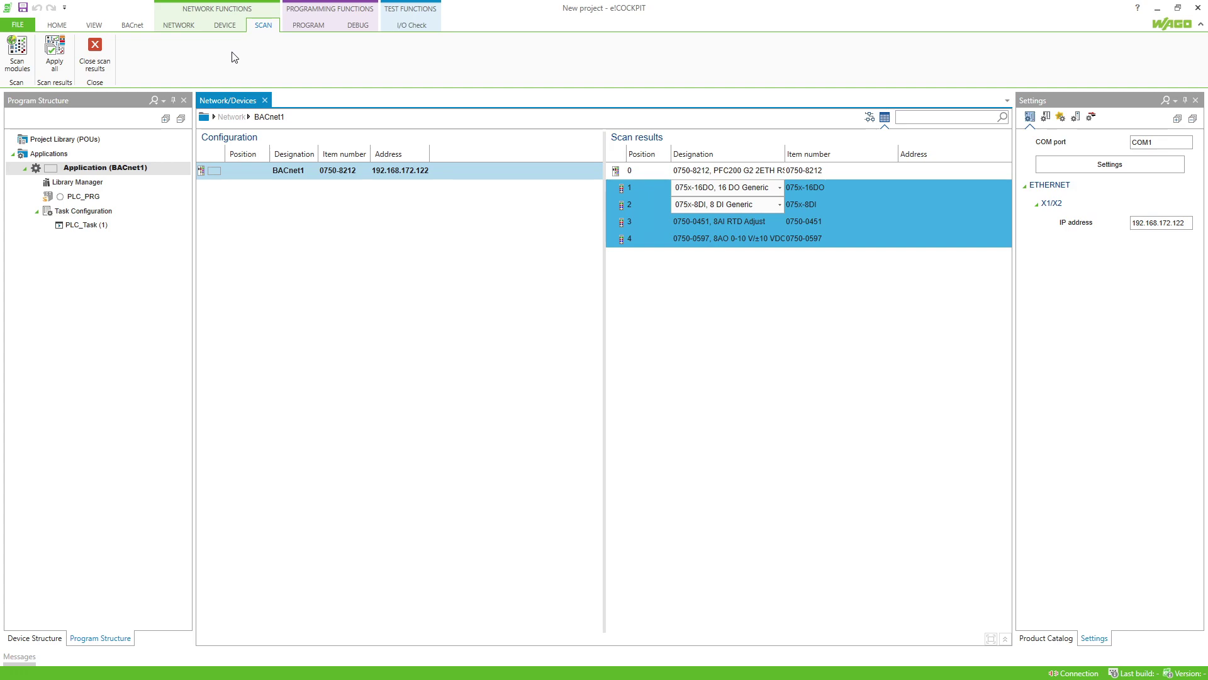
pyautogui.click(66, 53)
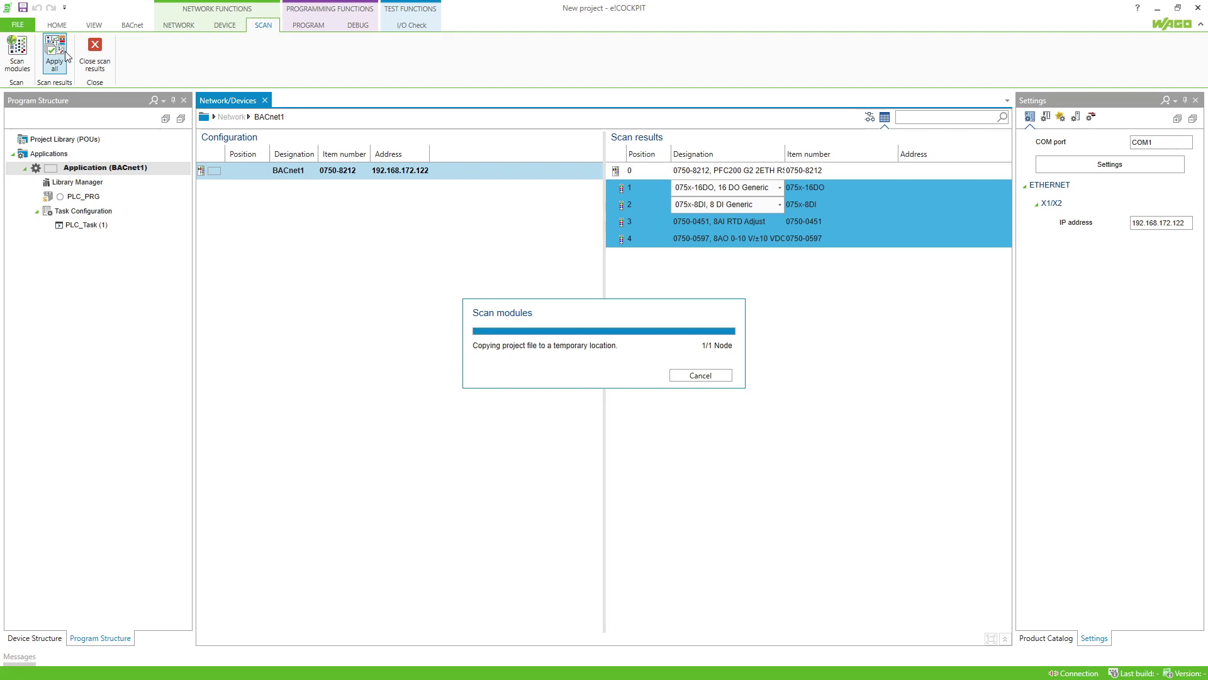
pyautogui.click(134, 26)
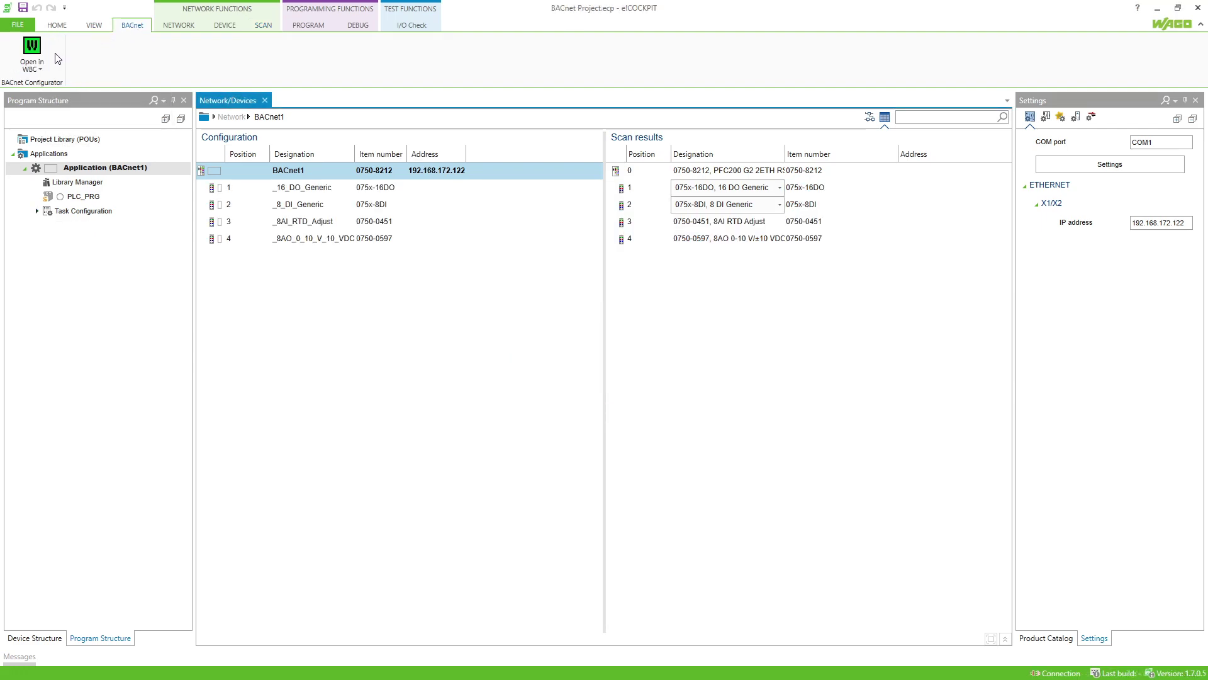
# Check that WagoSysBACnet 1.0.5.3 is listed in the Library Manager, then close it.
pyautogui.click(26, 26)
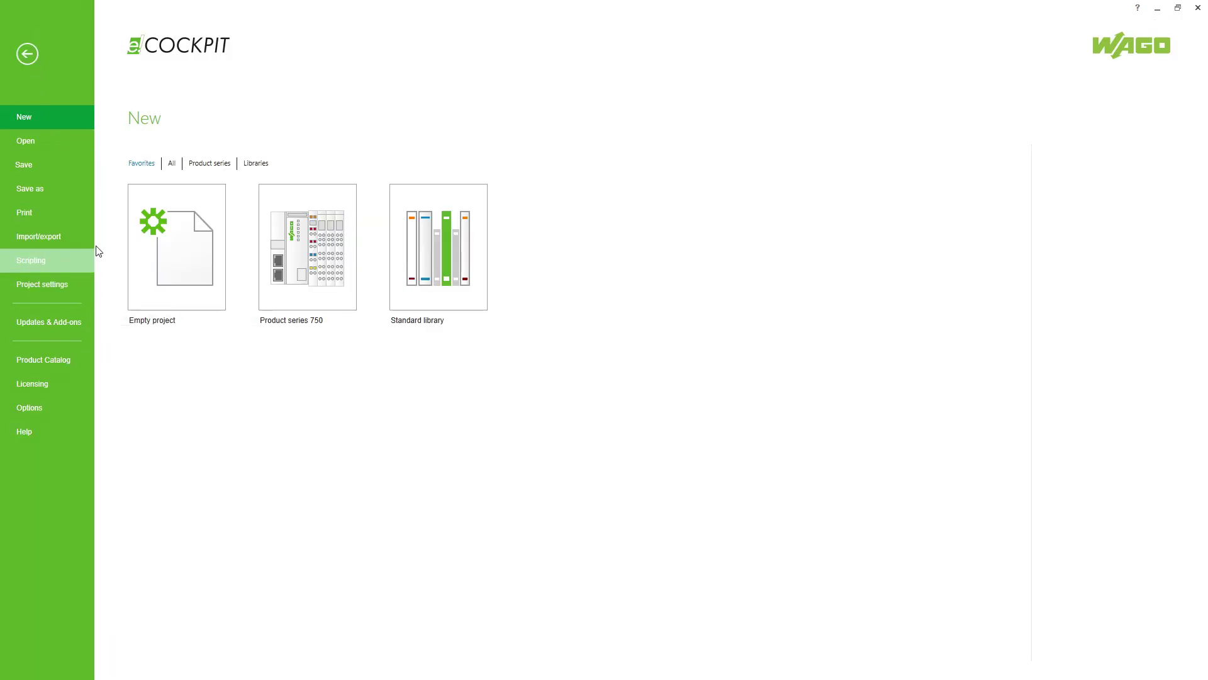
pyautogui.click(28, 54)
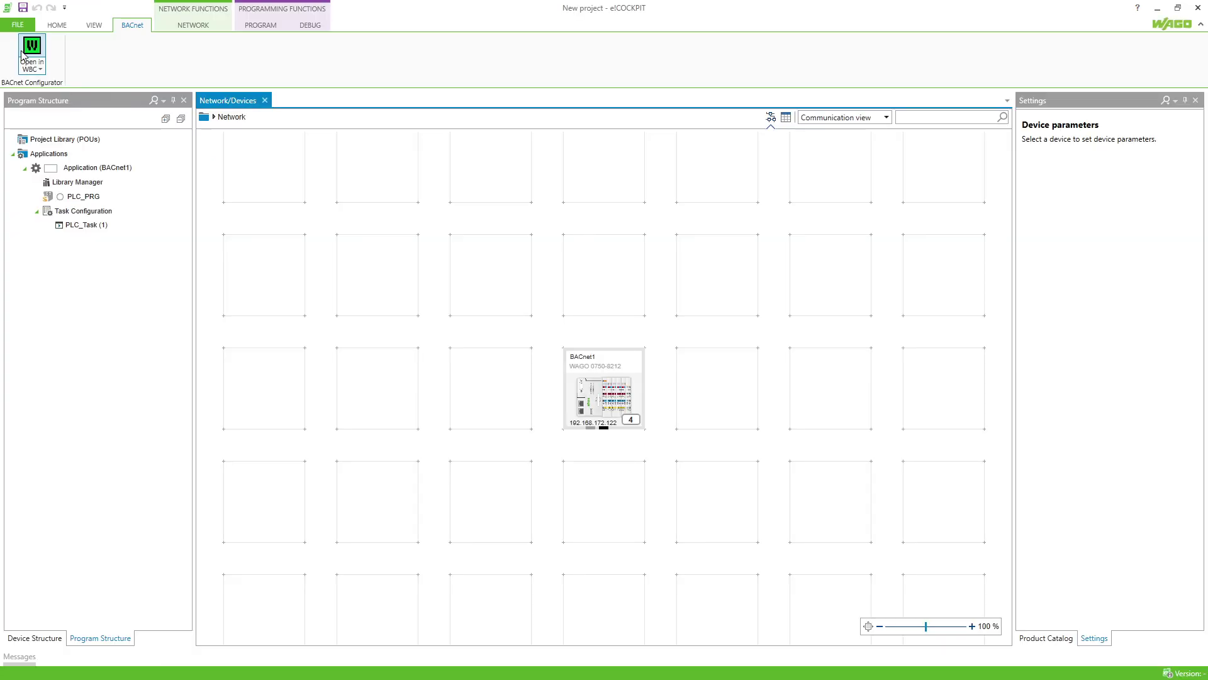
pyautogui.click(94, 184)
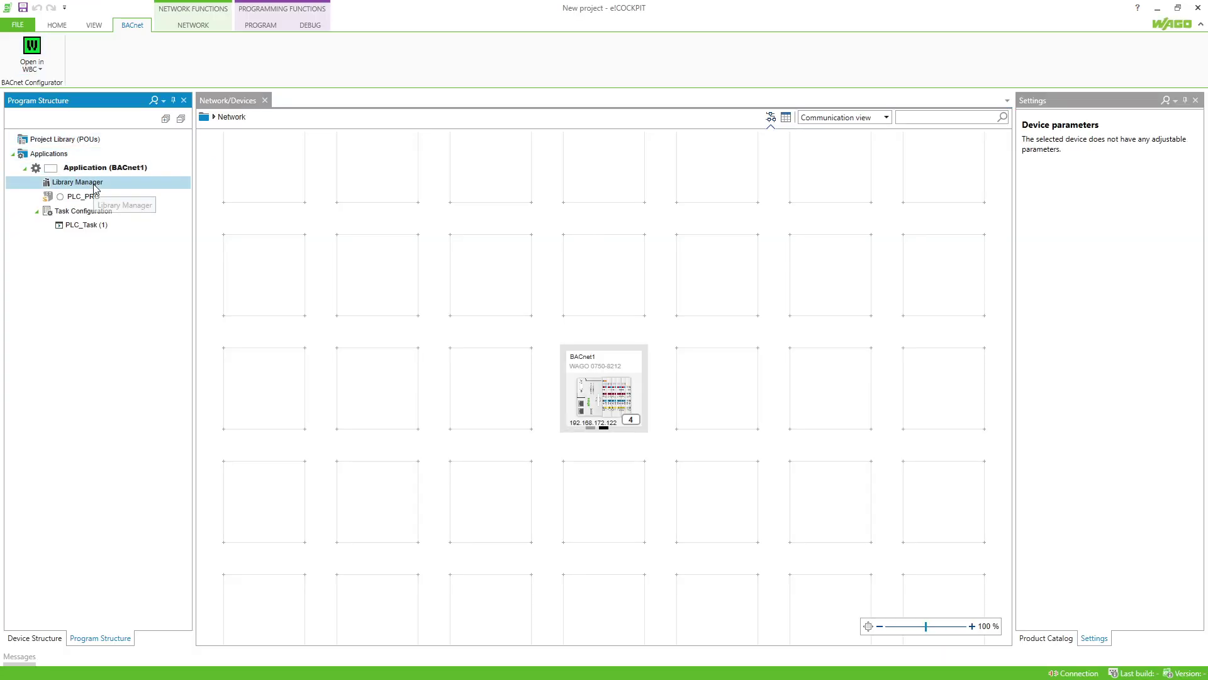
pyautogui.doubleClick(94, 184)
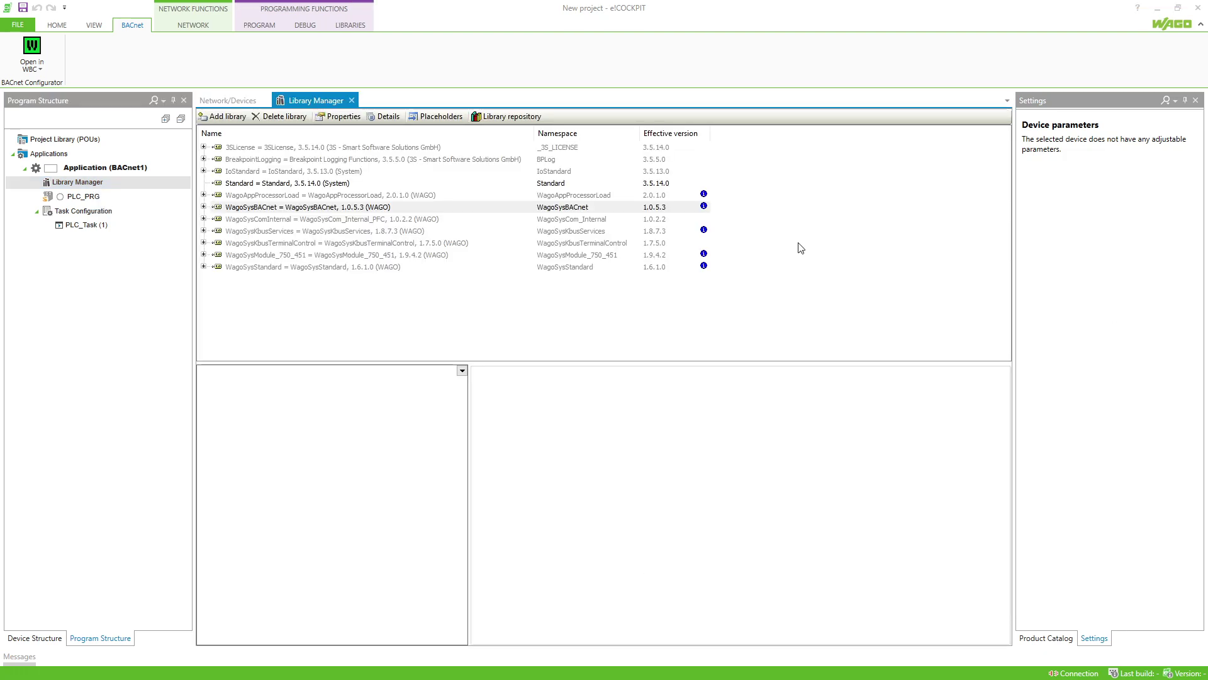
pyautogui.click(504, 214)
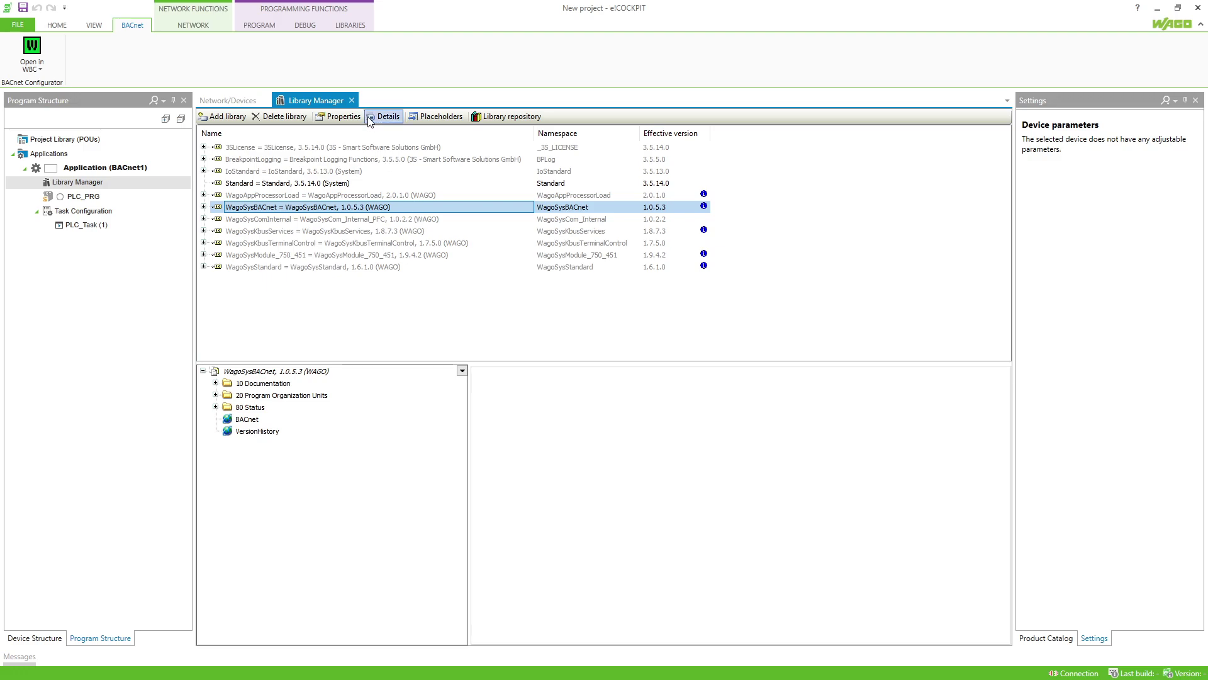
pyautogui.click(352, 100)
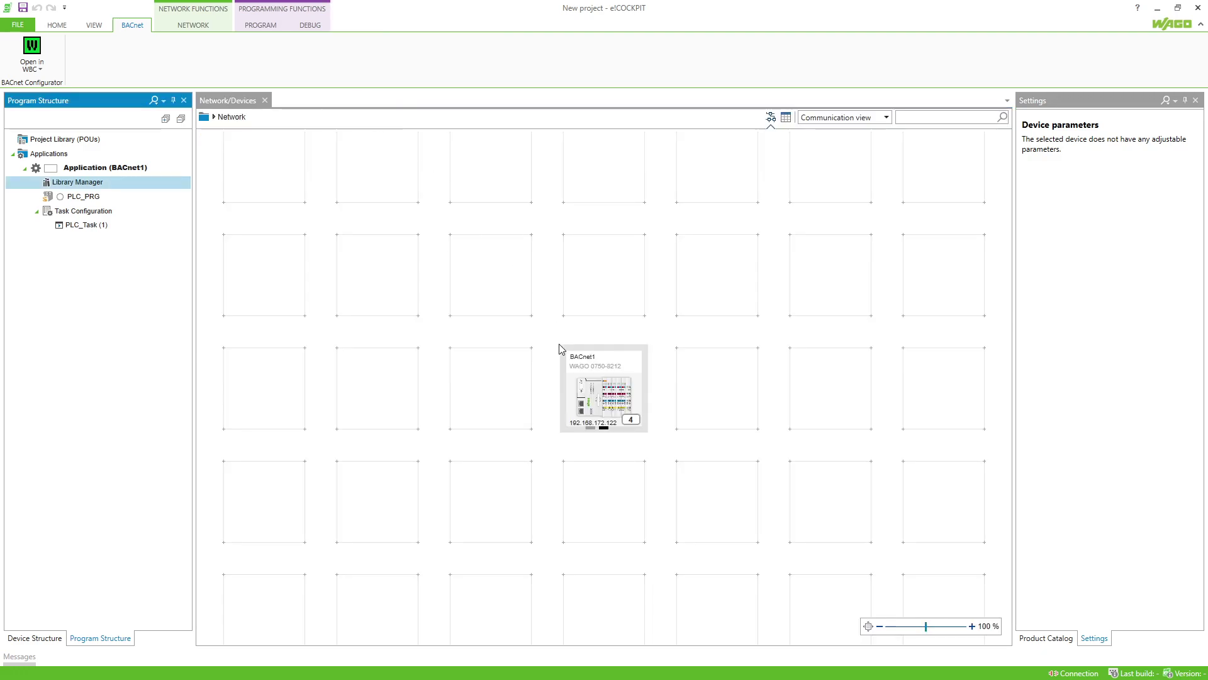
# Name BACnet1's digital outputs %QX0.0–%QX0.4 as _DO1, _DO2, _DO3, DO4 and DO5.
pyautogui.doubleClick(587, 401)
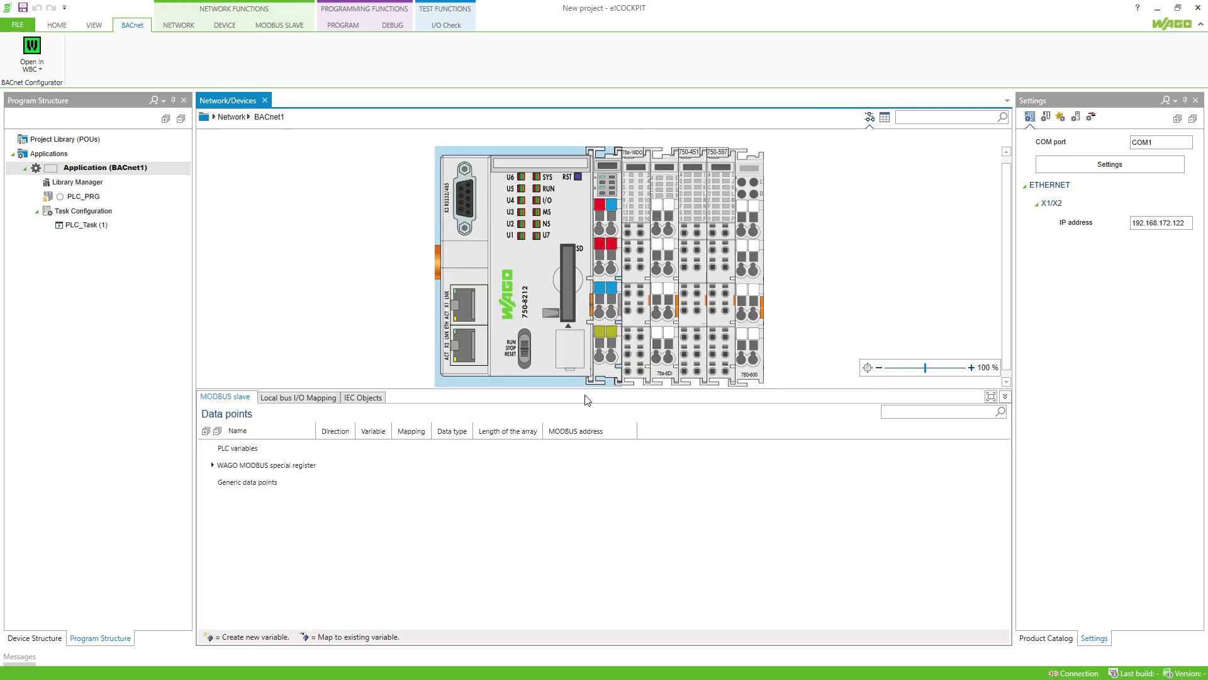
pyautogui.click(637, 372)
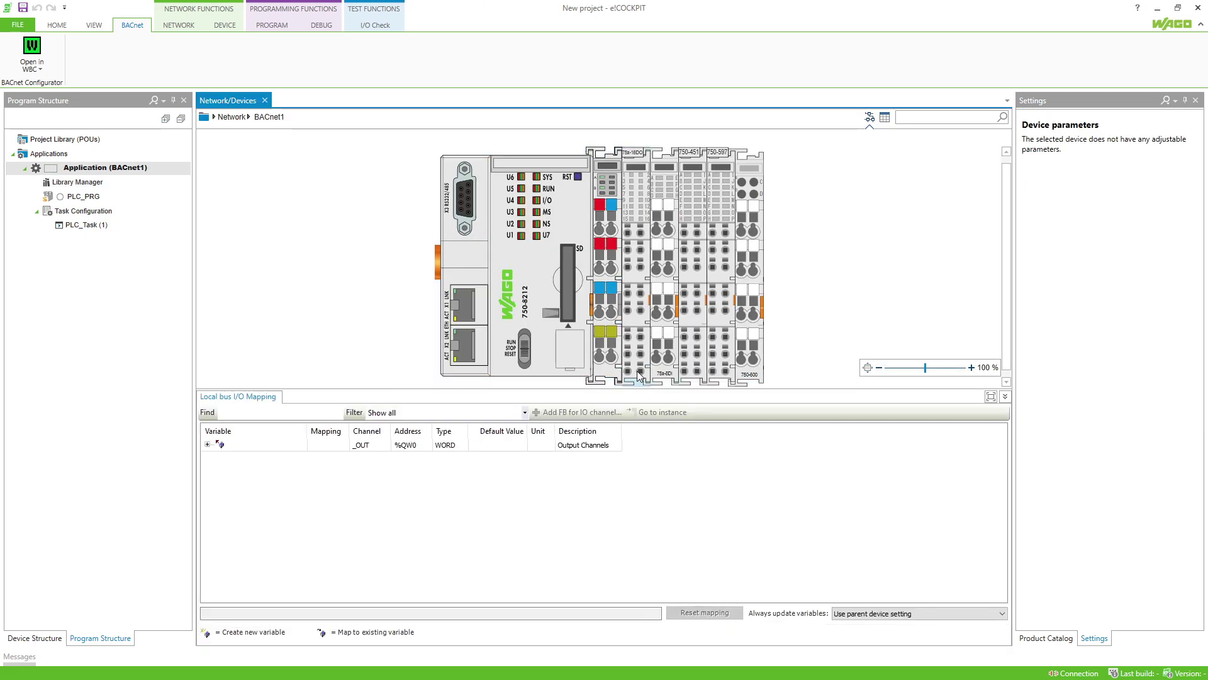
pyautogui.click(208, 445)
pyautogui.click(273, 458)
pyautogui.click(272, 458)
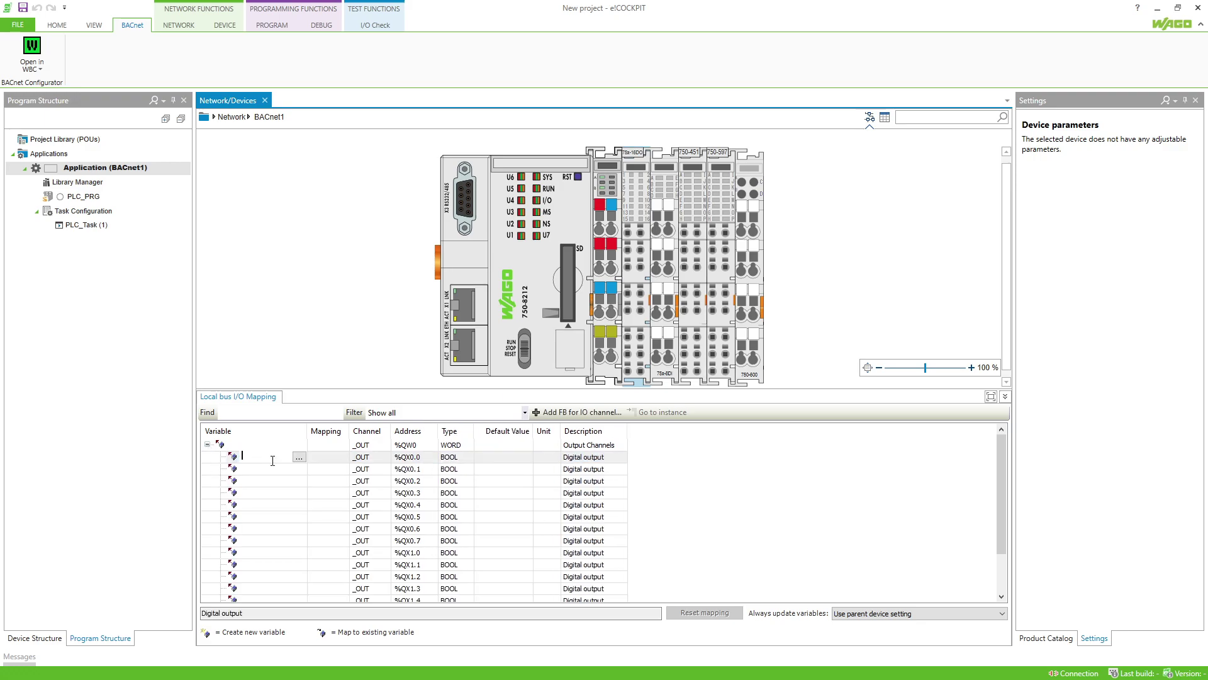
pyautogui.write('_DO1')
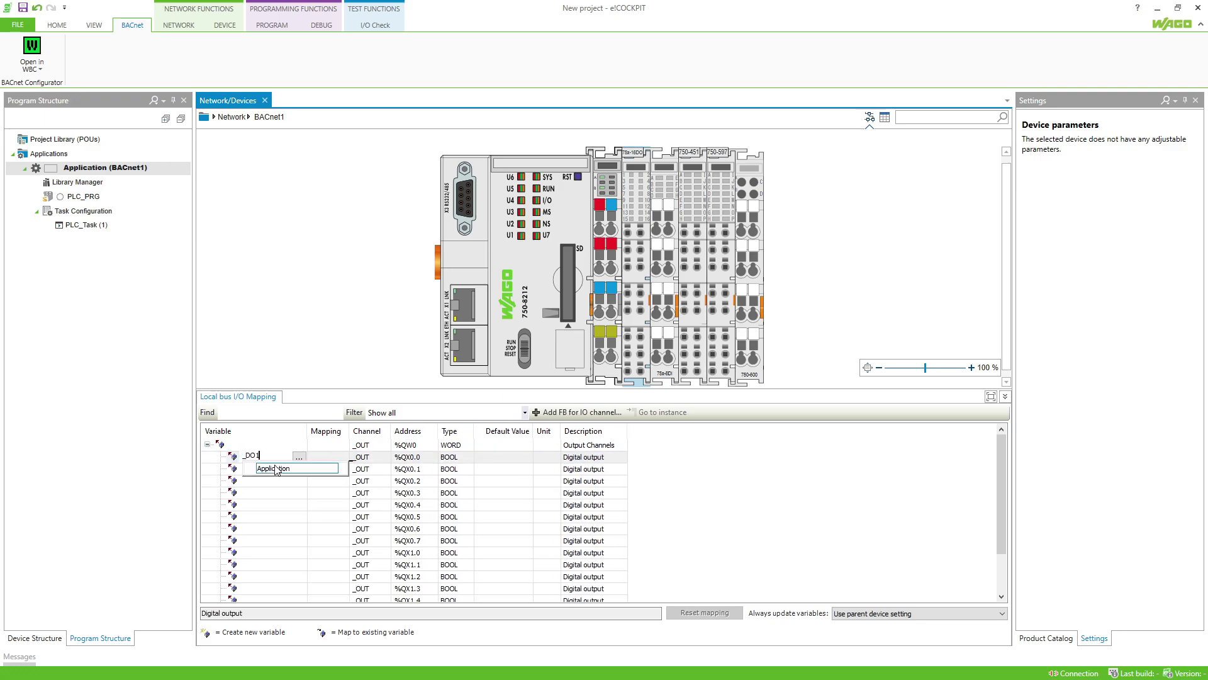
pyautogui.press('Return')
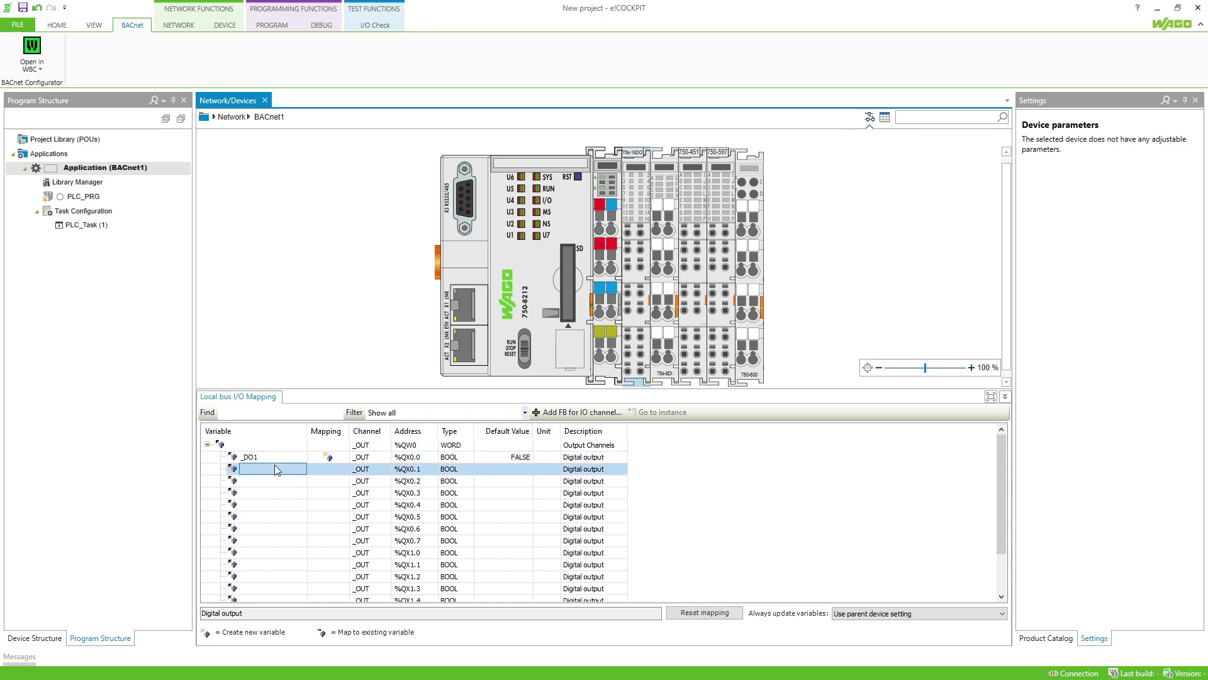
pyautogui.write('_DO2')
pyautogui.press('Return')
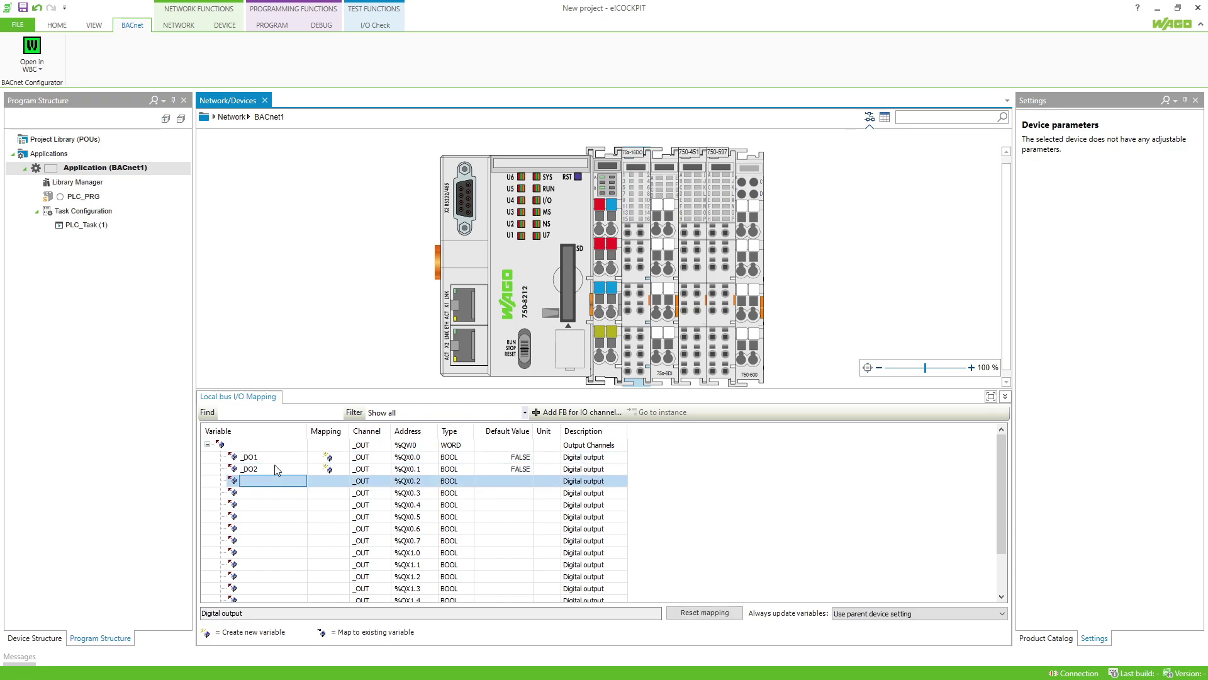
pyautogui.write('_DO3')
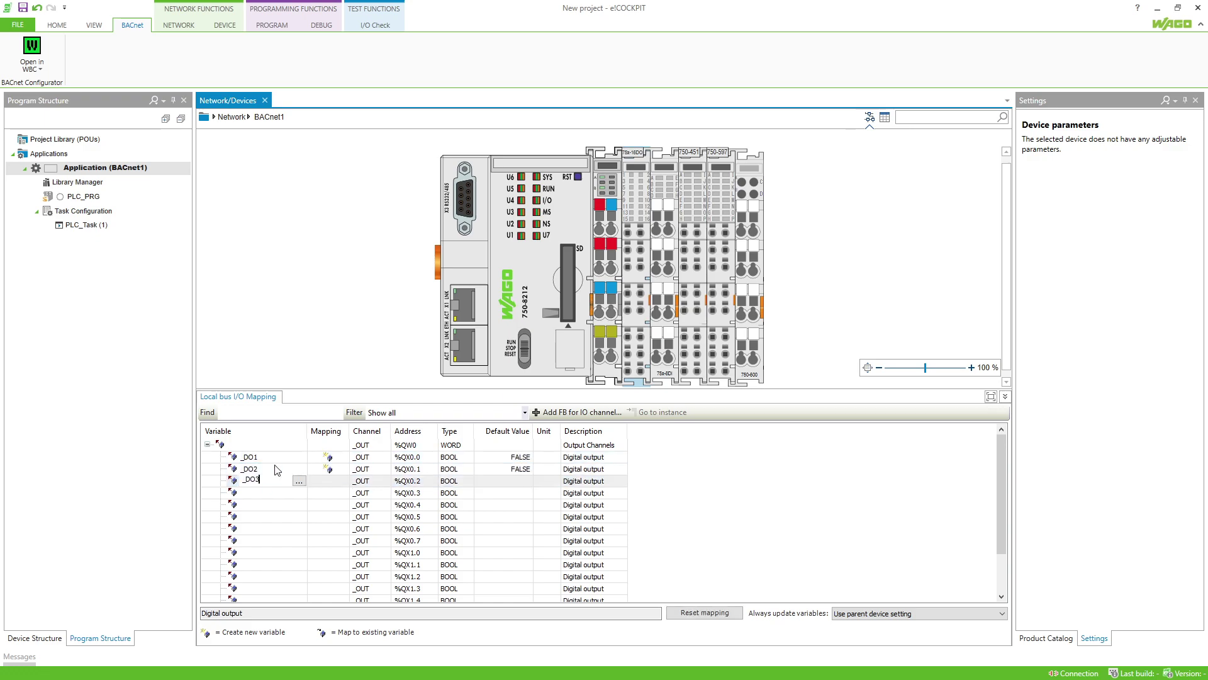
pyautogui.press('Return')
pyautogui.write('DO4')
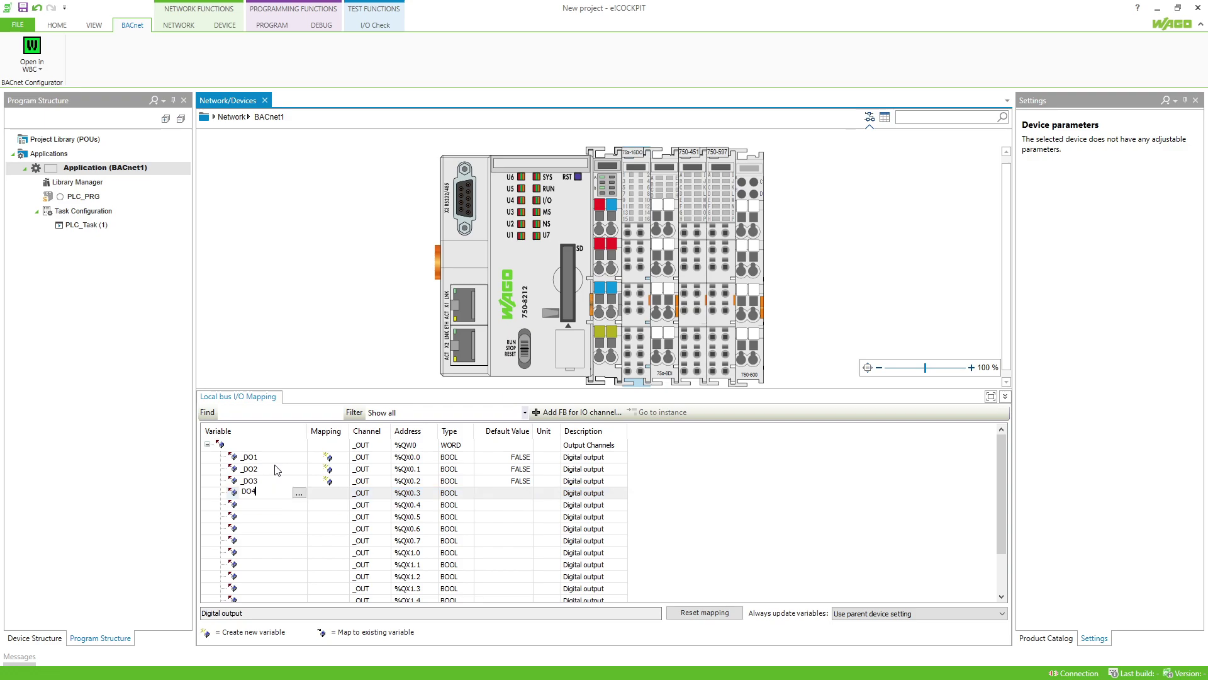
pyautogui.press('Return')
pyautogui.write('DO5')
pyautogui.press('Return')
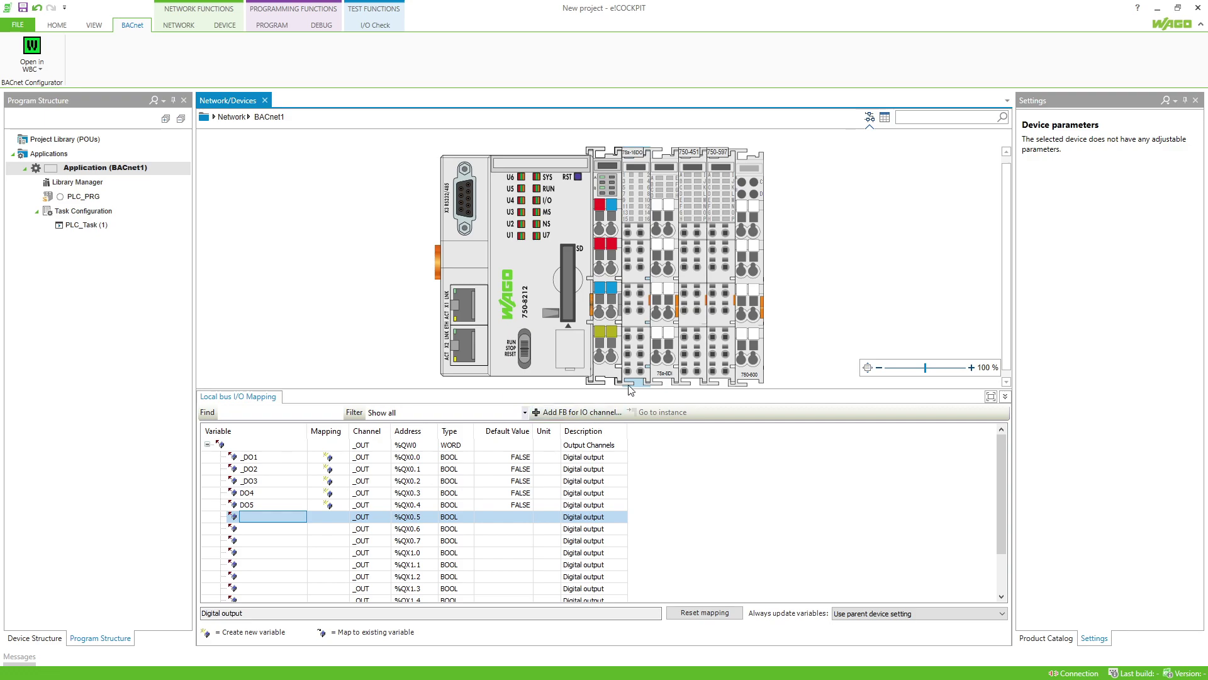
# Name the digital inputs starting at %IX1.0 as _DI1, _DI2 and _DI3.
pyautogui.click(661, 362)
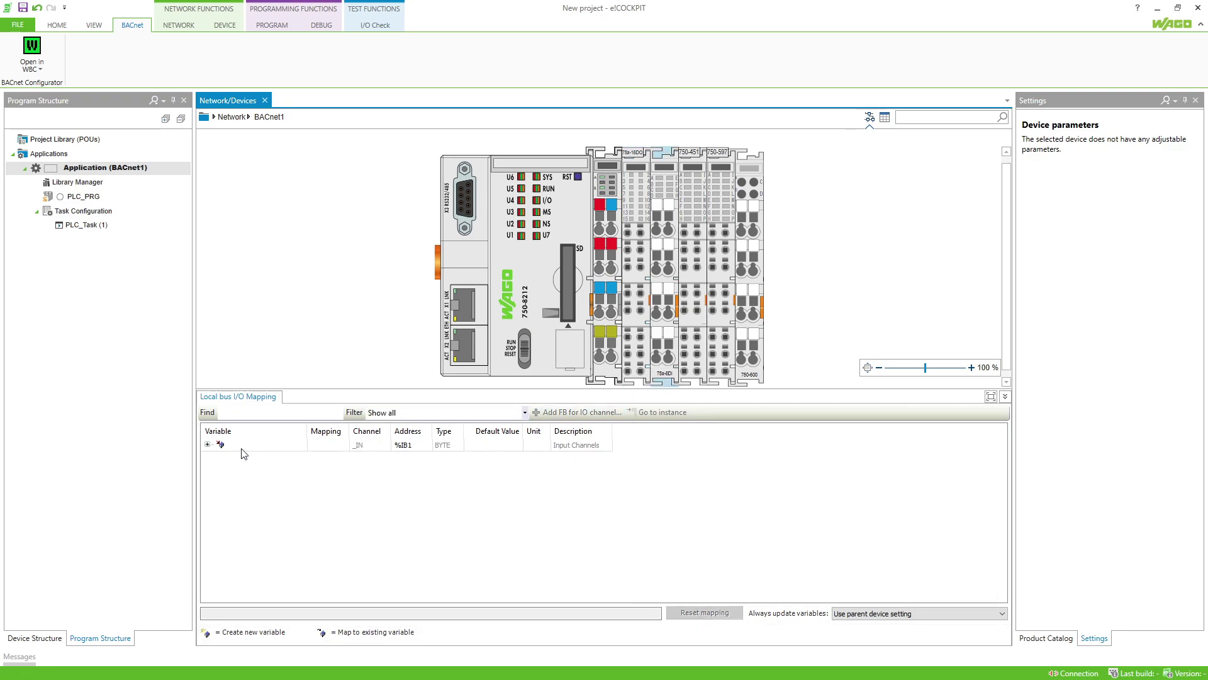
pyautogui.click(207, 444)
pyautogui.doubleClick(261, 458)
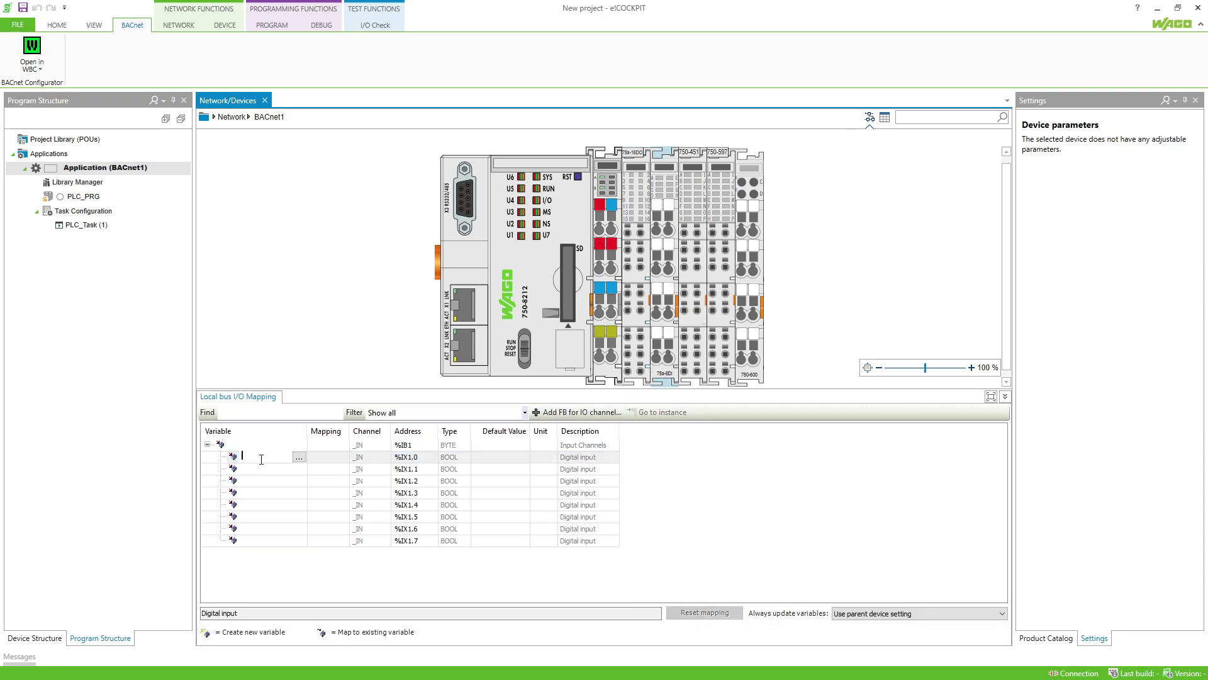
pyautogui.write('_DI1')
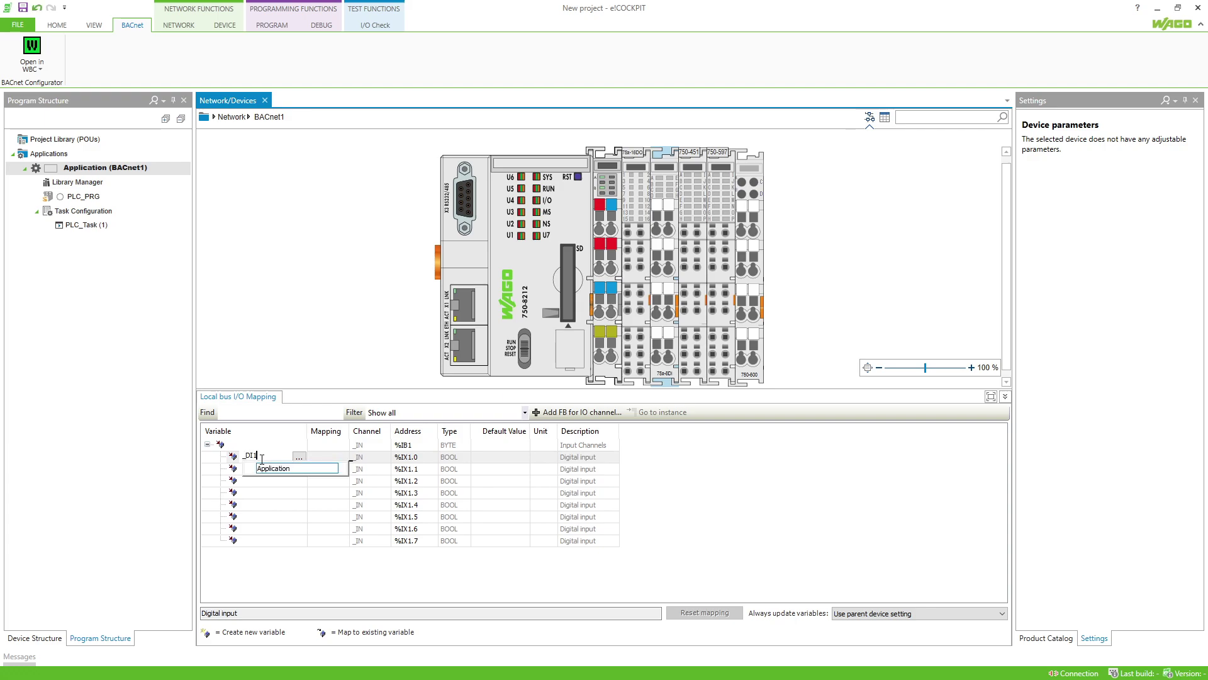
pyautogui.press('Return')
pyautogui.doubleClick(264, 466)
pyautogui.write('_DI')
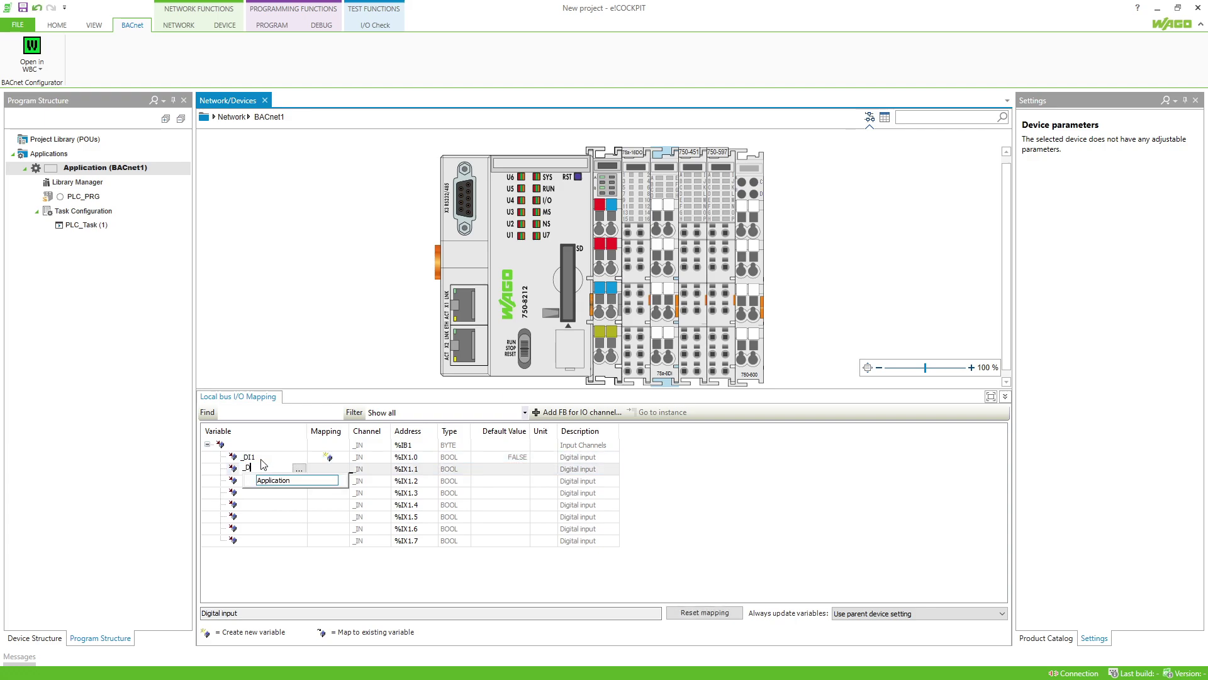
pyautogui.write('2')
pyautogui.press('Return')
pyautogui.write('_DI3')
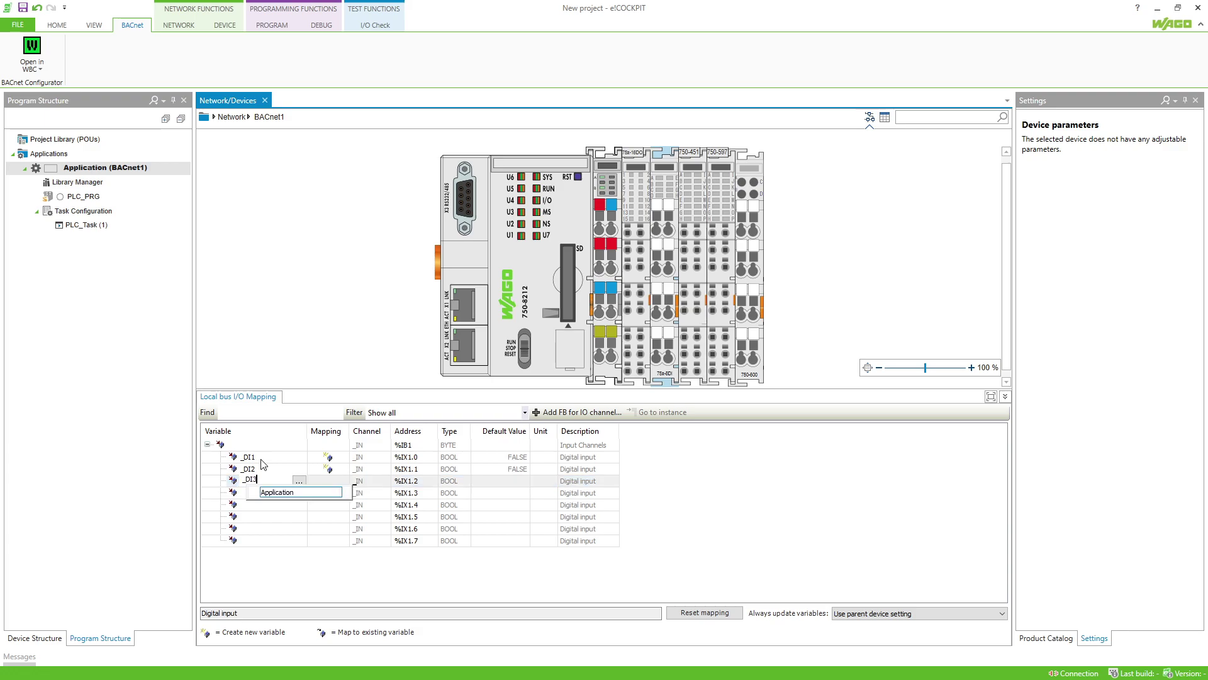
pyautogui.press('Return')
# Name the four analog output words _AO1, _AO2, _AO3 and _AO4.
pyautogui.write('_DI4')
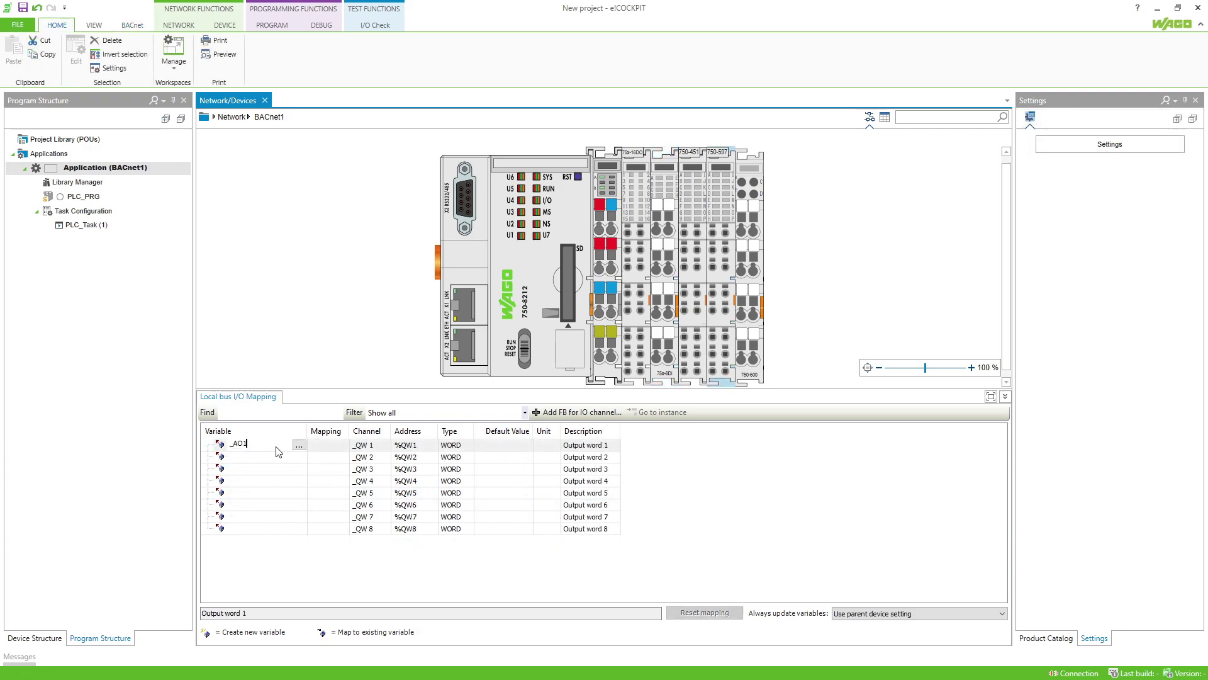
pyautogui.press('Return')
pyautogui.write('_AO2')
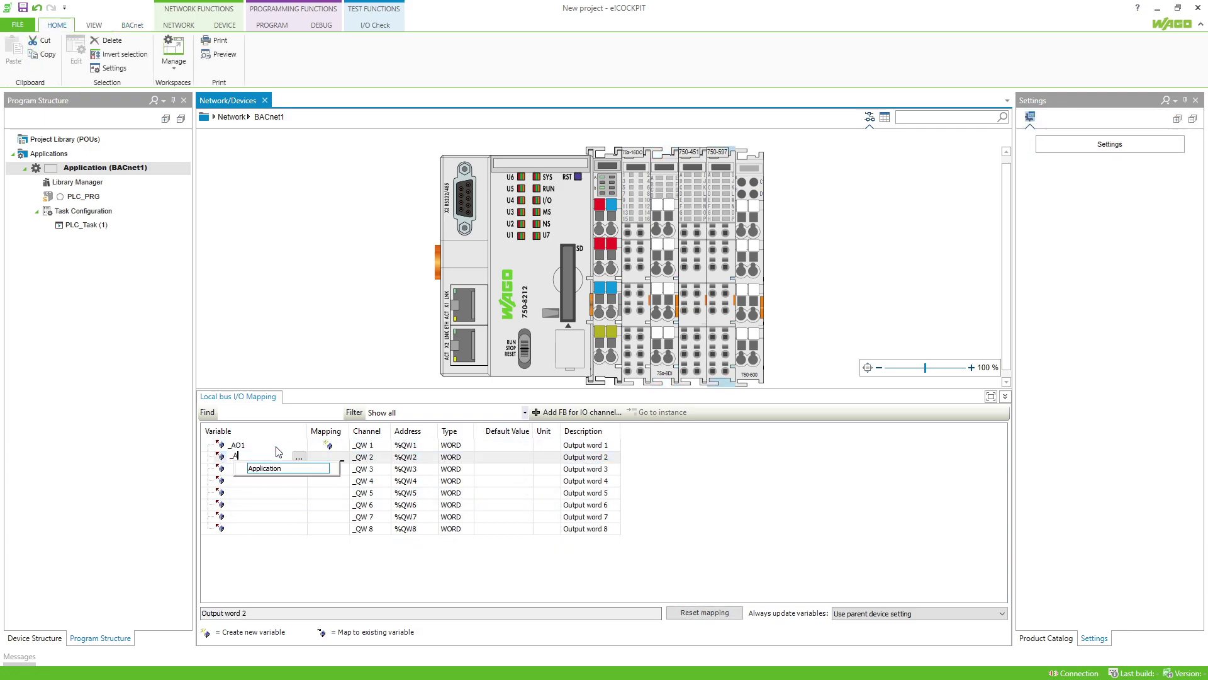
pyautogui.press('Return')
pyautogui.write('_AO')
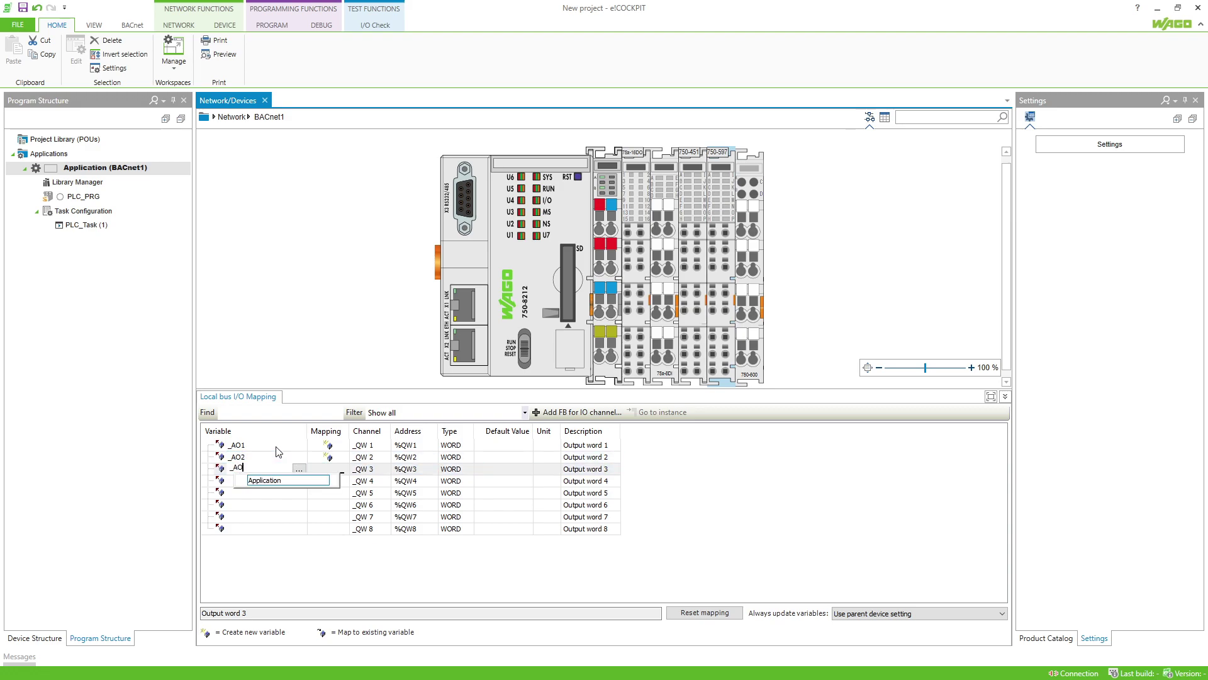
pyautogui.write('3')
pyautogui.press('Return')
pyautogui.write('_A')
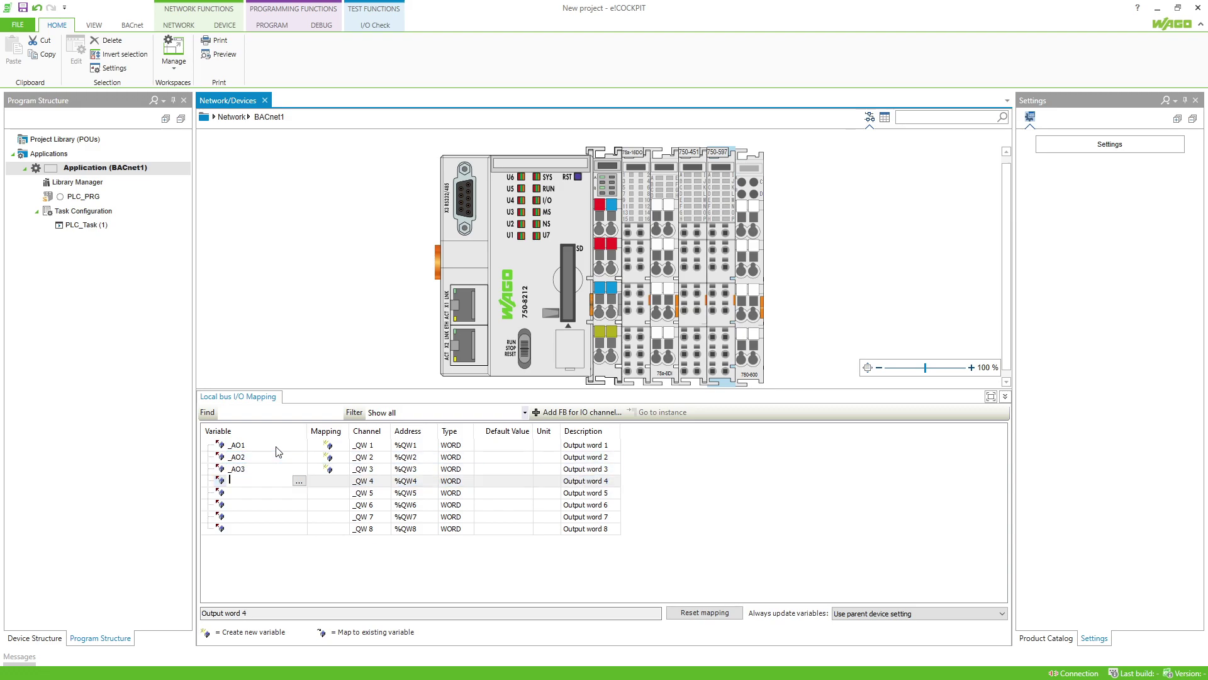
pyautogui.write('O4')
pyautogui.press('Return')
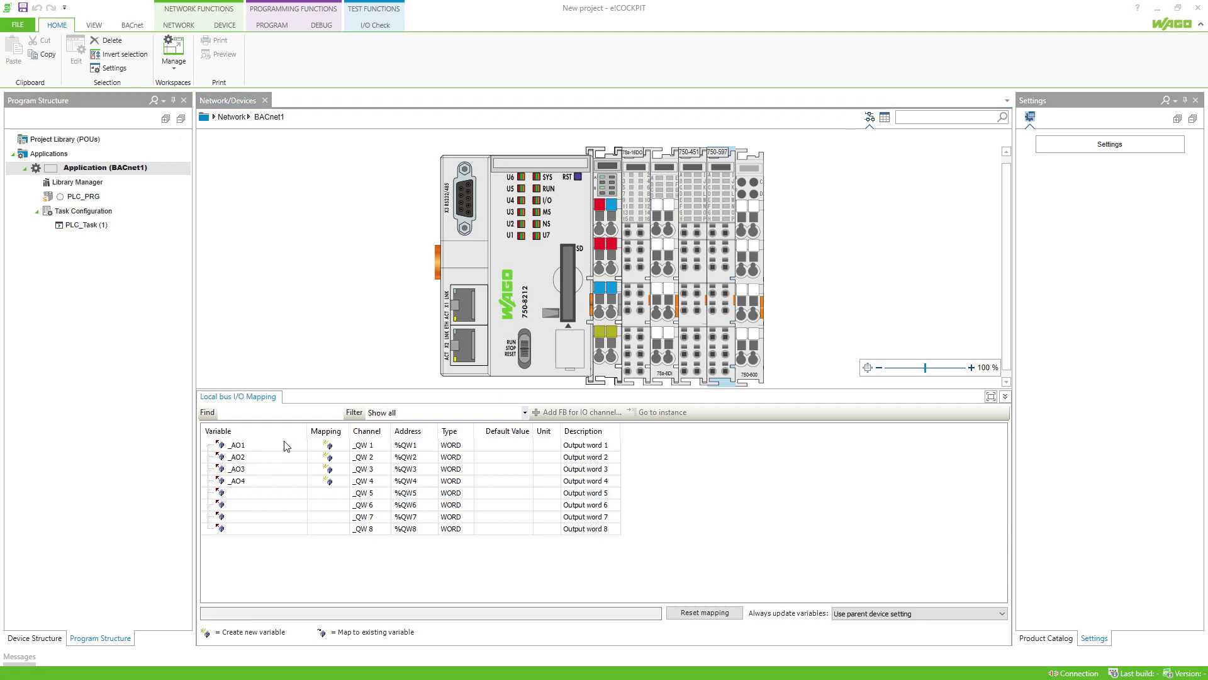
# Save the project as BACnet Project.
pyautogui.click(29, 27)
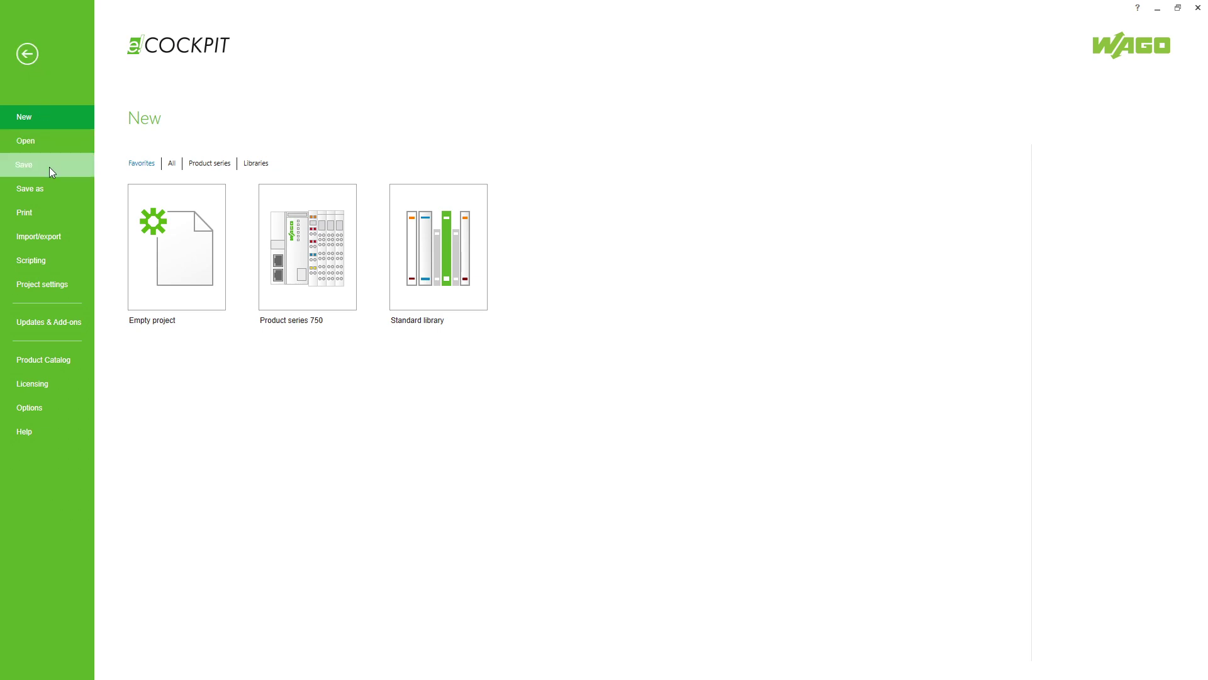
pyautogui.click(30, 188)
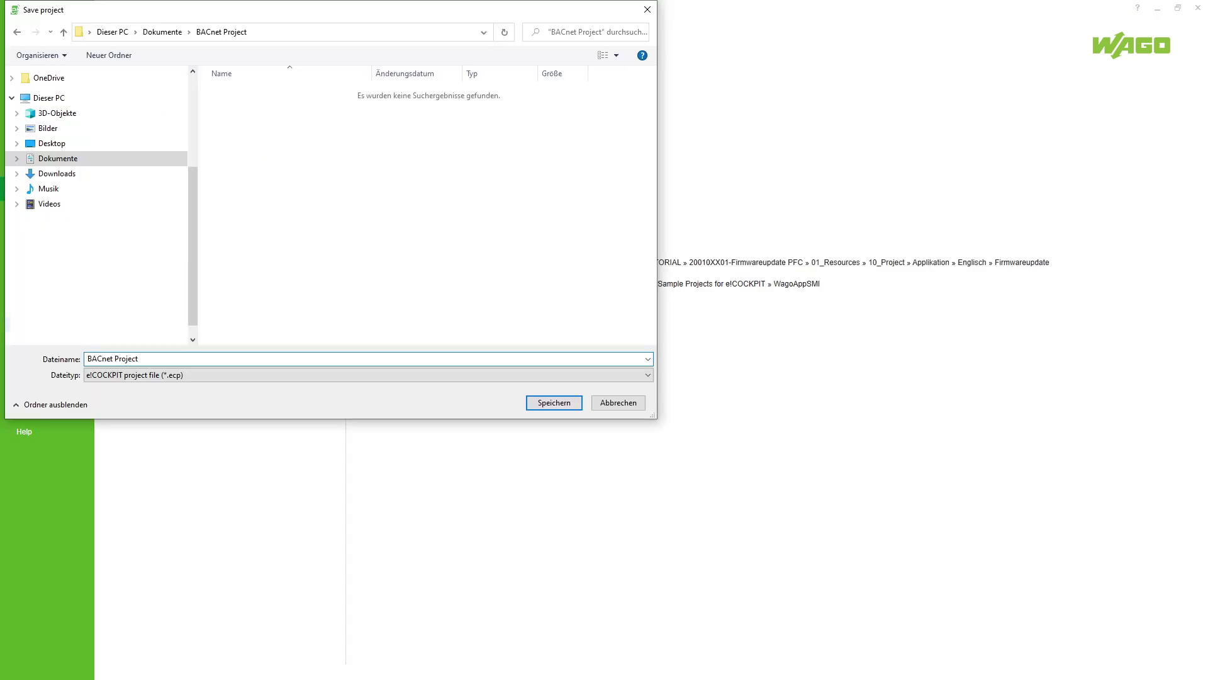
pyautogui.click(535, 404)
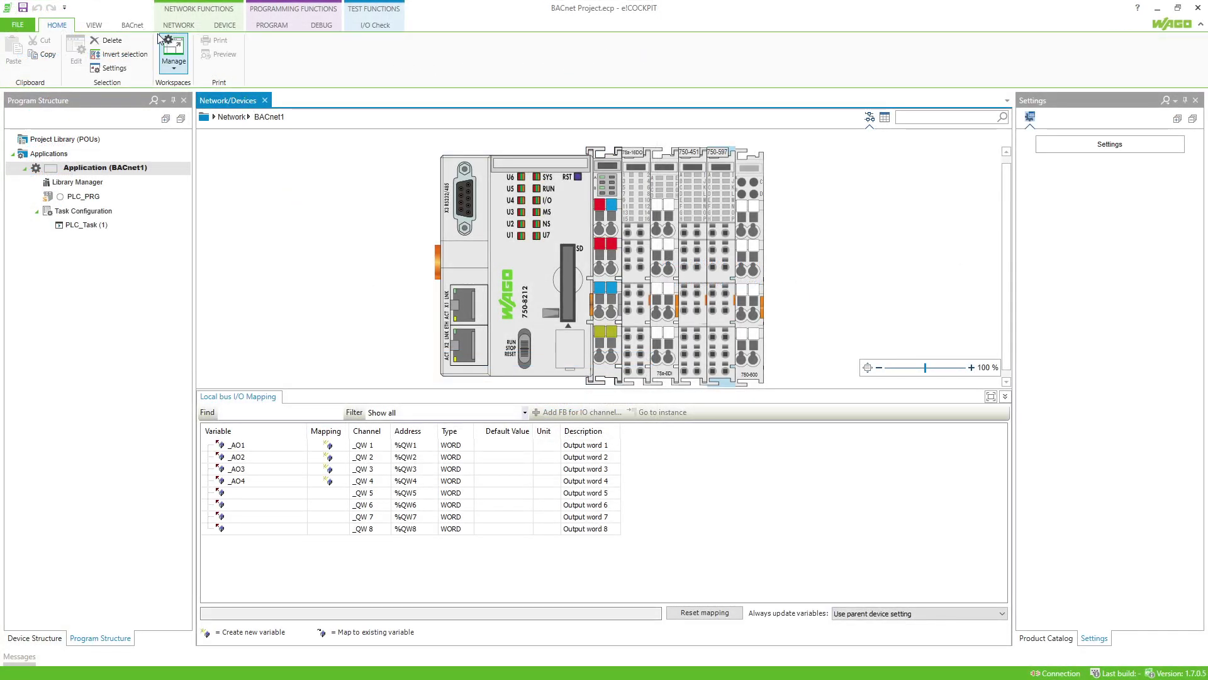
# Open the project in the BACnet Configurator, creating its missing project file, and maximize the import list.
pyautogui.click(131, 26)
pyautogui.click(40, 53)
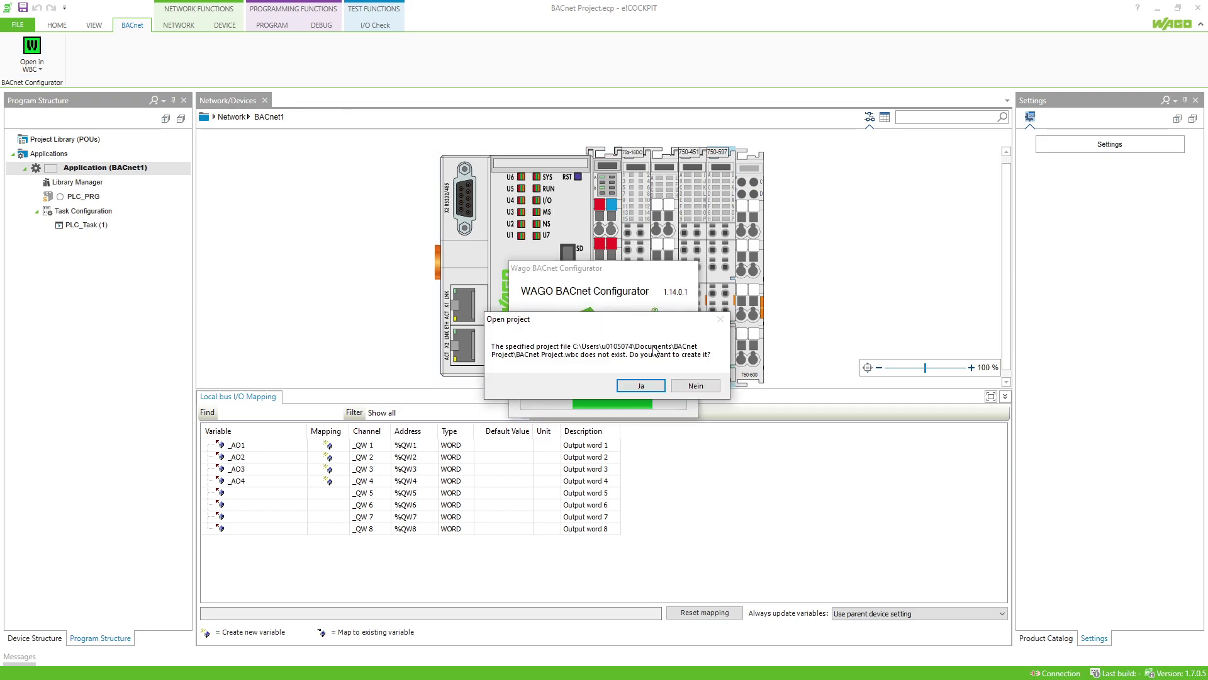
pyautogui.click(658, 384)
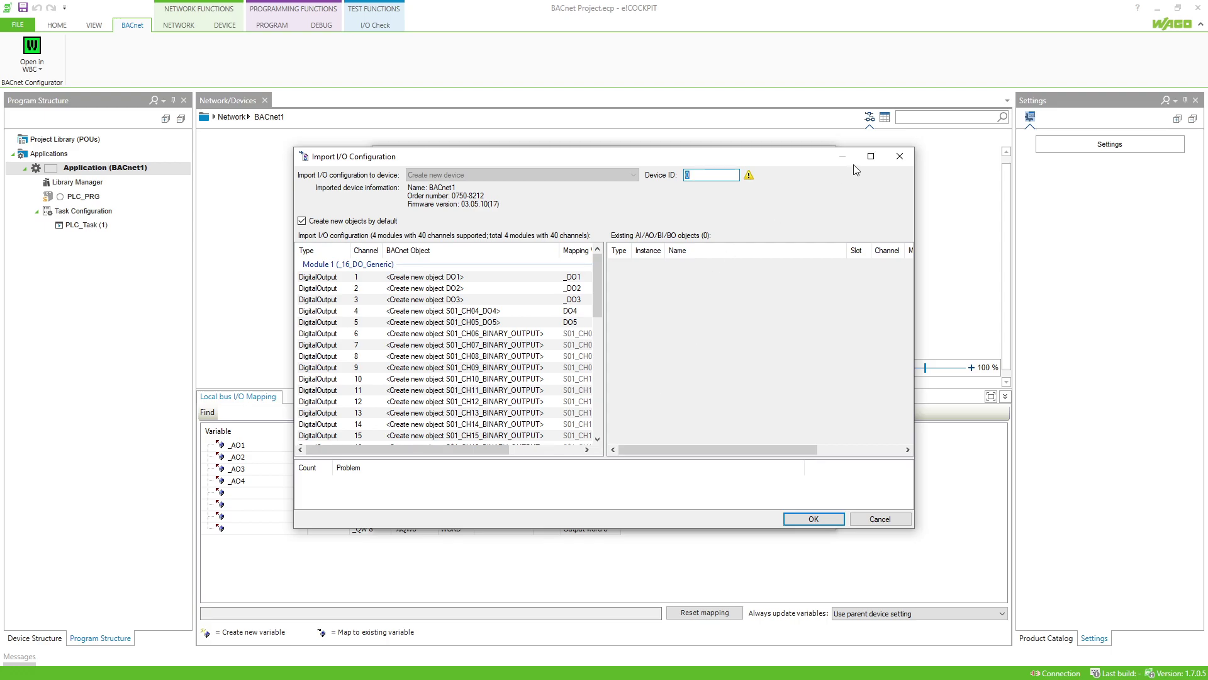
pyautogui.click(871, 157)
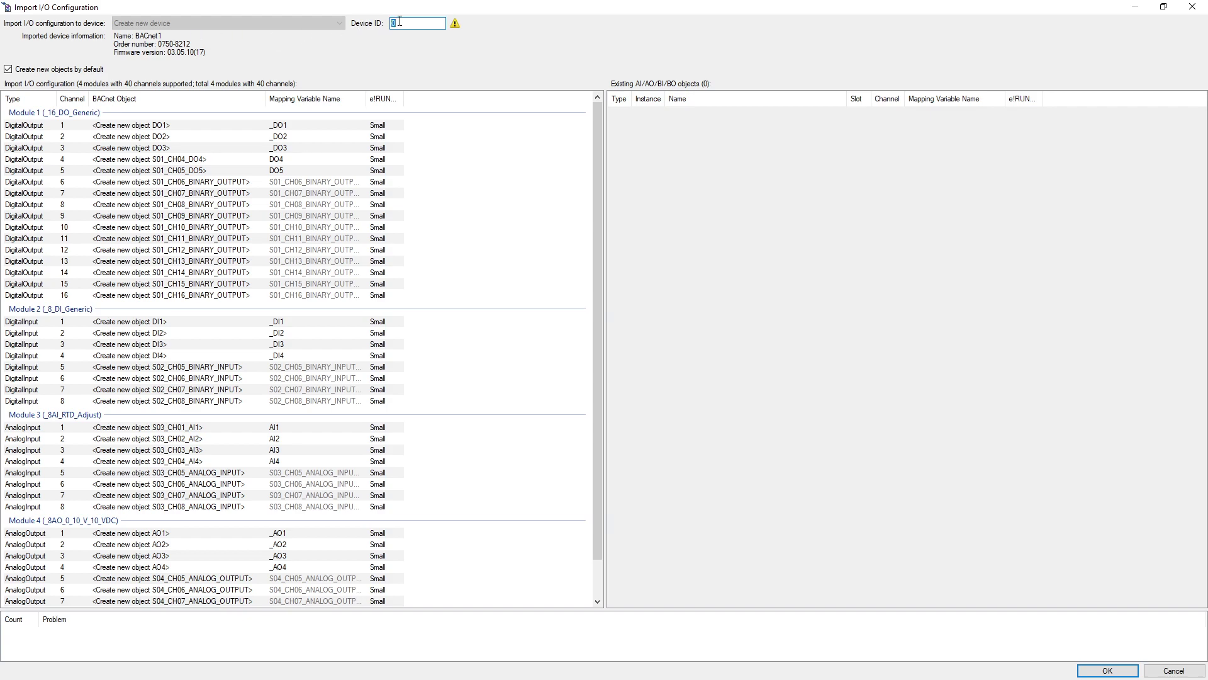
# Enter 1234 as the imported device's Device ID.
pyautogui.write('1234')
# Ctrl-select DO1, DO2, DI1, DI3 and DI4, then select all 40 channel rows with Ctrl+A.
pyautogui.click(307, 126)
pyautogui.keyDown('shift'); pyautogui.click(306, 136); pyautogui.keyUp('shift')
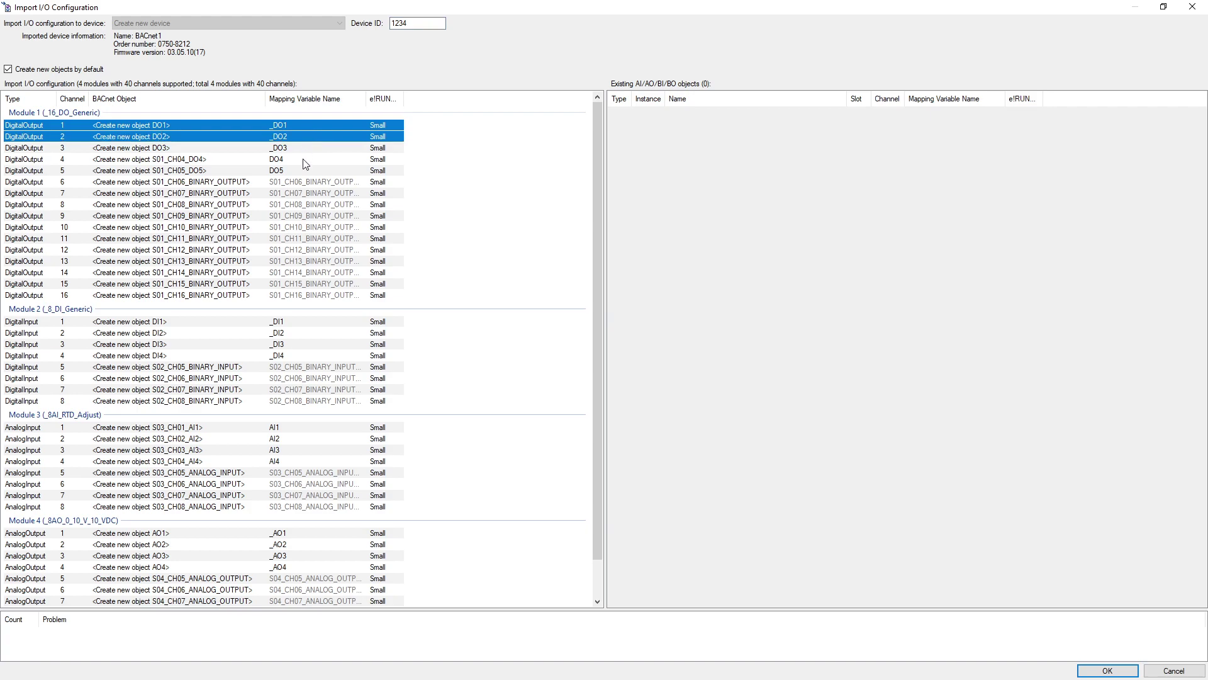
pyautogui.keyDown('ctrl'); pyautogui.click(321, 322); pyautogui.keyUp('ctrl')
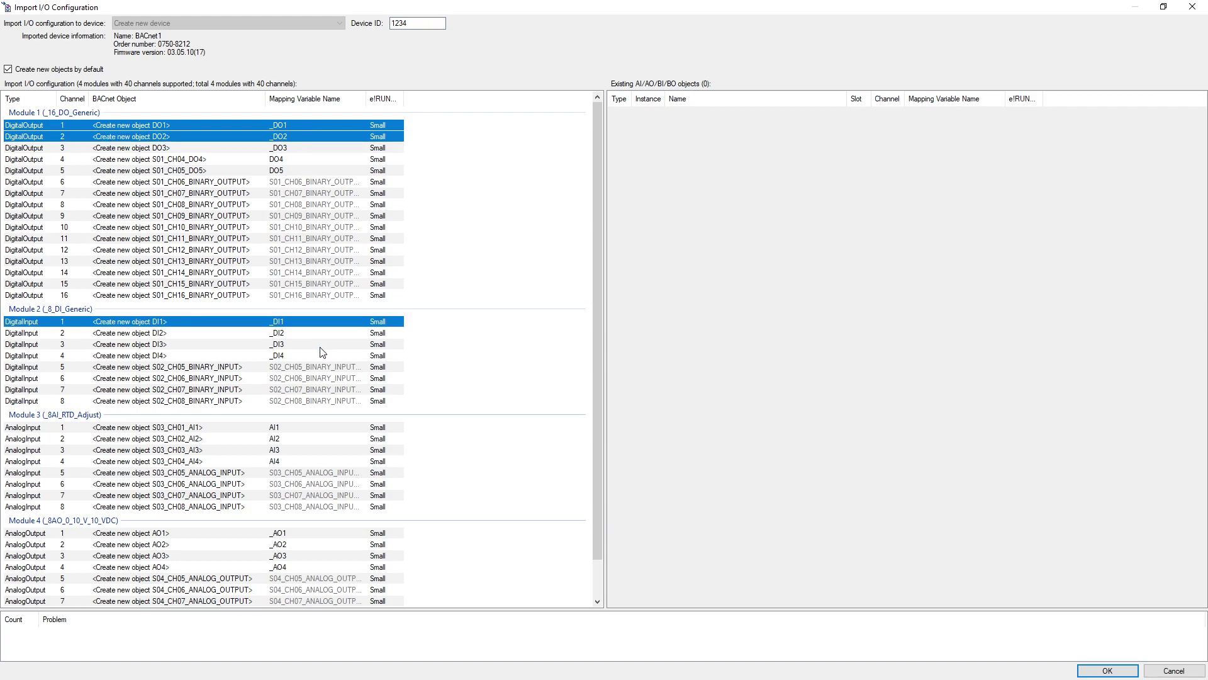
pyautogui.keyDown('ctrl'); pyautogui.click(321, 344); pyautogui.keyUp('ctrl')
pyautogui.keyDown('ctrl'); pyautogui.click(321, 357); pyautogui.keyUp('ctrl')
pyautogui.hotkey('ctrl', 'a')
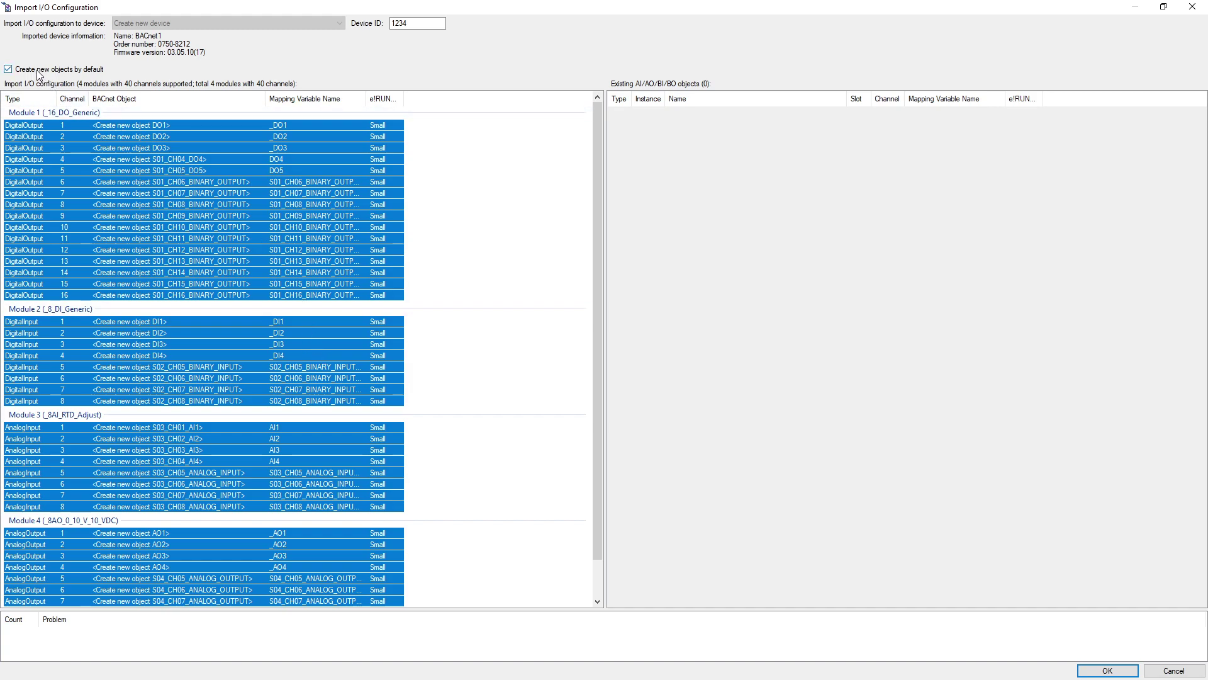
# Set all selected channels' e!RUNTIME type to Medium and confirm the I/O import.
pyautogui.rightClick(346, 166)
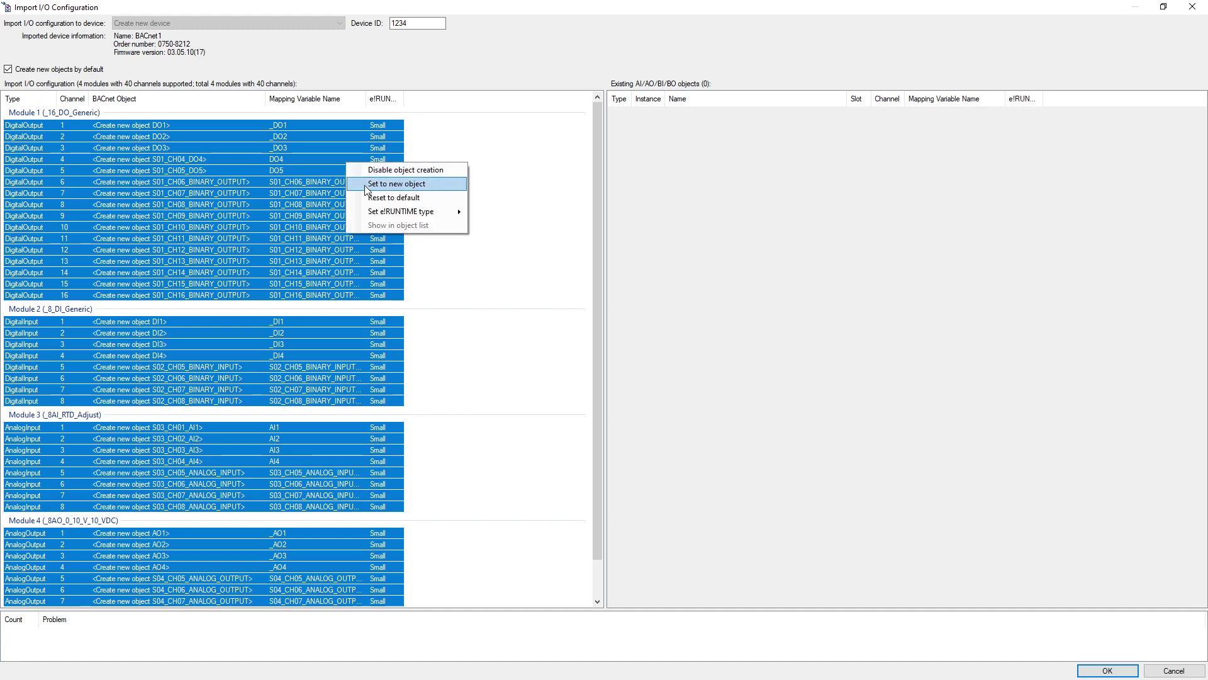
pyautogui.moveTo(416, 212)
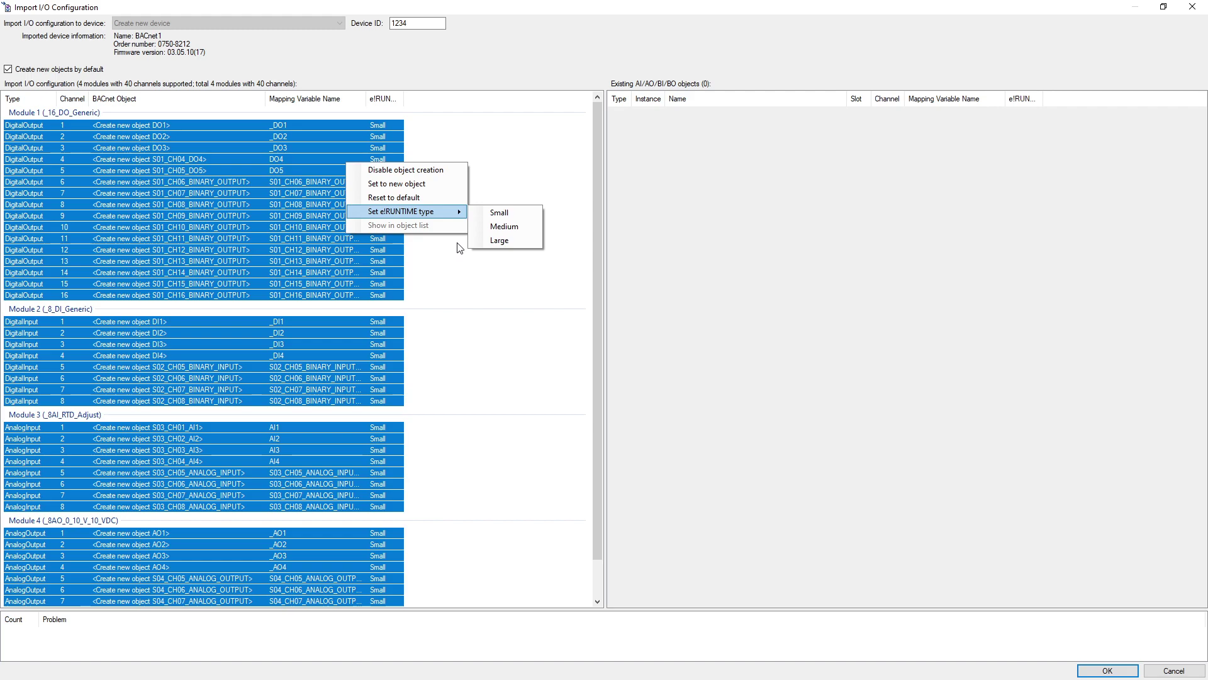
pyautogui.click(459, 248)
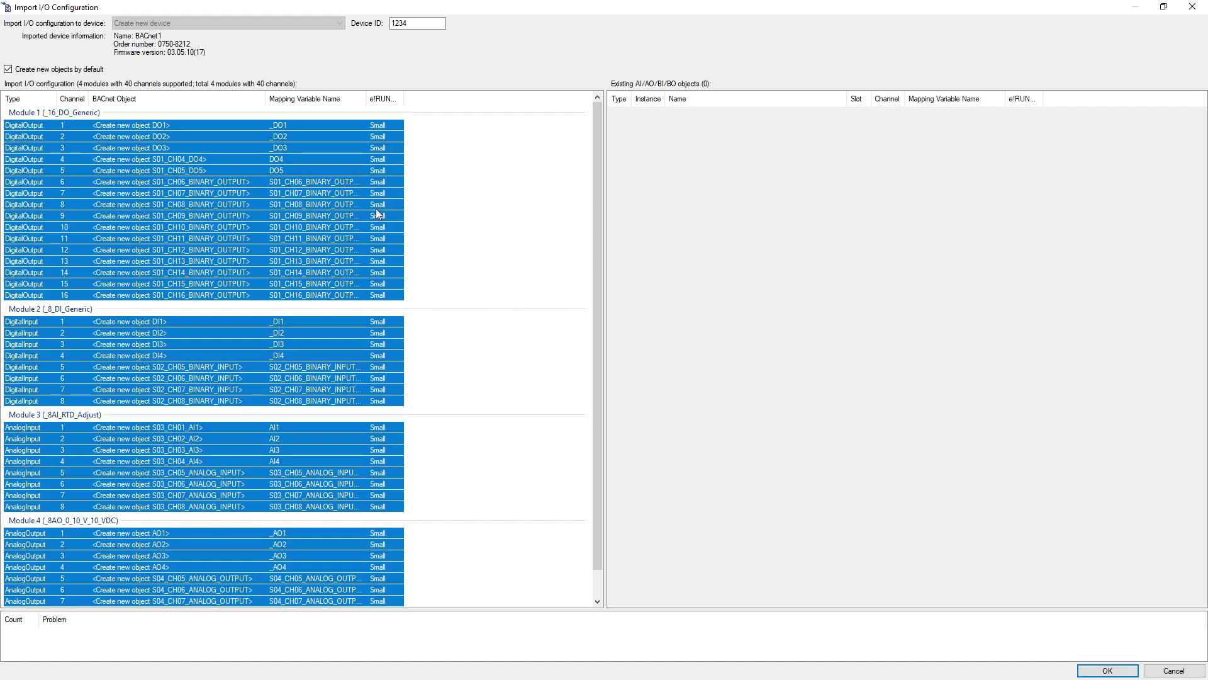
pyautogui.rightClick(336, 214)
pyautogui.moveTo(400, 262)
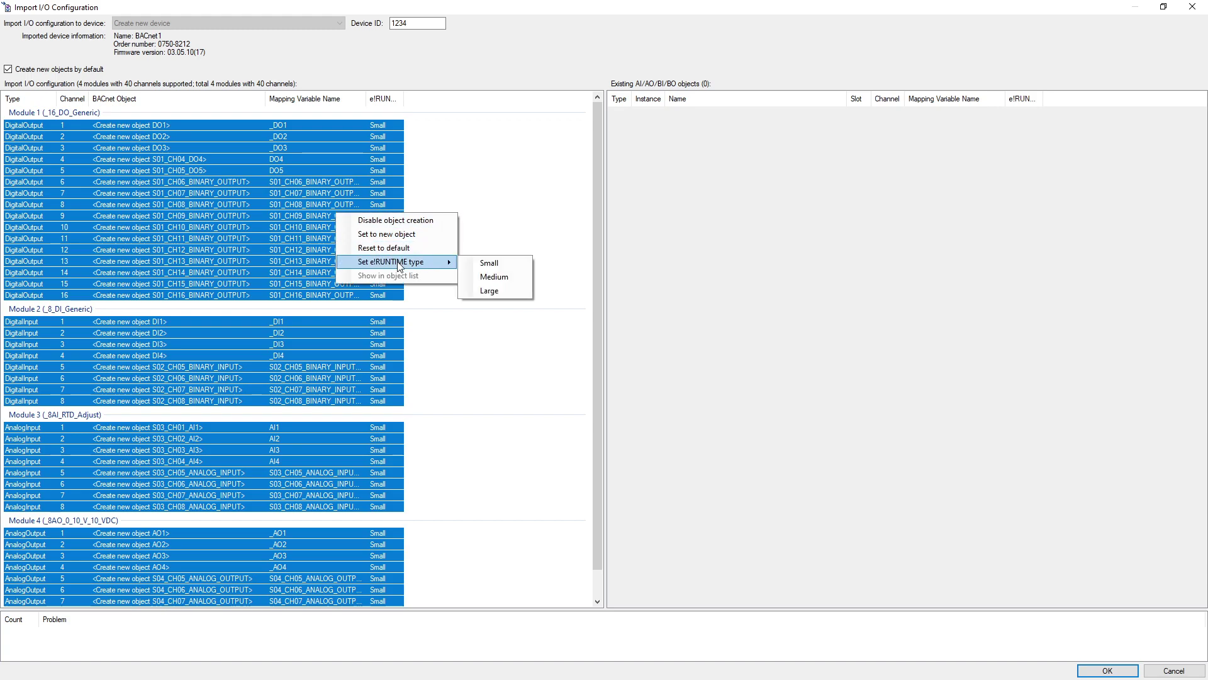
pyautogui.click(510, 279)
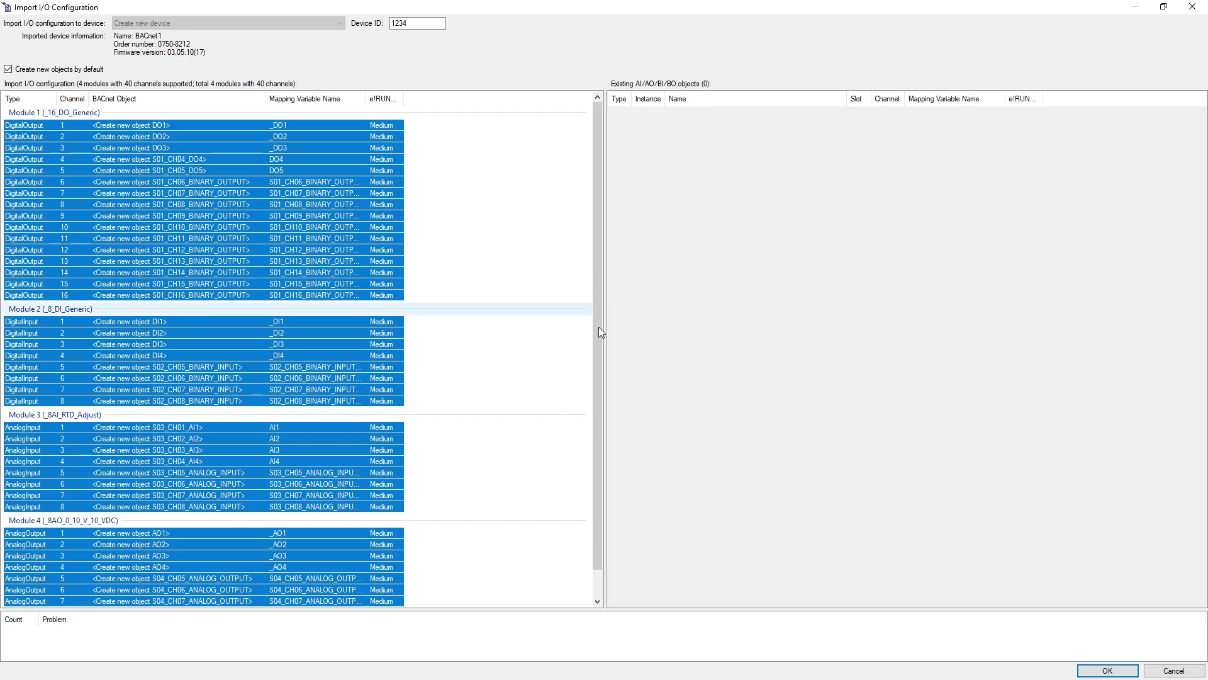
pyautogui.click(1080, 673)
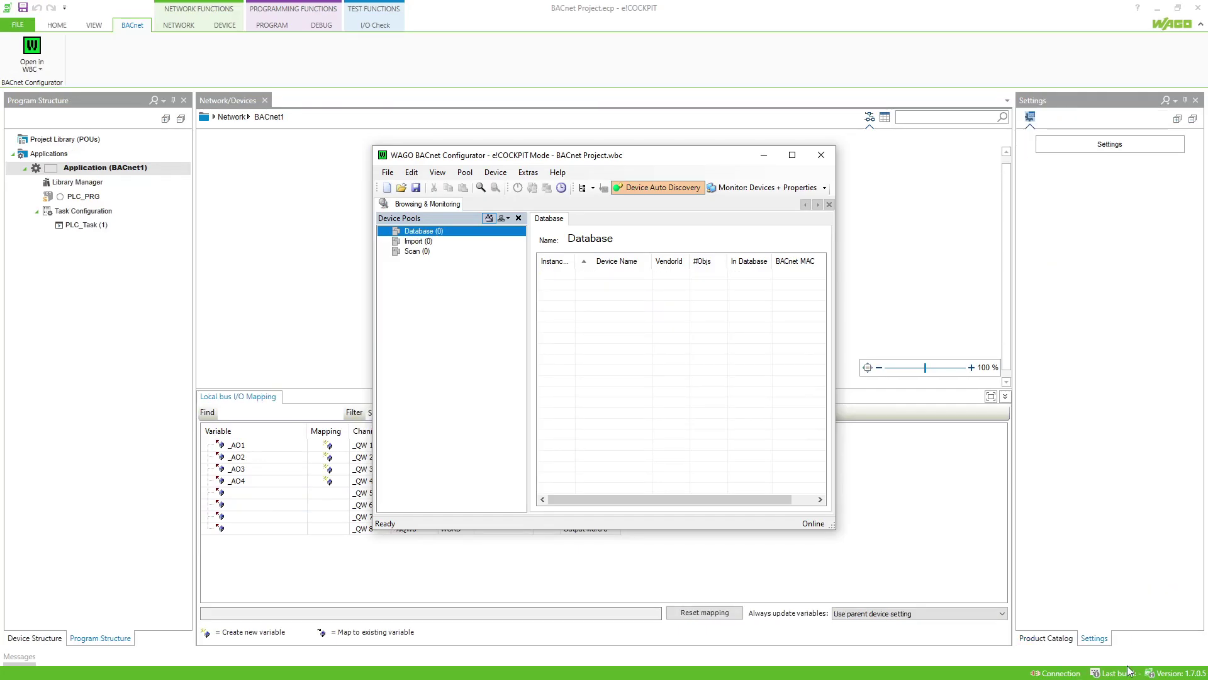
# Start a new BACnet1 object of type Analog Value, named 'Analog Value'.
pyautogui.click(793, 158)
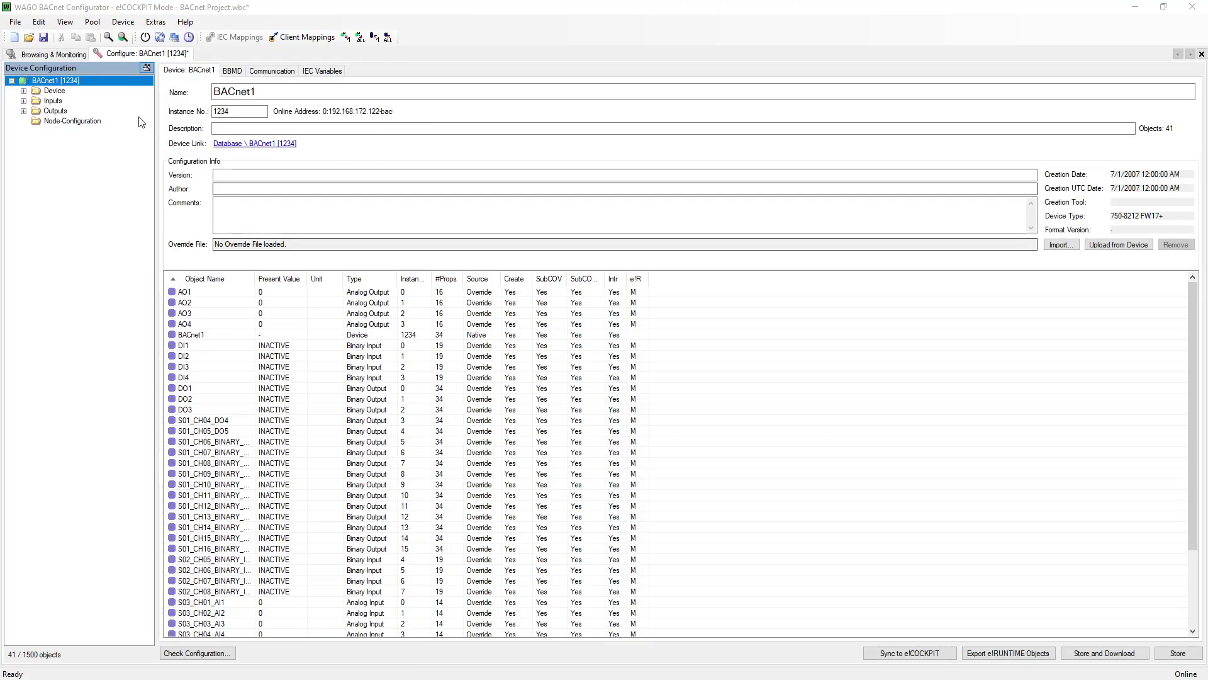
pyautogui.rightClick(95, 82)
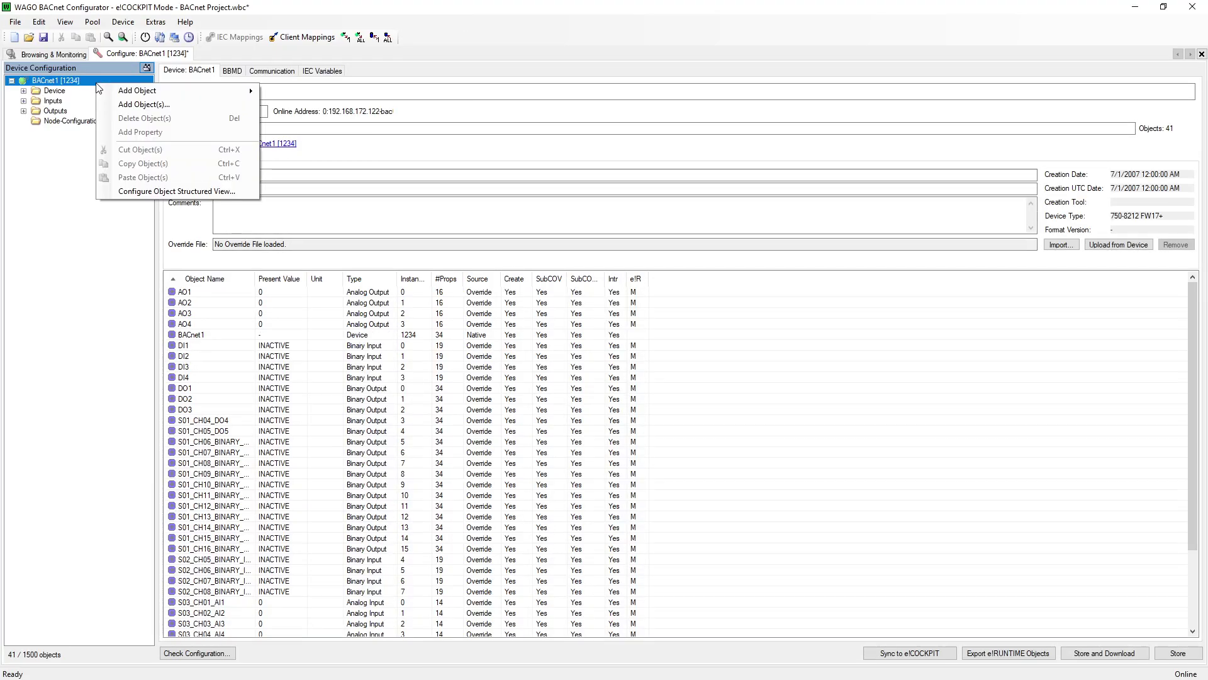
pyautogui.click(126, 104)
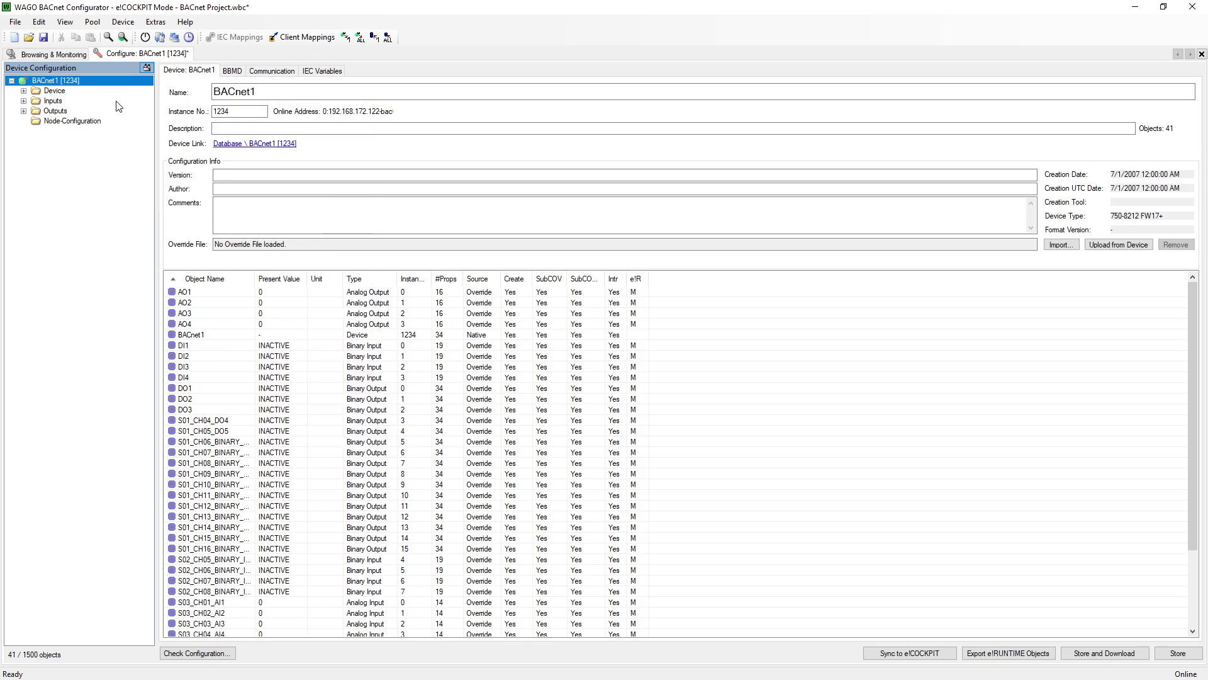
pyautogui.click(371, 229)
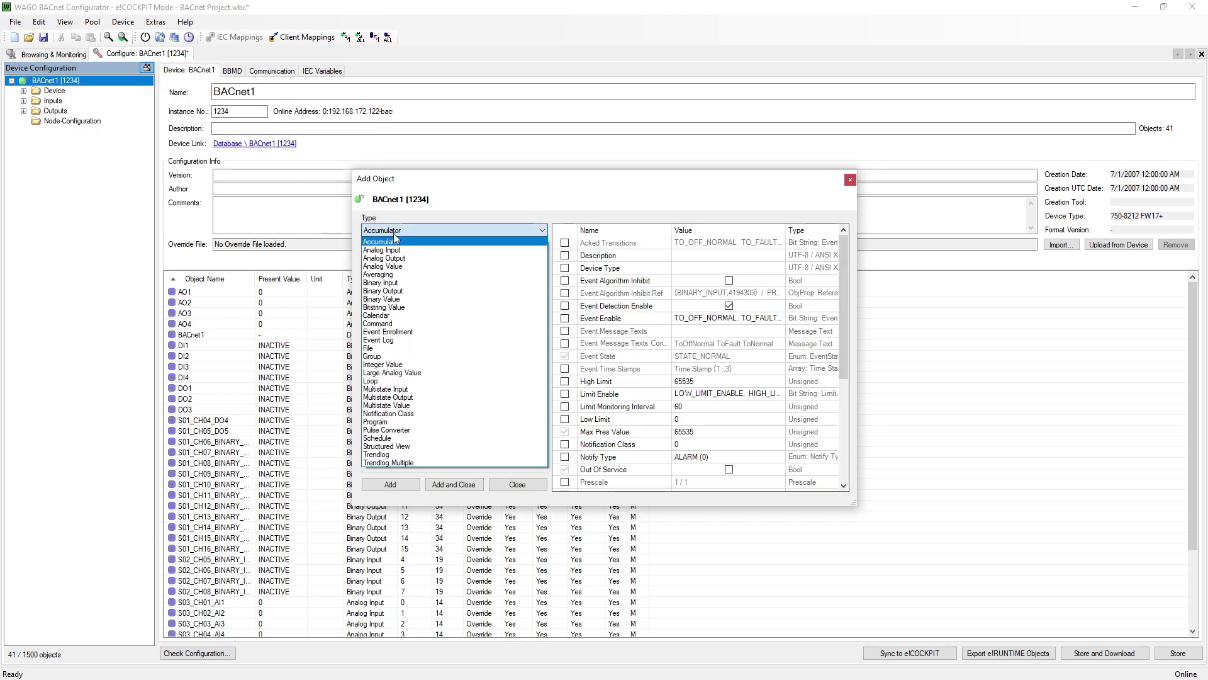
pyautogui.click(424, 266)
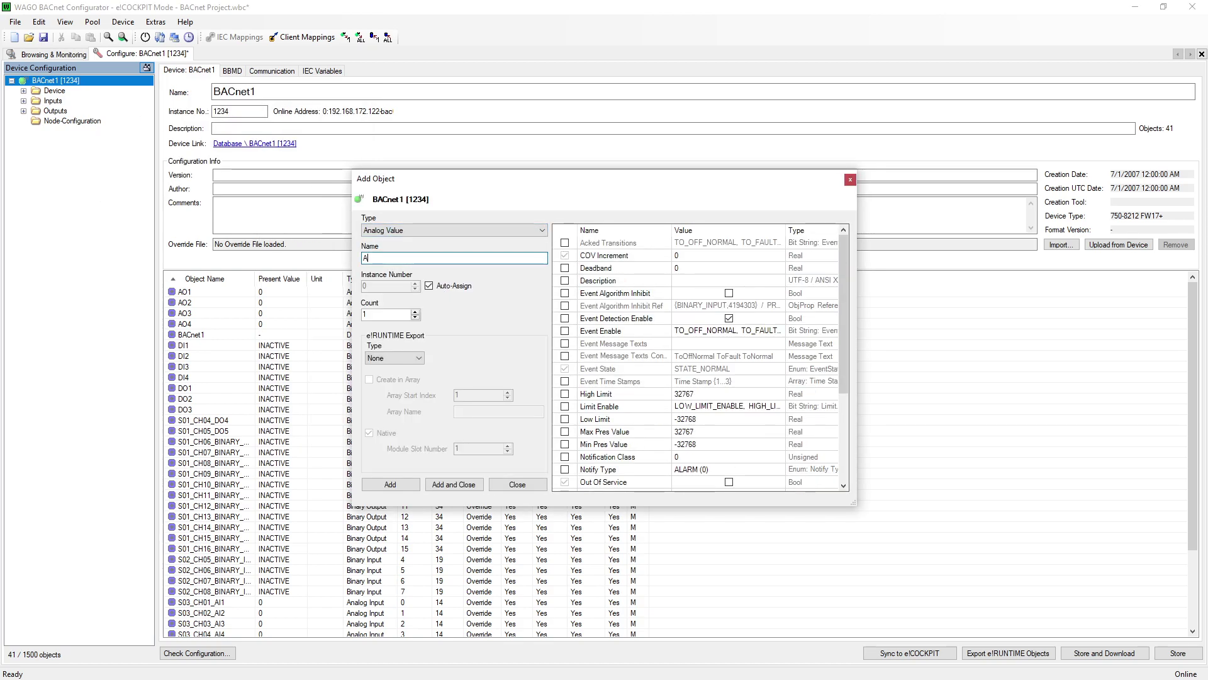
pyautogui.write('Analog V')
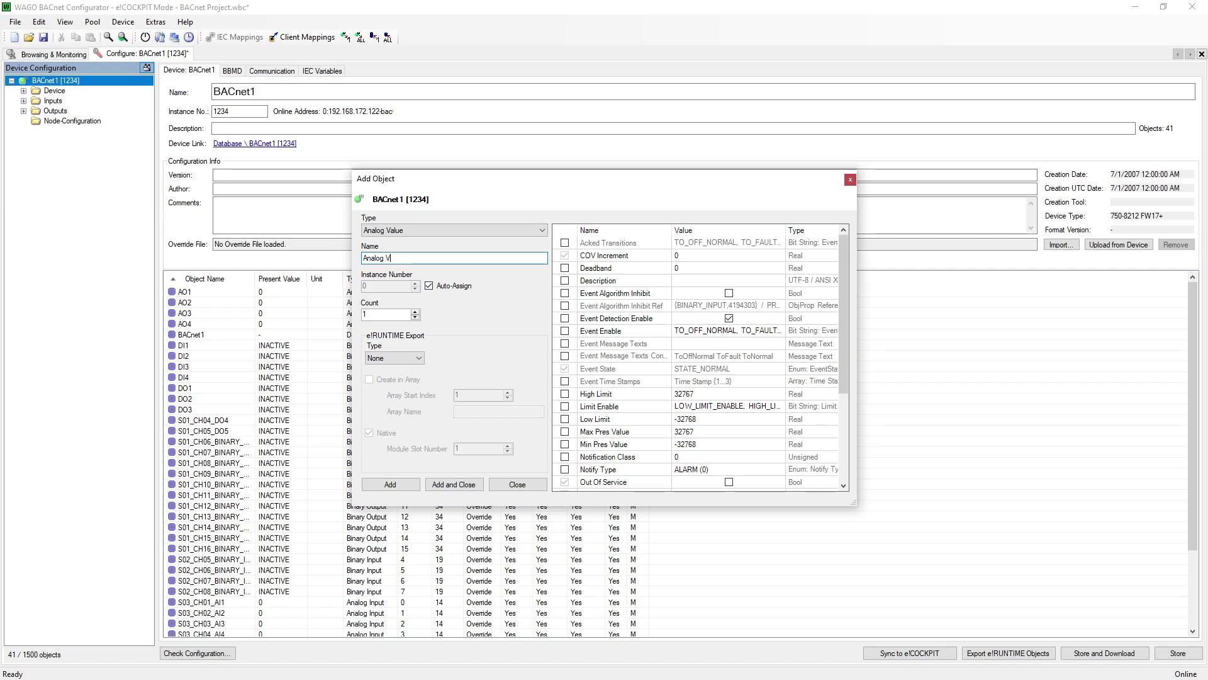
pyautogui.write('alue')
# Set the e!RUNTIME export type to Medium and create the Analog Value object.
pyautogui.click(418, 359)
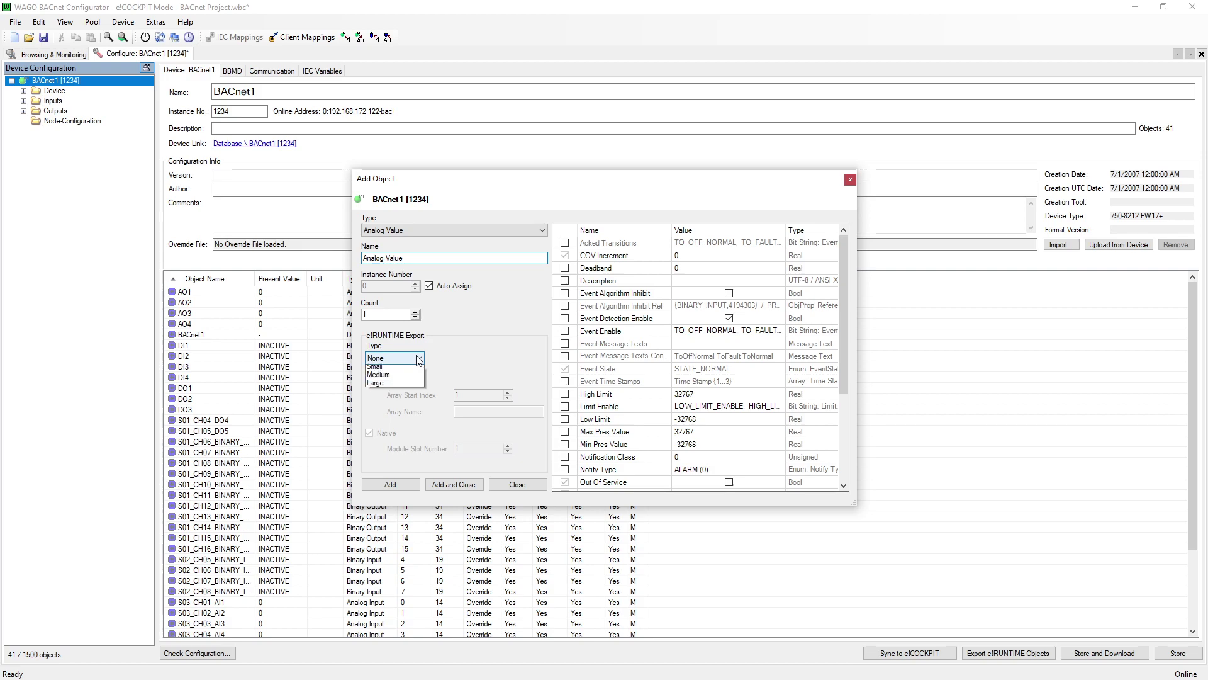
pyautogui.click(416, 366)
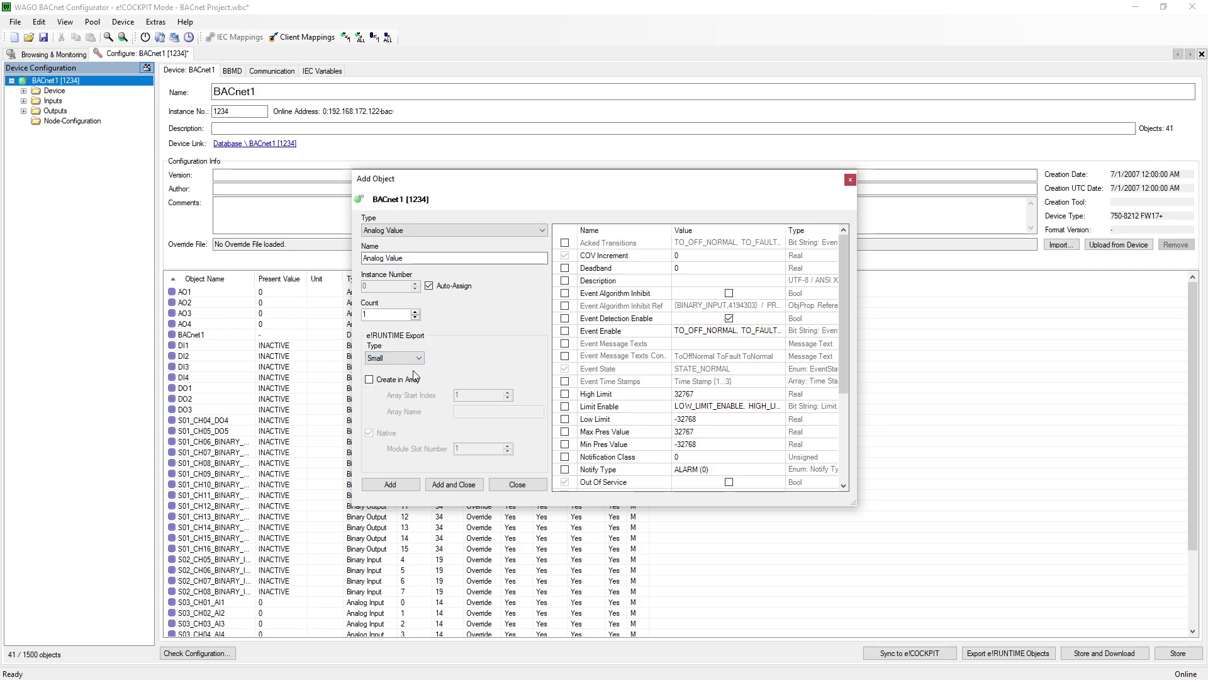
pyautogui.click(416, 357)
pyautogui.click(415, 386)
pyautogui.click(422, 359)
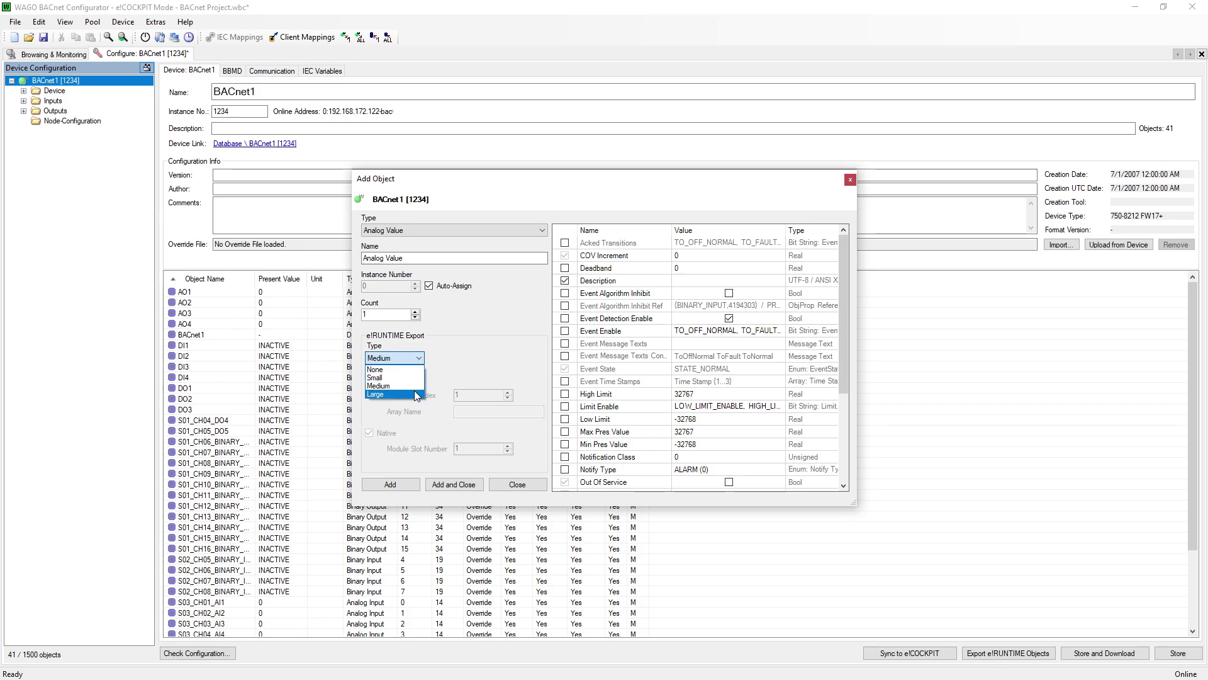
pyautogui.click(415, 395)
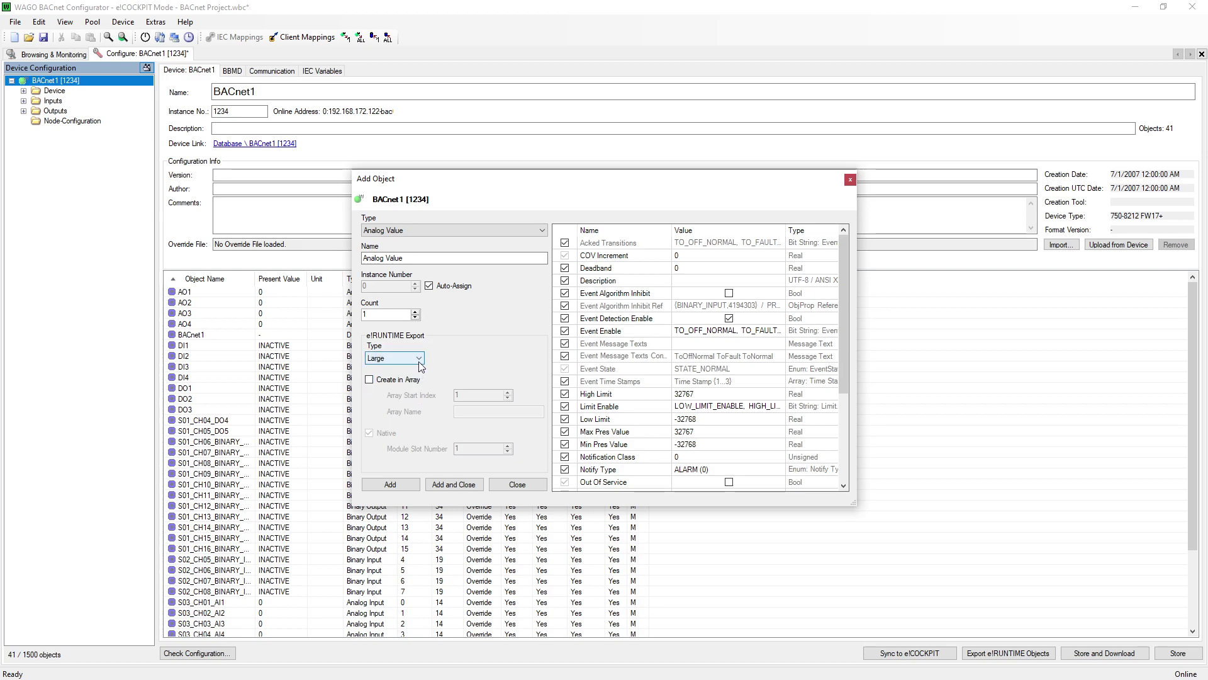
pyautogui.click(419, 360)
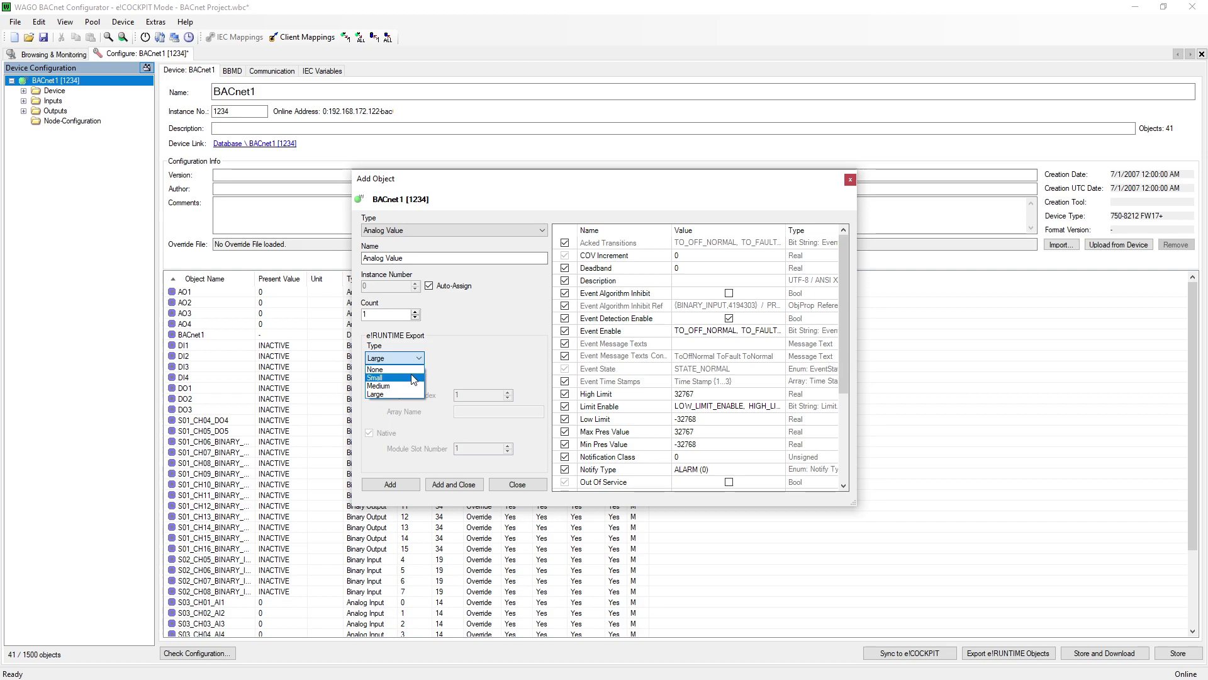
pyautogui.click(416, 387)
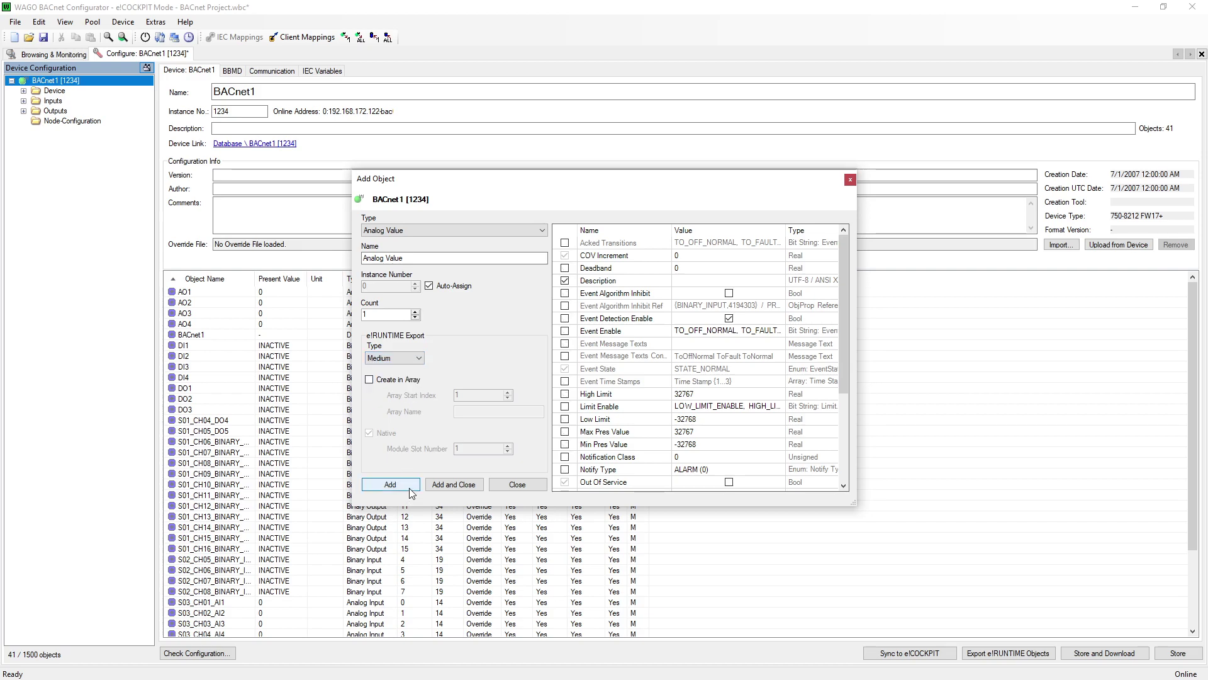
pyautogui.click(411, 491)
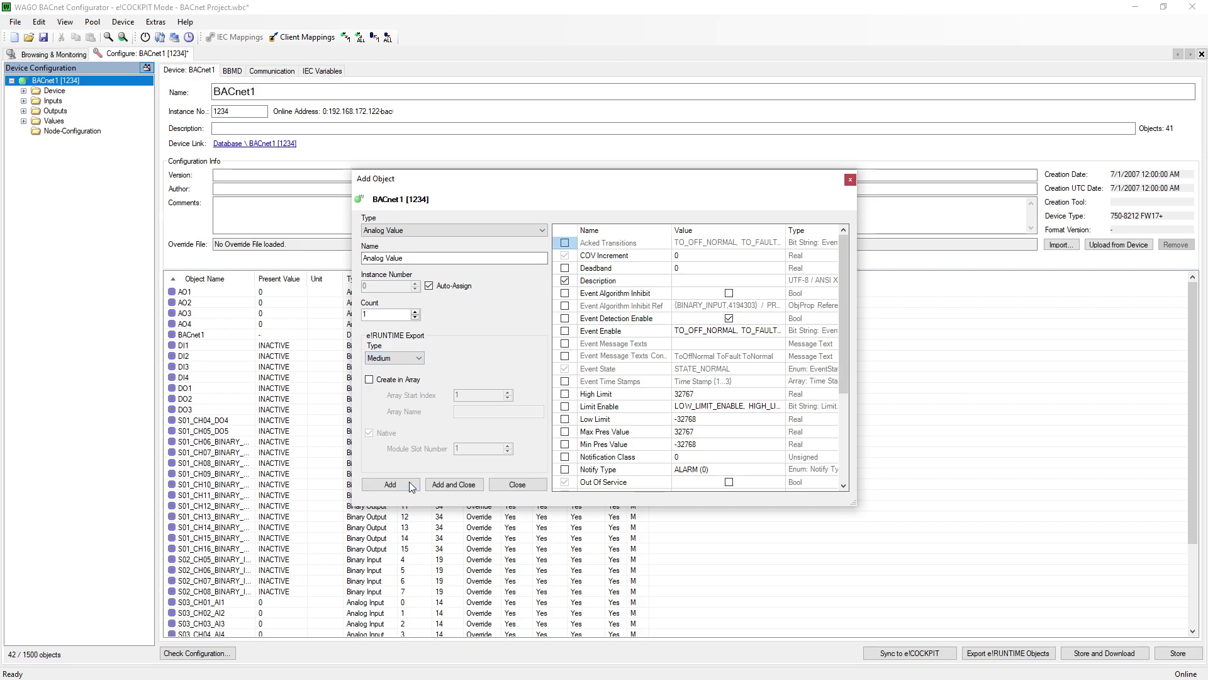
pyautogui.click(517, 485)
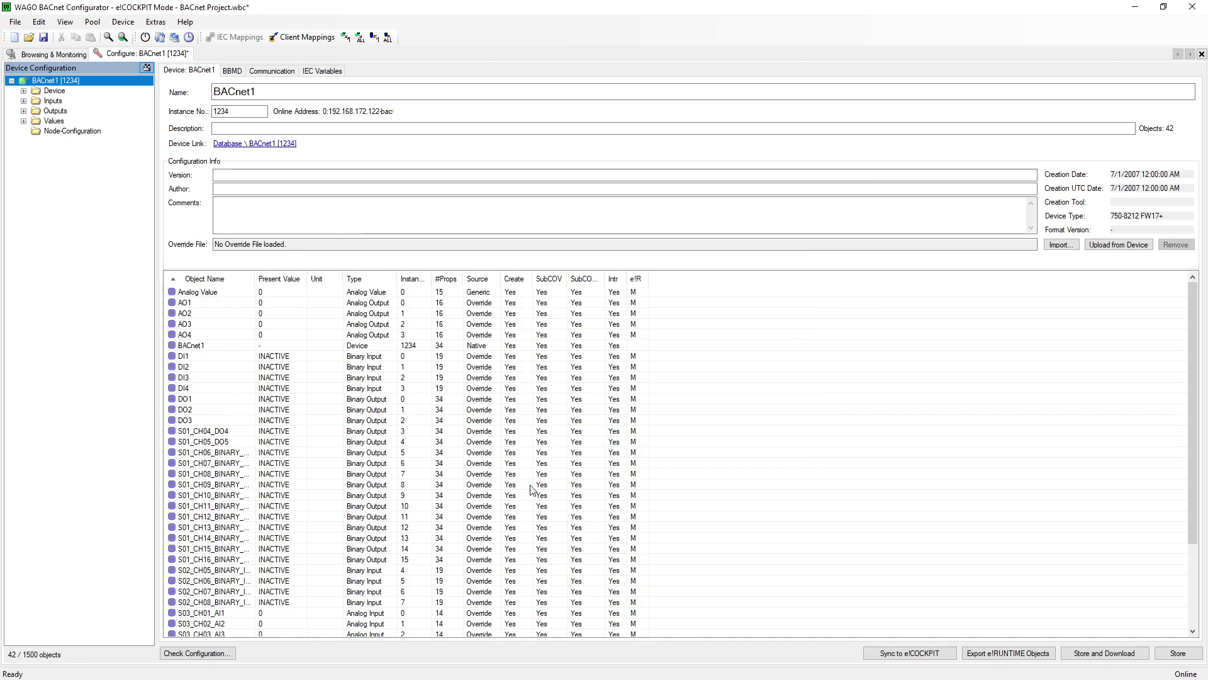
# Sync BACnet1's objects to e!COCKPIT, then store and download the configuration to the controller.
pyautogui.click(953, 654)
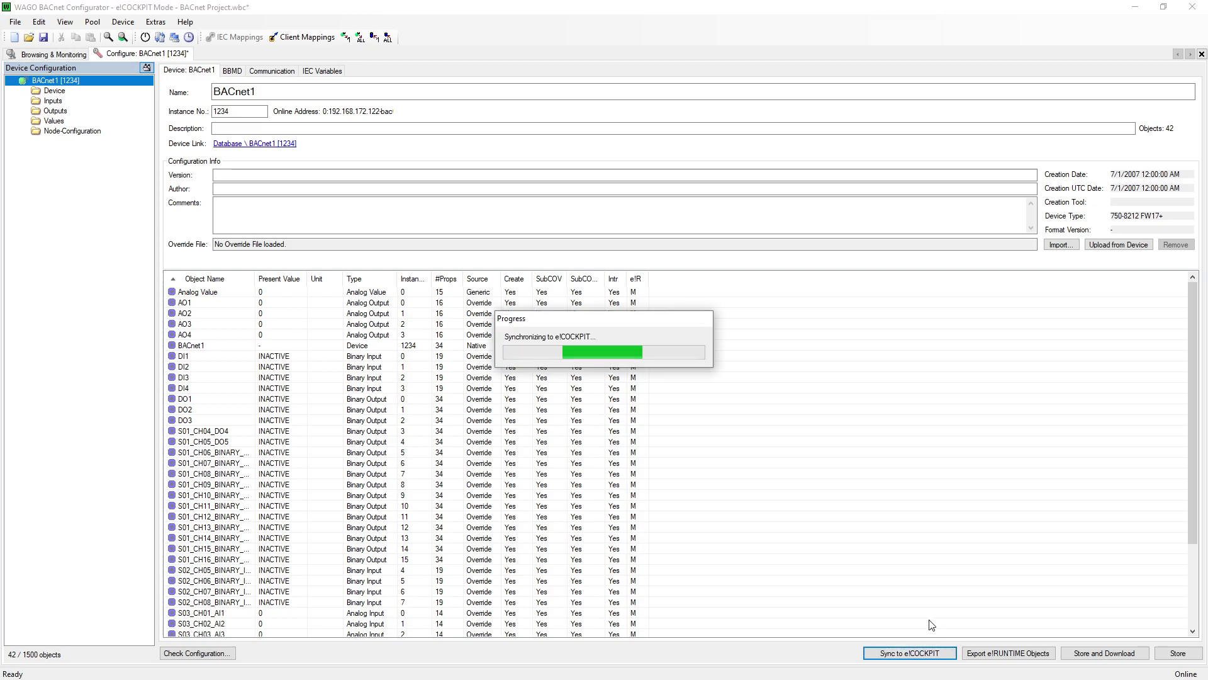
pyautogui.click(1090, 655)
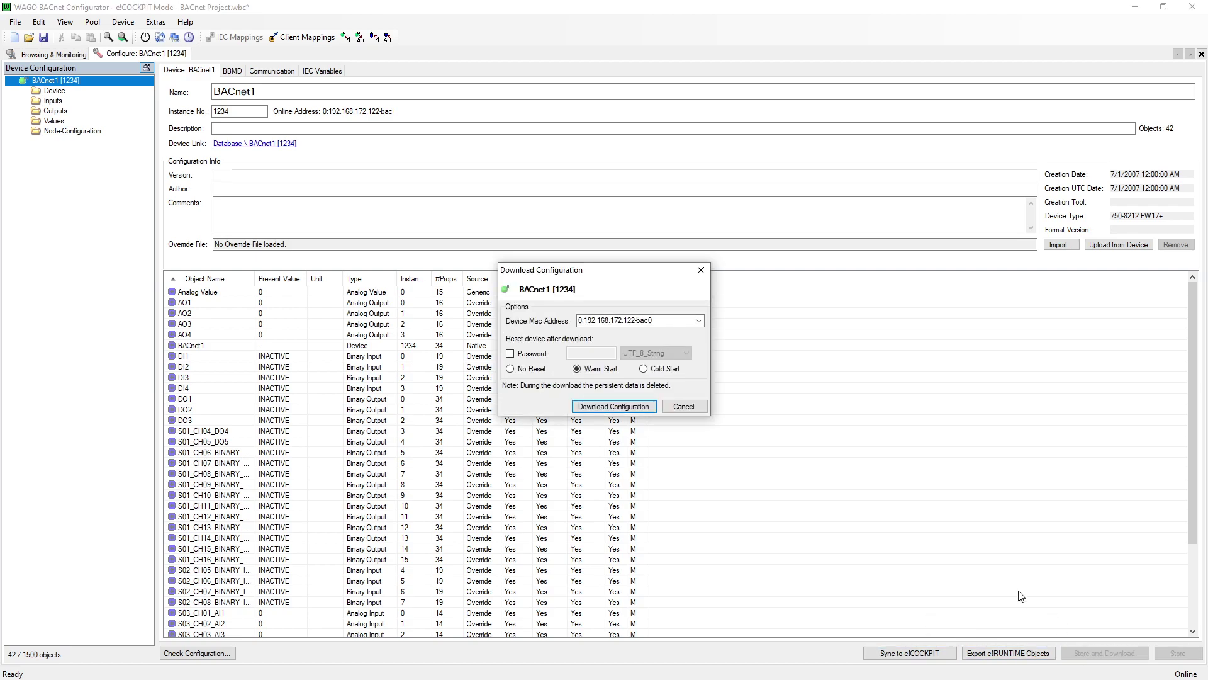
pyautogui.click(650, 407)
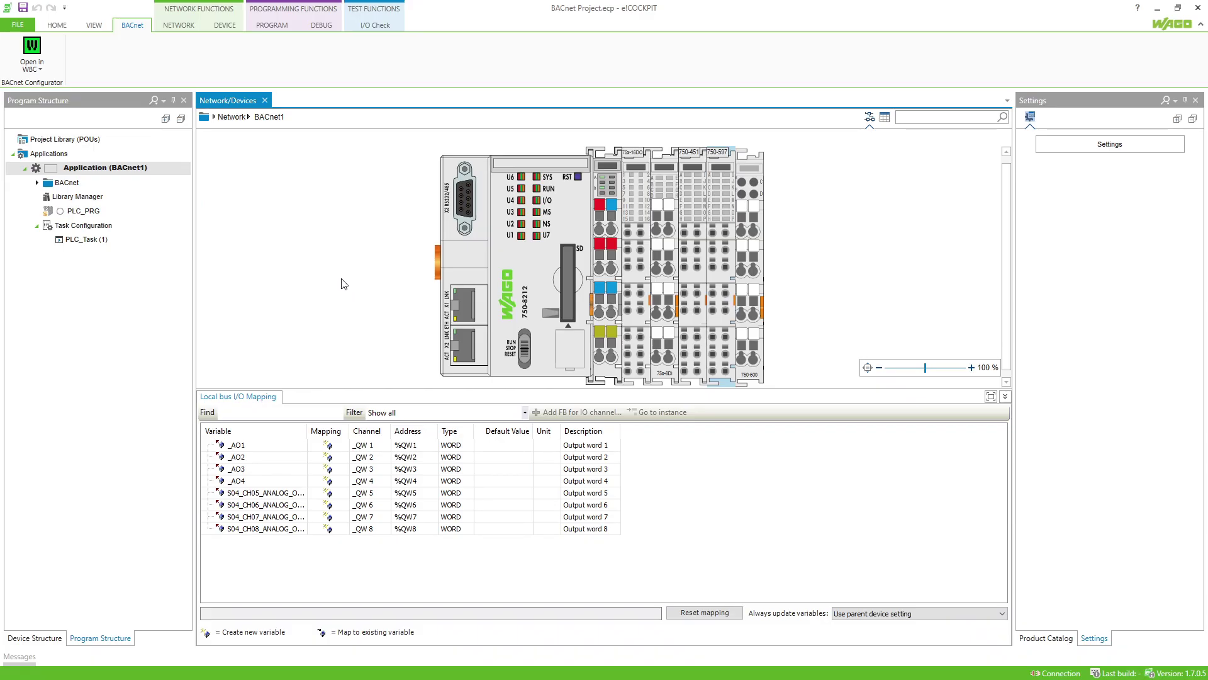
# Expand the BACnet folder, view BACnet_HW_Mapping, and bring up the PLC_Task configuration.
pyautogui.click(37, 183)
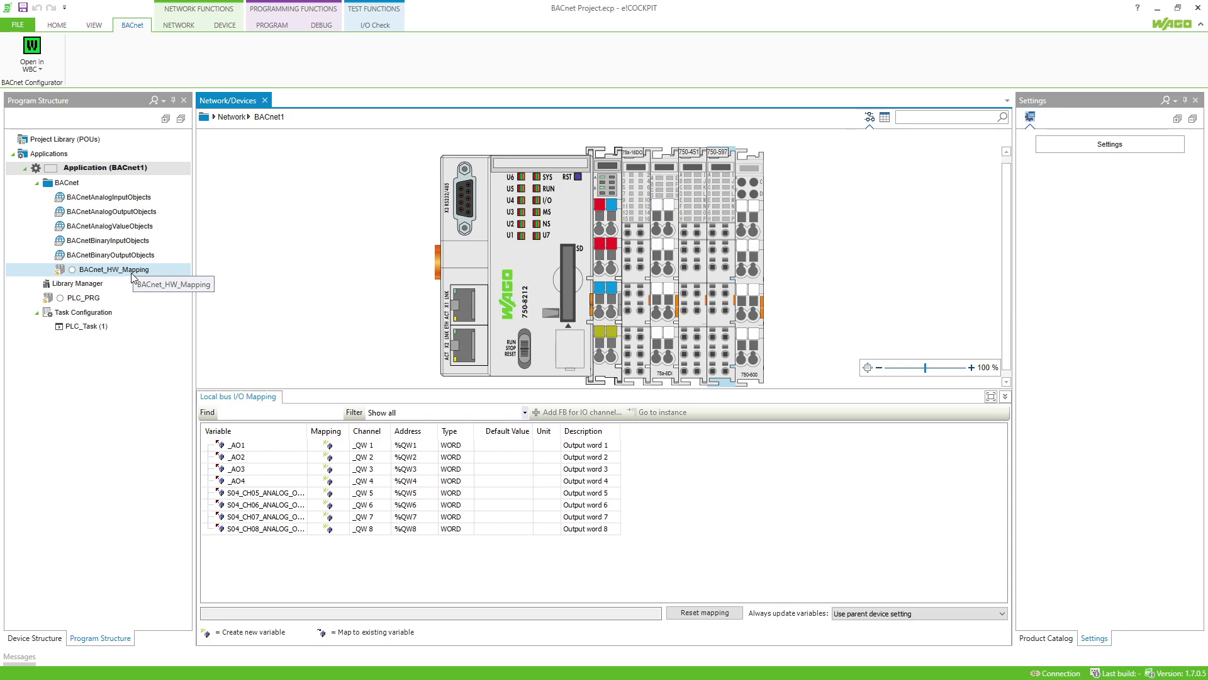
pyautogui.click(145, 276)
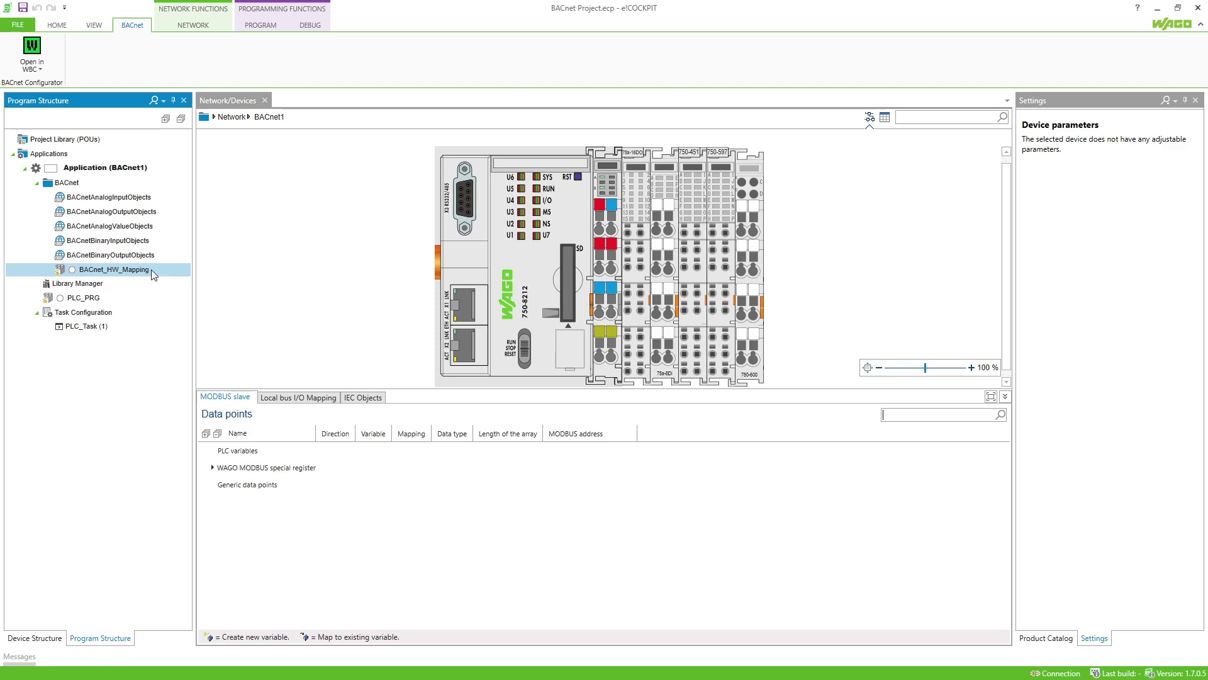
pyautogui.click(124, 325)
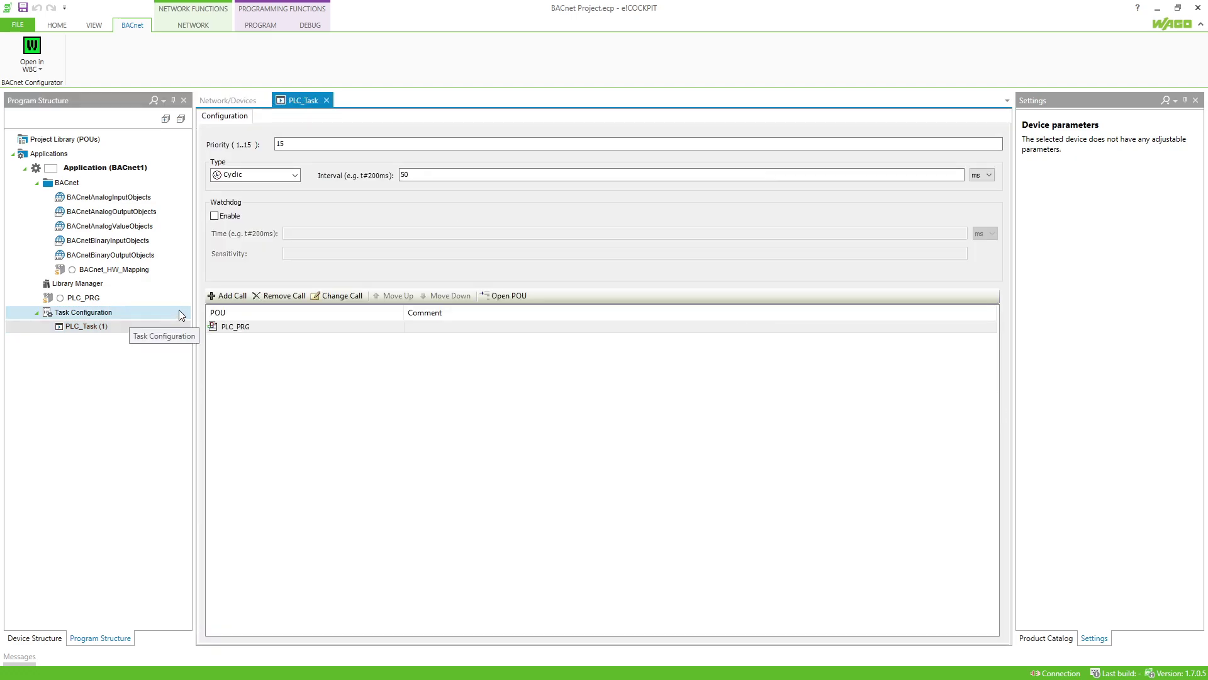
# Add a BACnet_HW_Mapping call to PLC_Task after PLC_PRG and close the task editor.
pyautogui.click(226, 295)
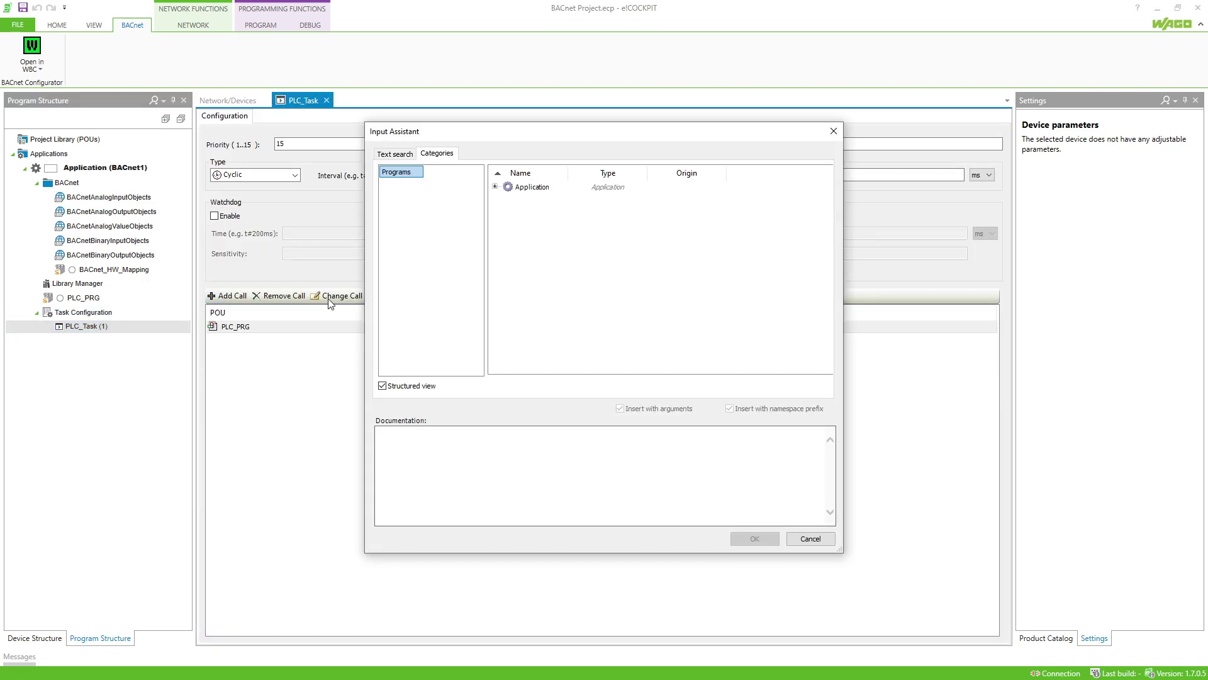
pyautogui.click(495, 187)
pyautogui.click(508, 198)
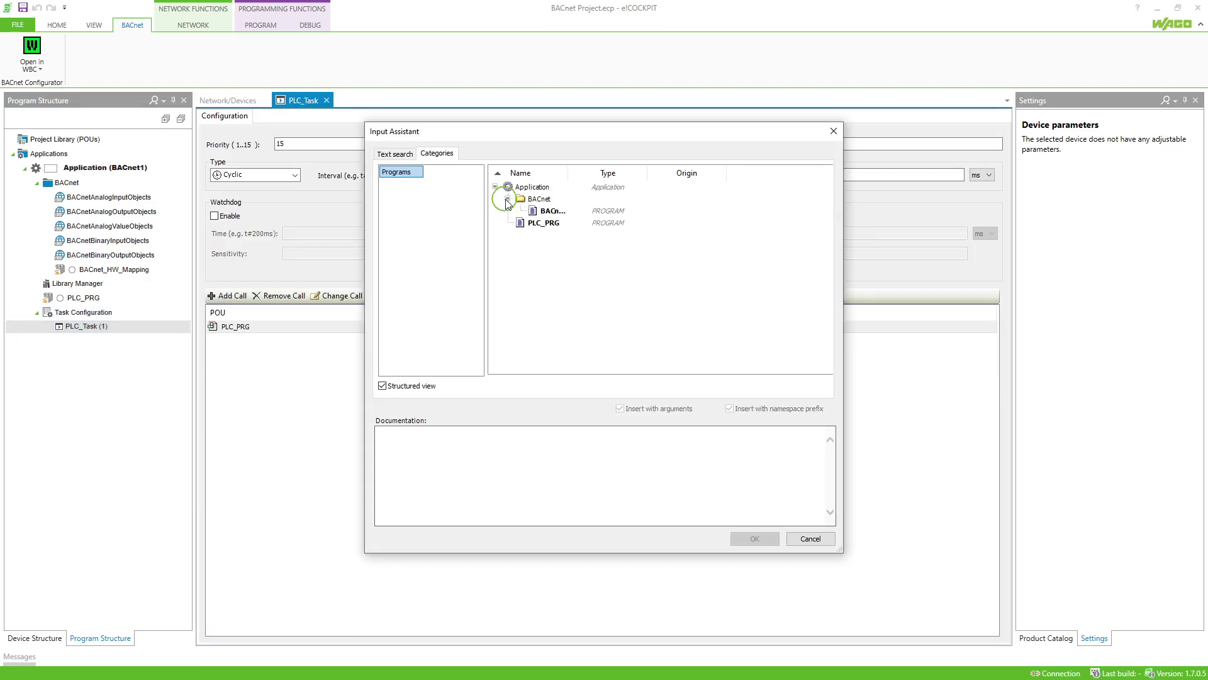
pyautogui.doubleClick(545, 213)
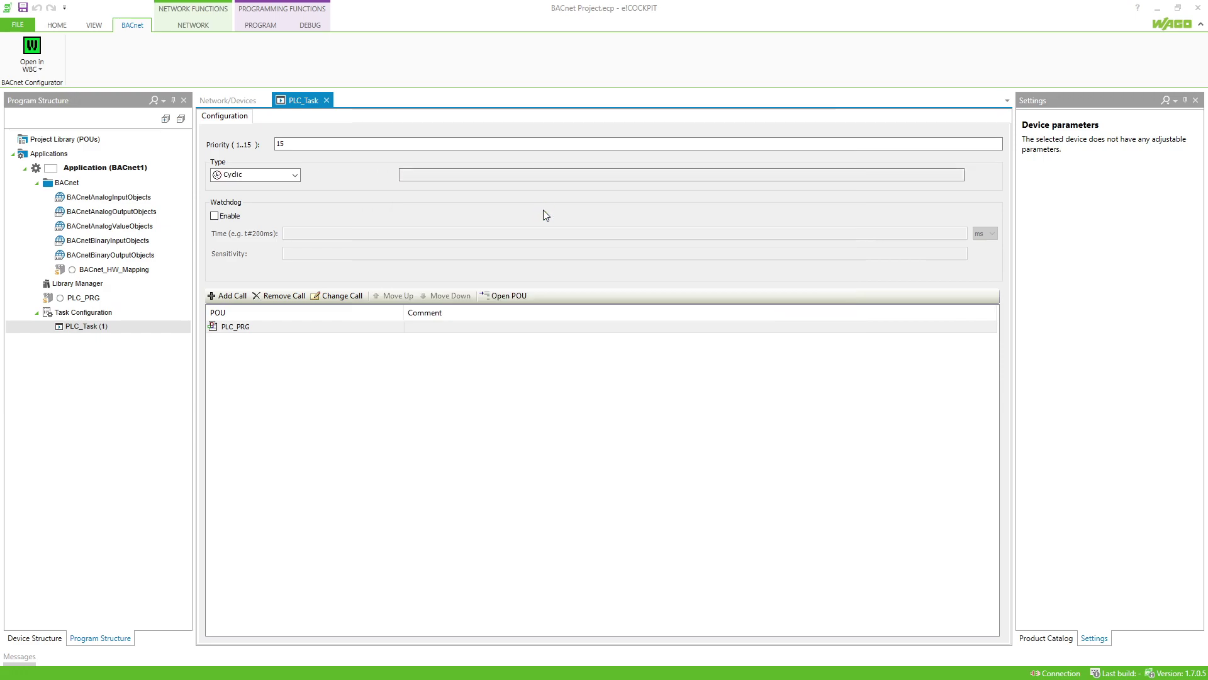
pyautogui.click(327, 101)
pyautogui.click(169, 228)
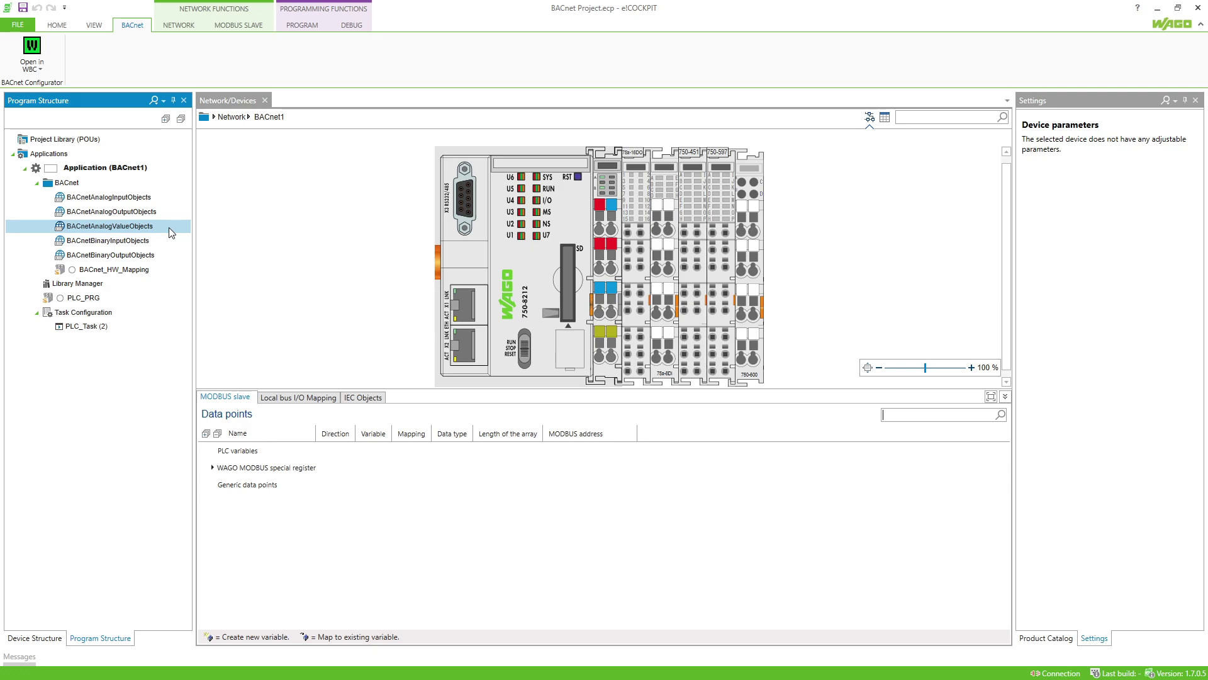
# Check the BACnetAnalogValueObjects declarations, then open PLC_PRG in the code editor.
pyautogui.doubleClick(169, 228)
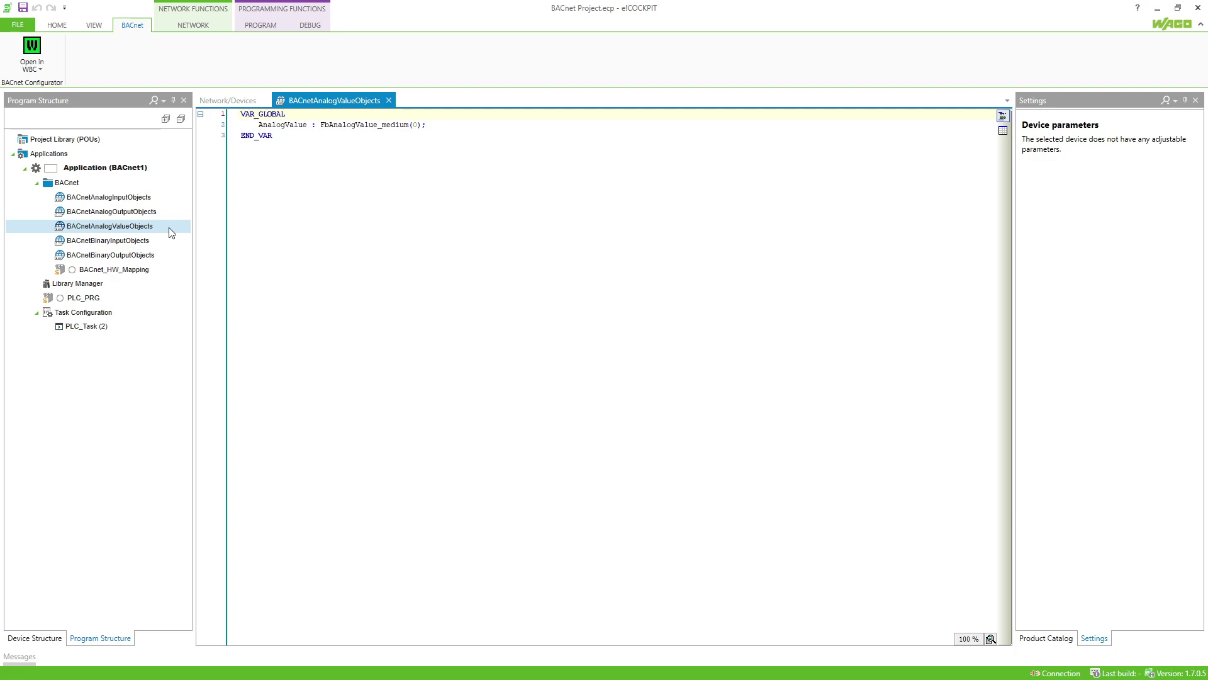
pyautogui.click(139, 299)
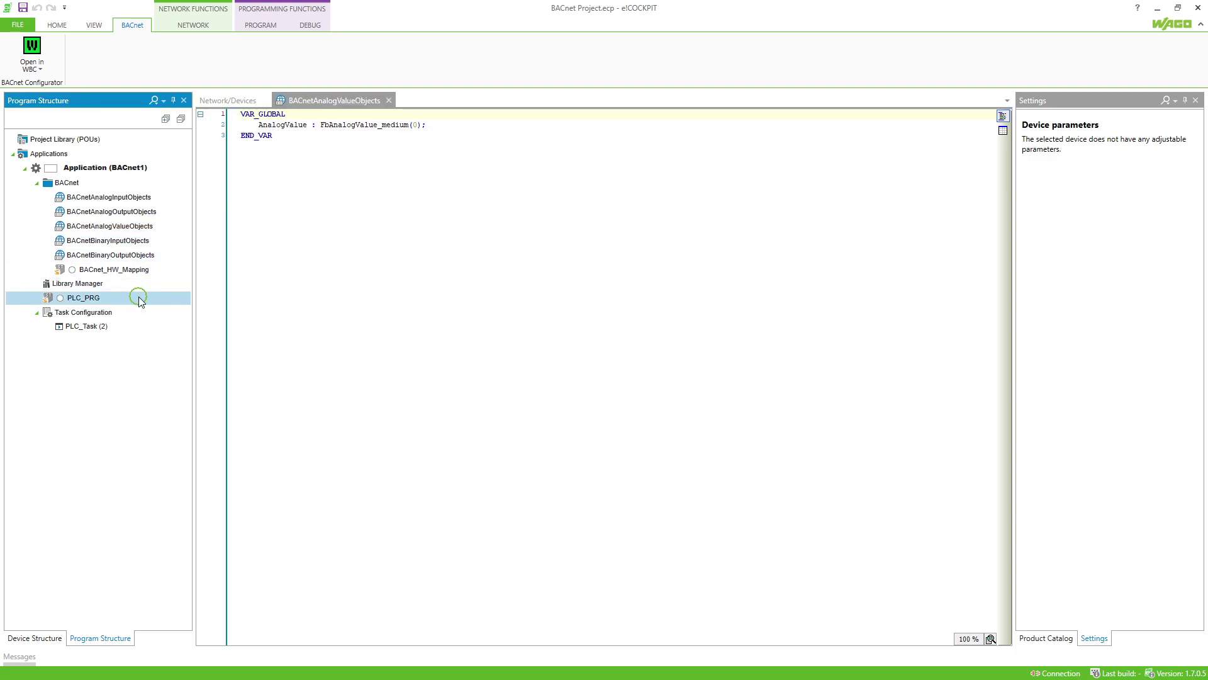
pyautogui.doubleClick(139, 297)
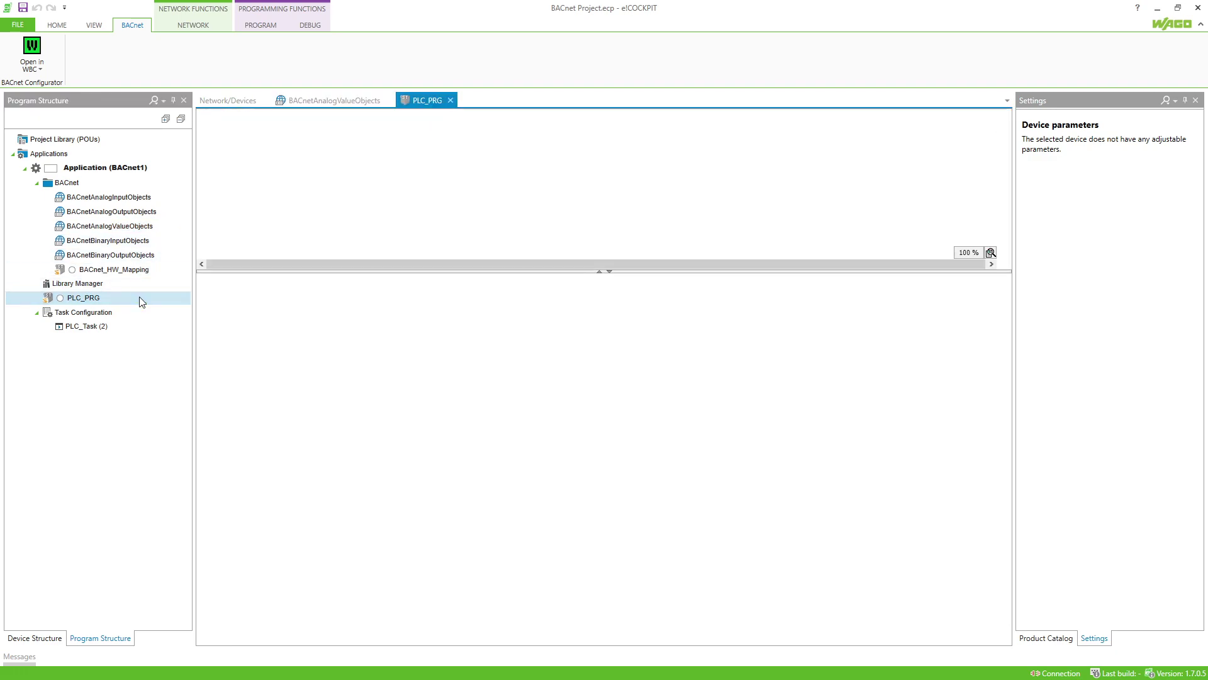
pyautogui.click(294, 320)
# Insert BACnetAnalogValueObjects.AnalogValue.rPresentValue via Input Assistant and start typing ':=rAnalogv'.
pyautogui.press('F2')
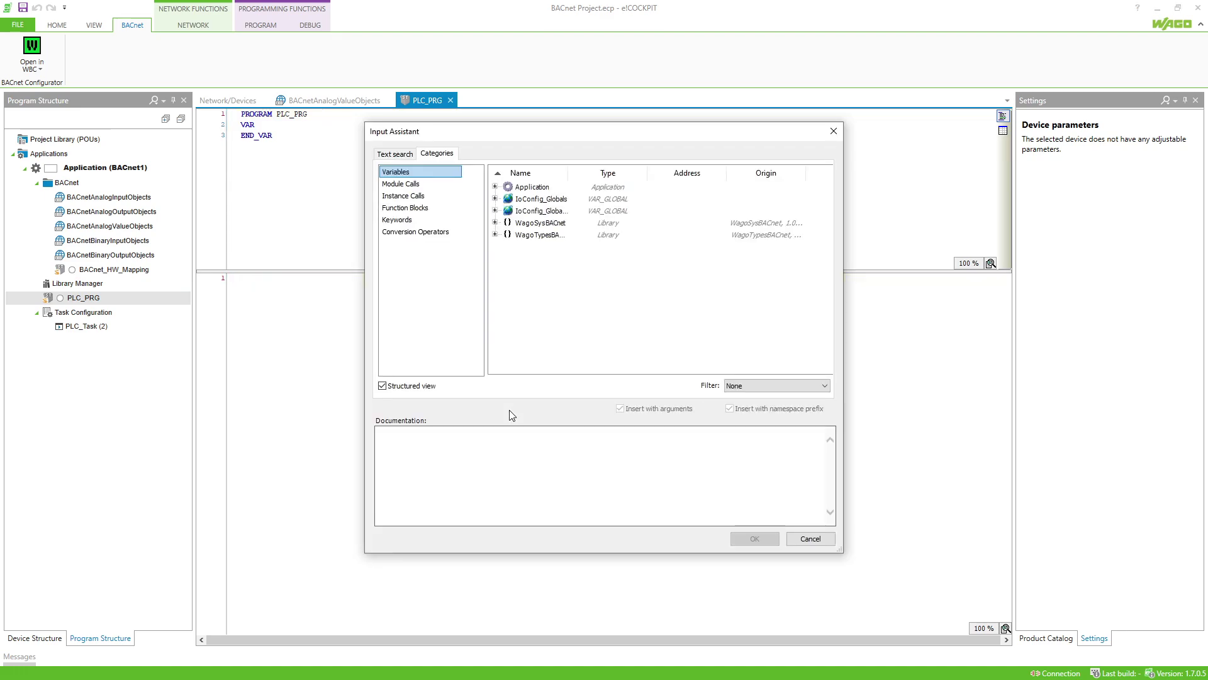
pyautogui.click(496, 187)
pyautogui.click(495, 187)
pyautogui.click(508, 199)
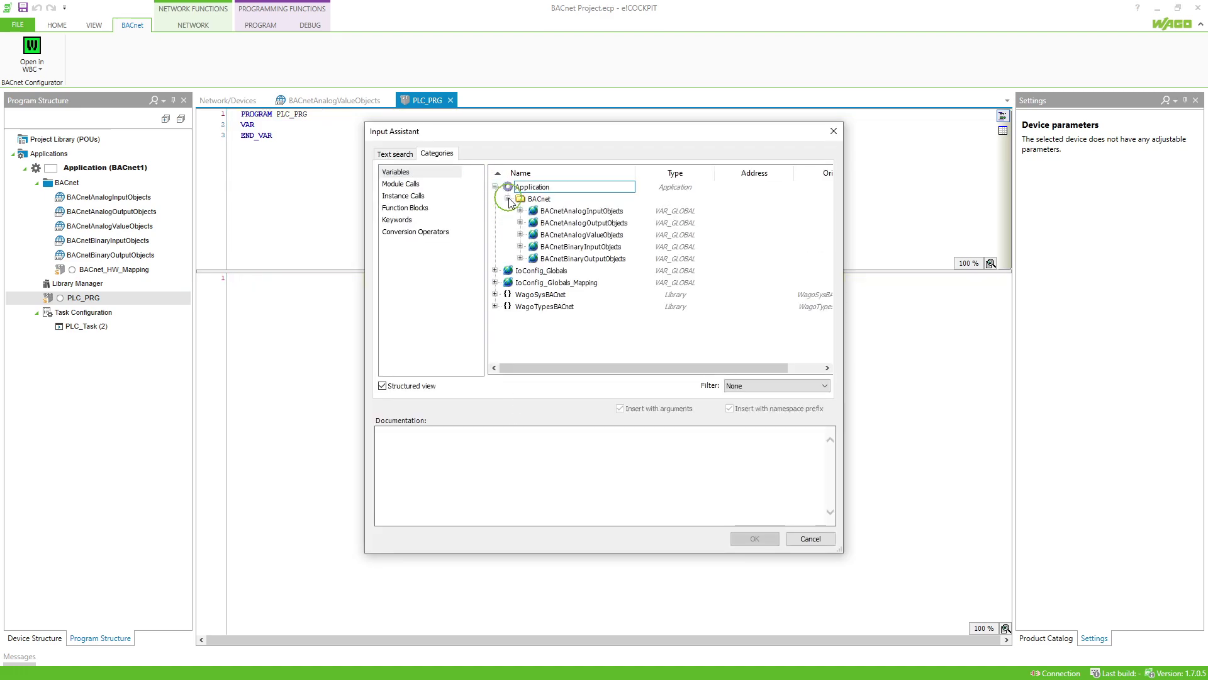
pyautogui.click(519, 235)
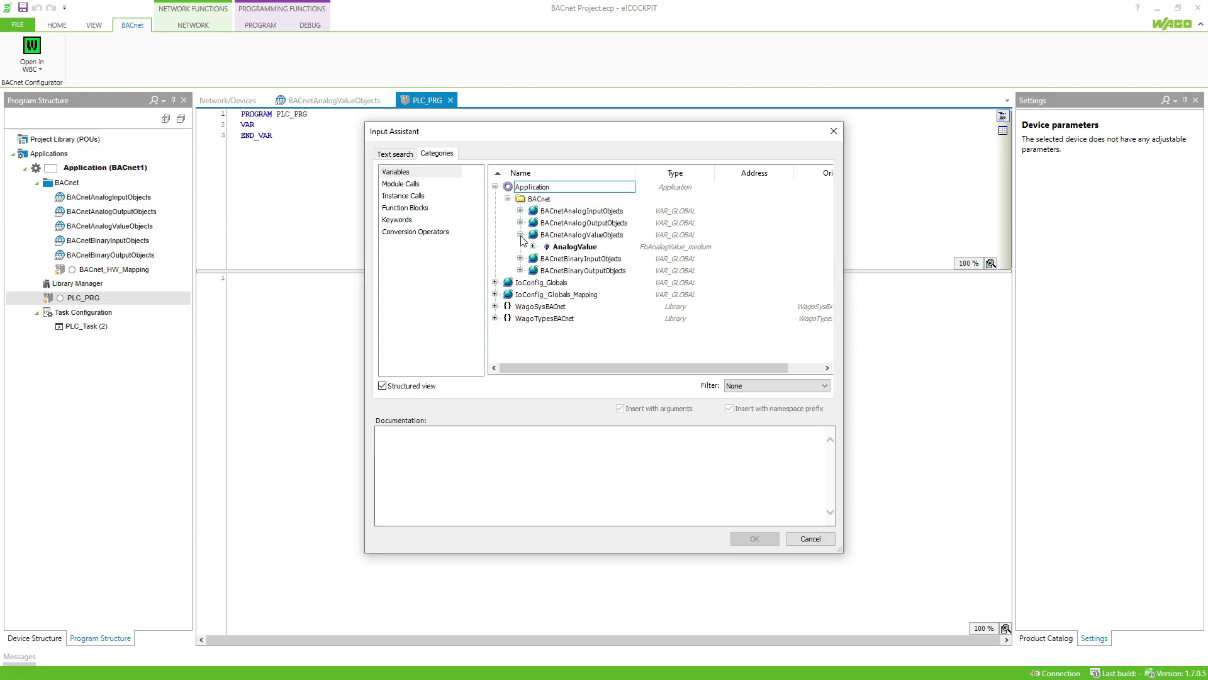
pyautogui.click(533, 247)
pyautogui.scroll(-1, 557, 259)
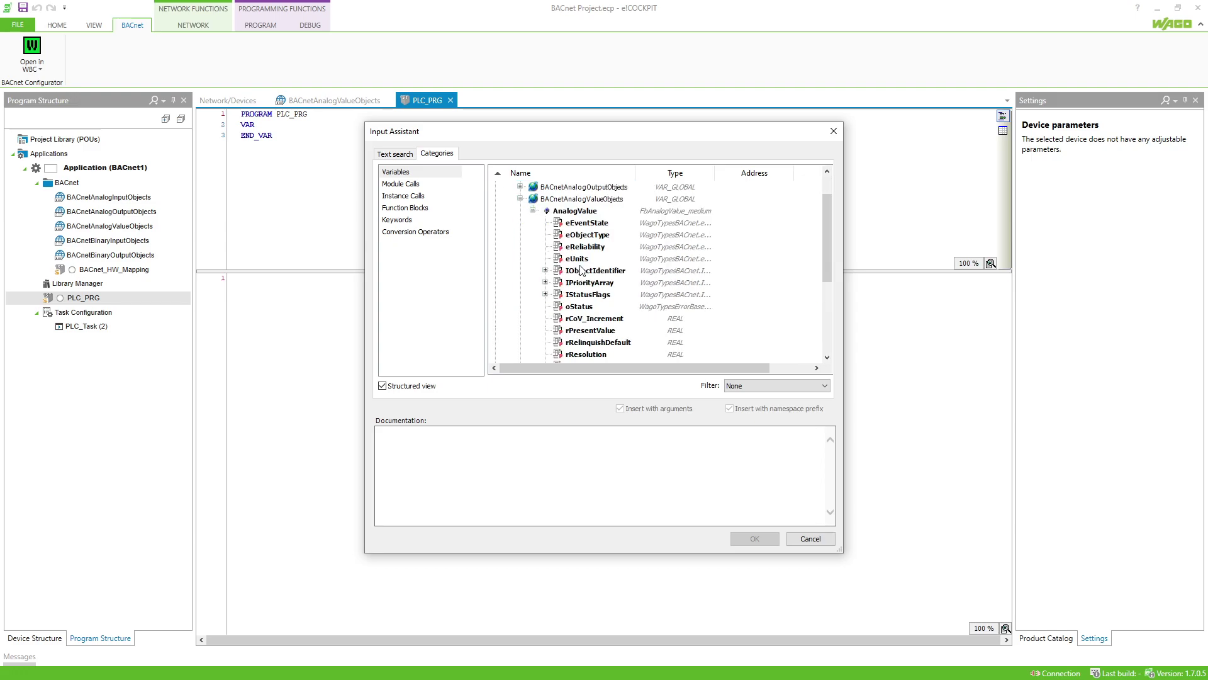
pyautogui.scroll(-1, 588, 277)
pyautogui.doubleClick(592, 295)
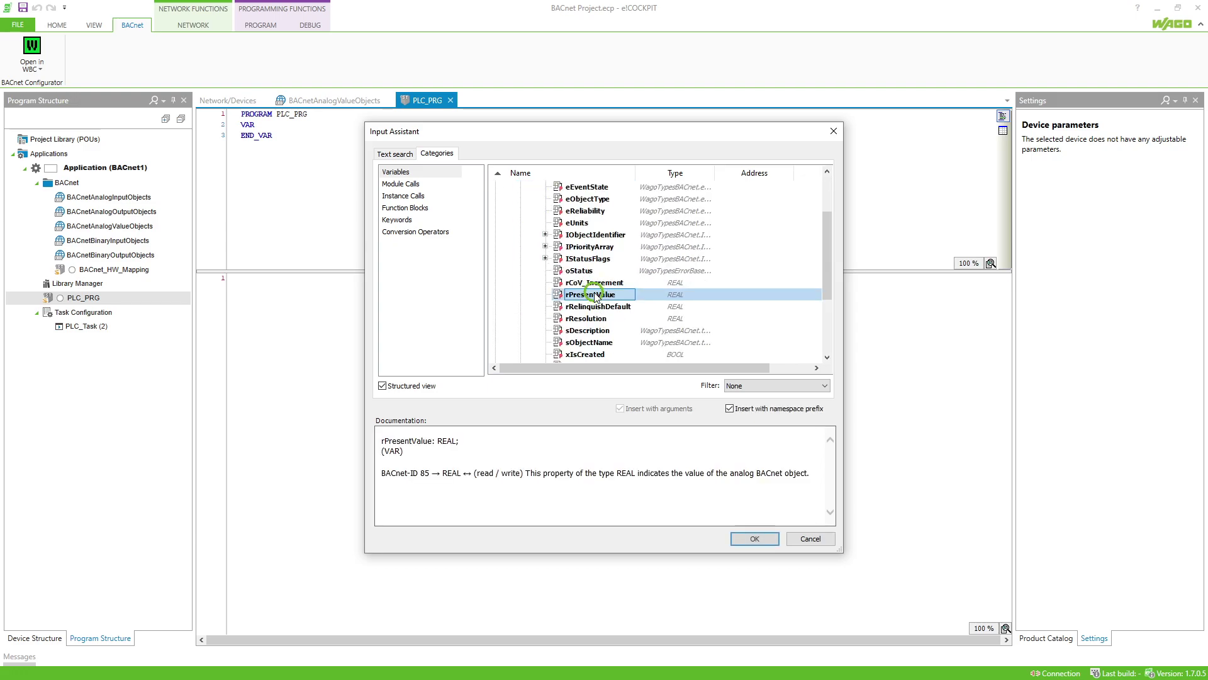
pyautogui.write(':=')
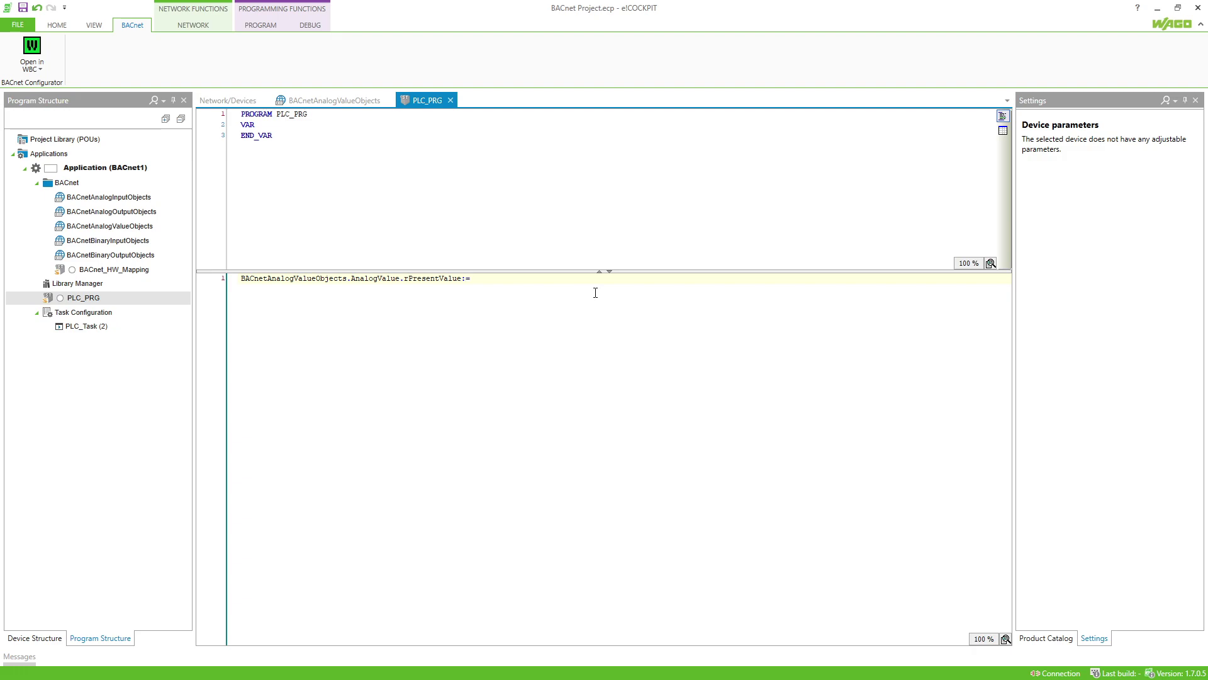
pyautogui.write('rAnalogvalue;')
# Auto-declare rAnalogvalue as a local REAL variable in PLC_PRG.
pyautogui.click(479, 291)
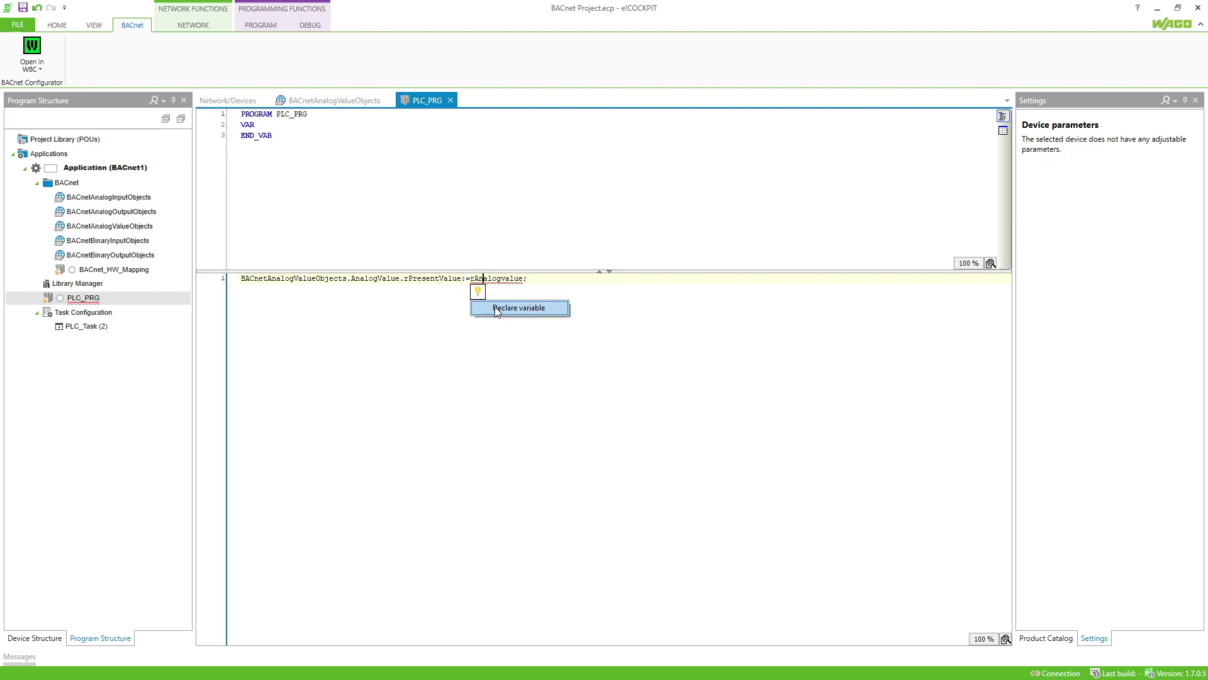
pyautogui.click(494, 307)
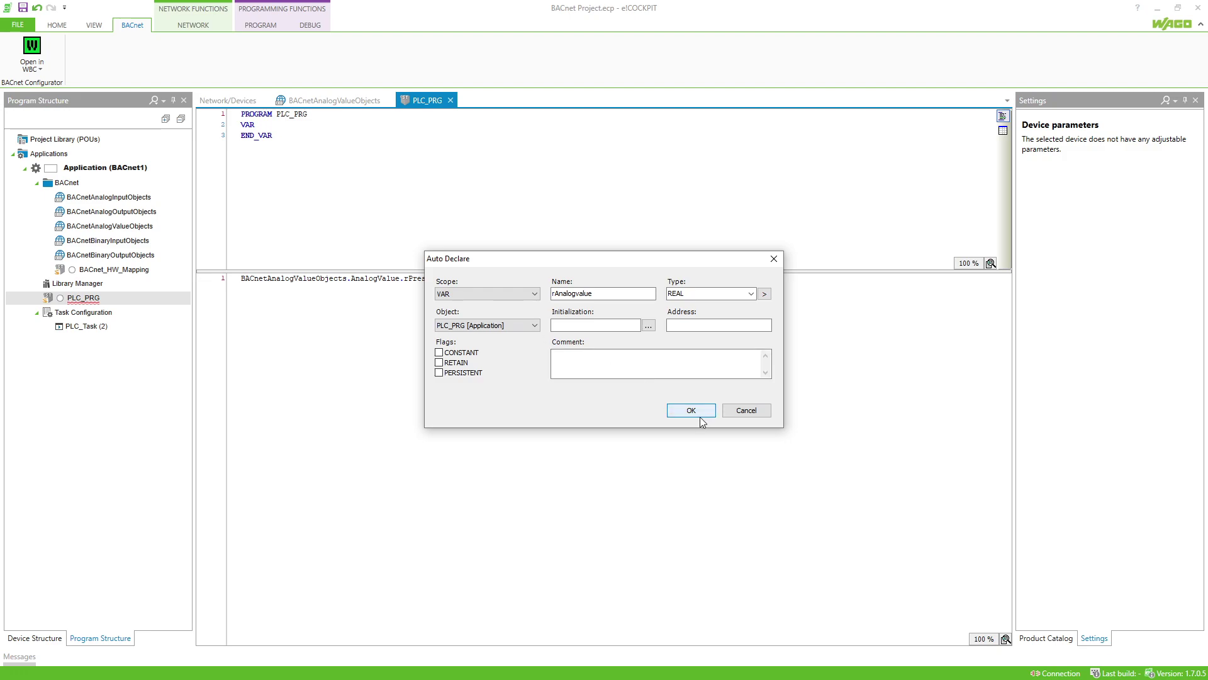
pyautogui.click(700, 412)
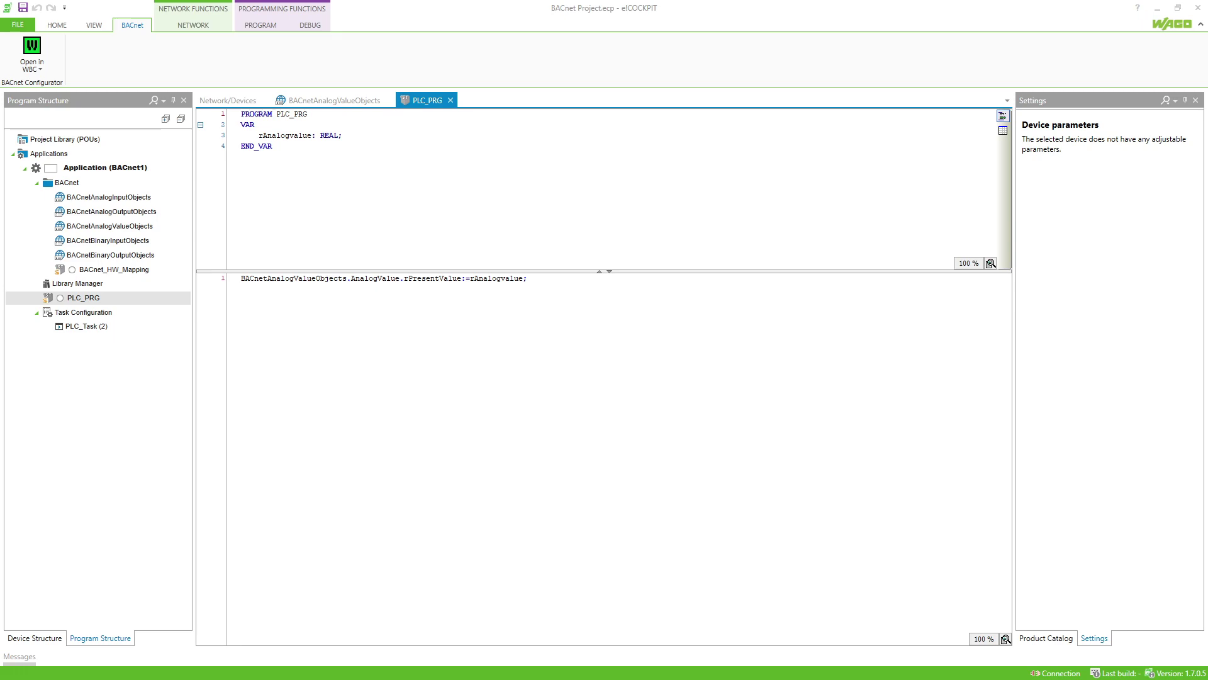
# Review the local bus I/O mapping of the digital output and 8-channel input modules.
pyautogui.click(241, 101)
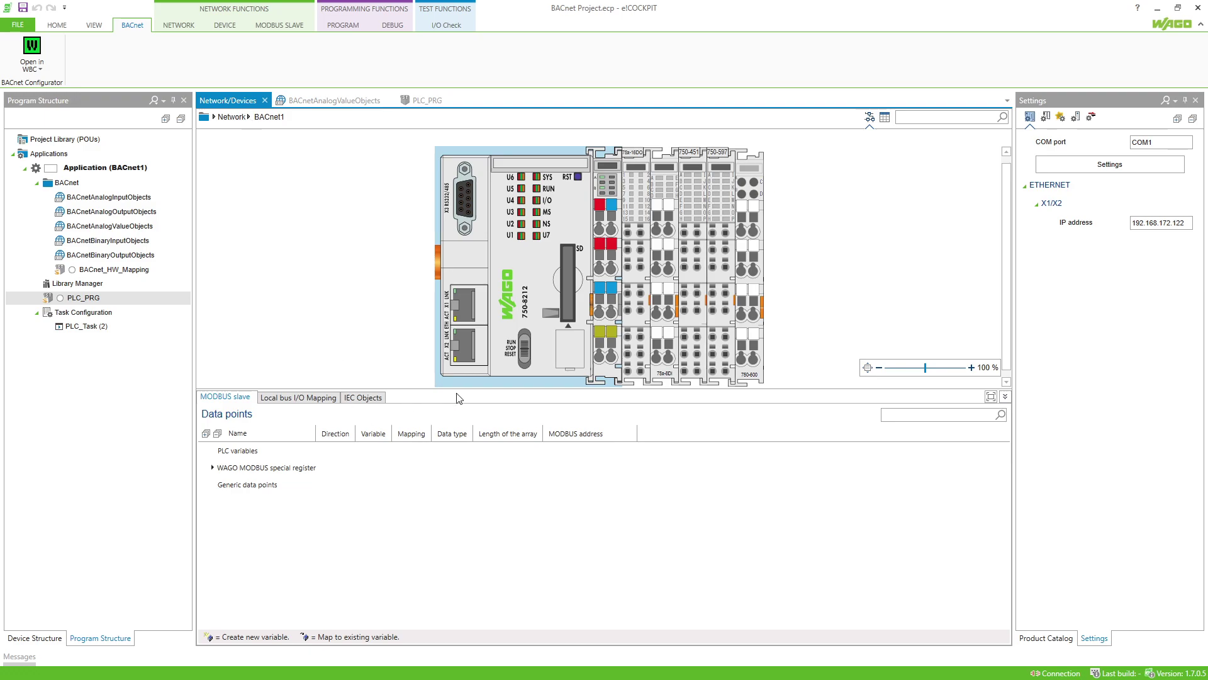
pyautogui.click(634, 353)
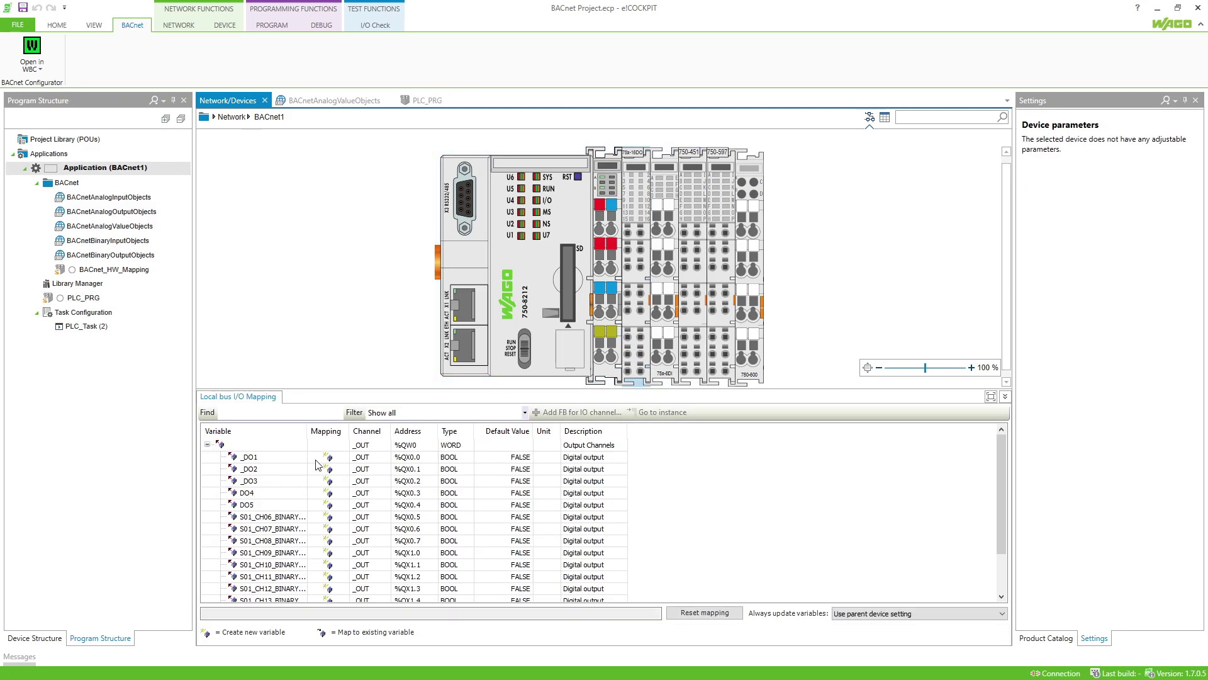
pyautogui.moveTo(309, 432); pyautogui.dragTo(375, 432)
pyautogui.scroll(-1, 323, 535)
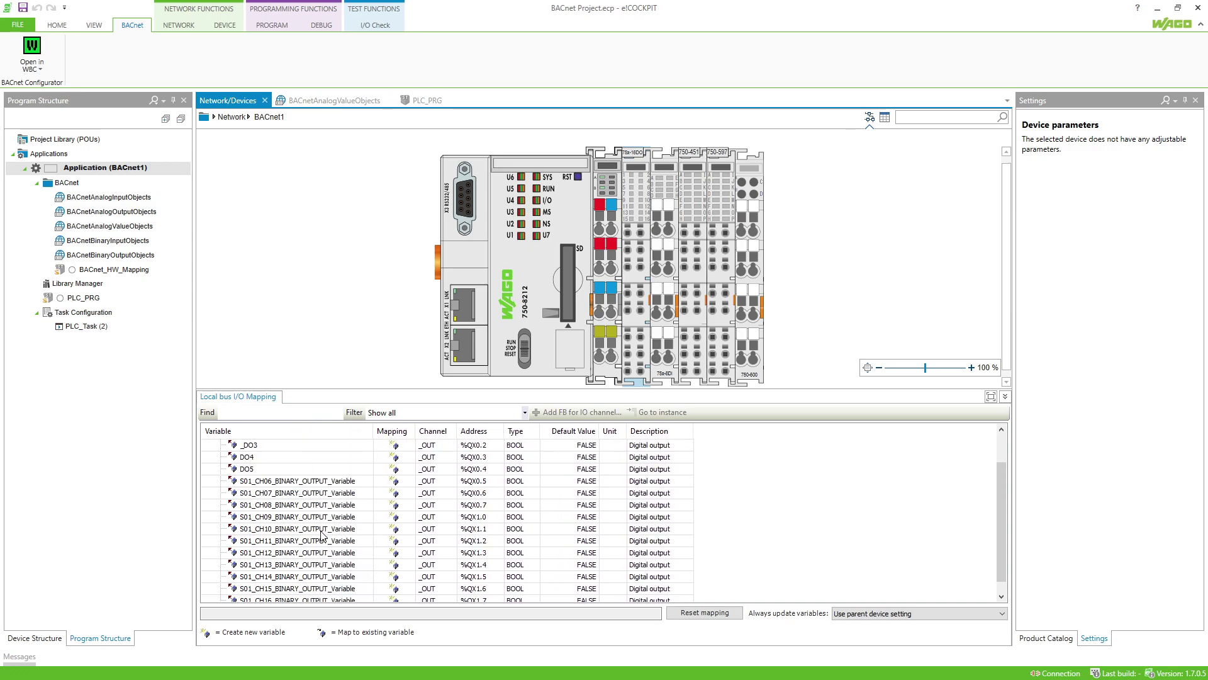
pyautogui.scroll(-1, 322, 535)
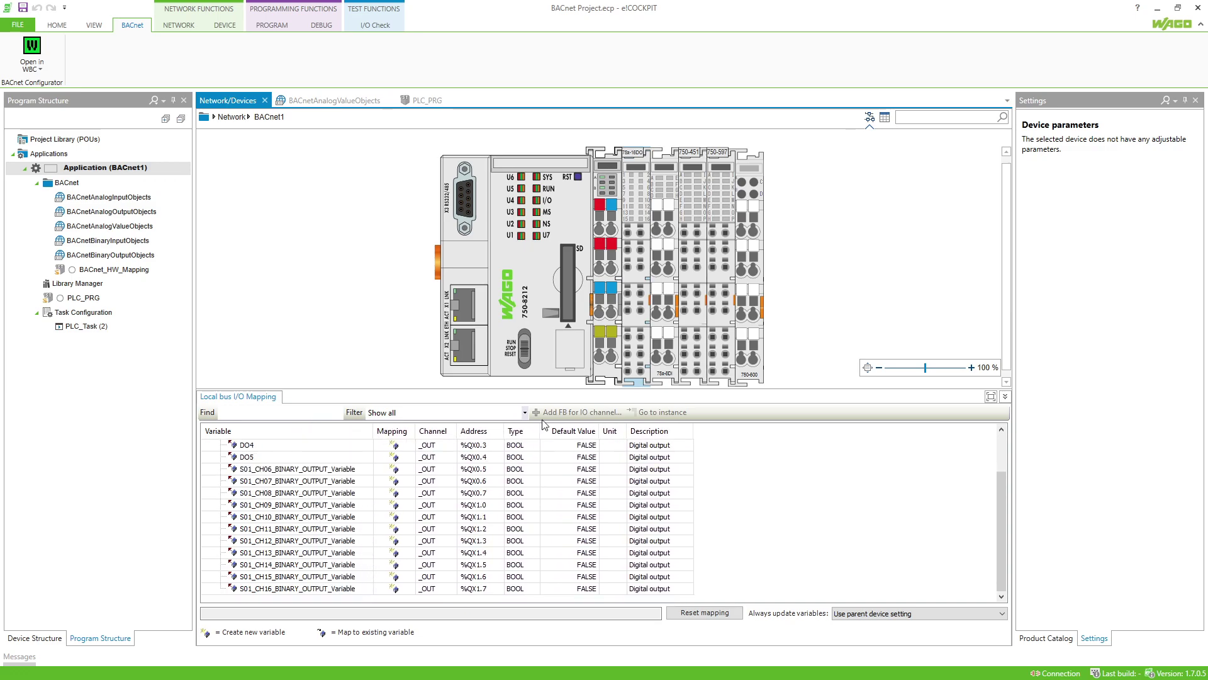
pyautogui.click(656, 362)
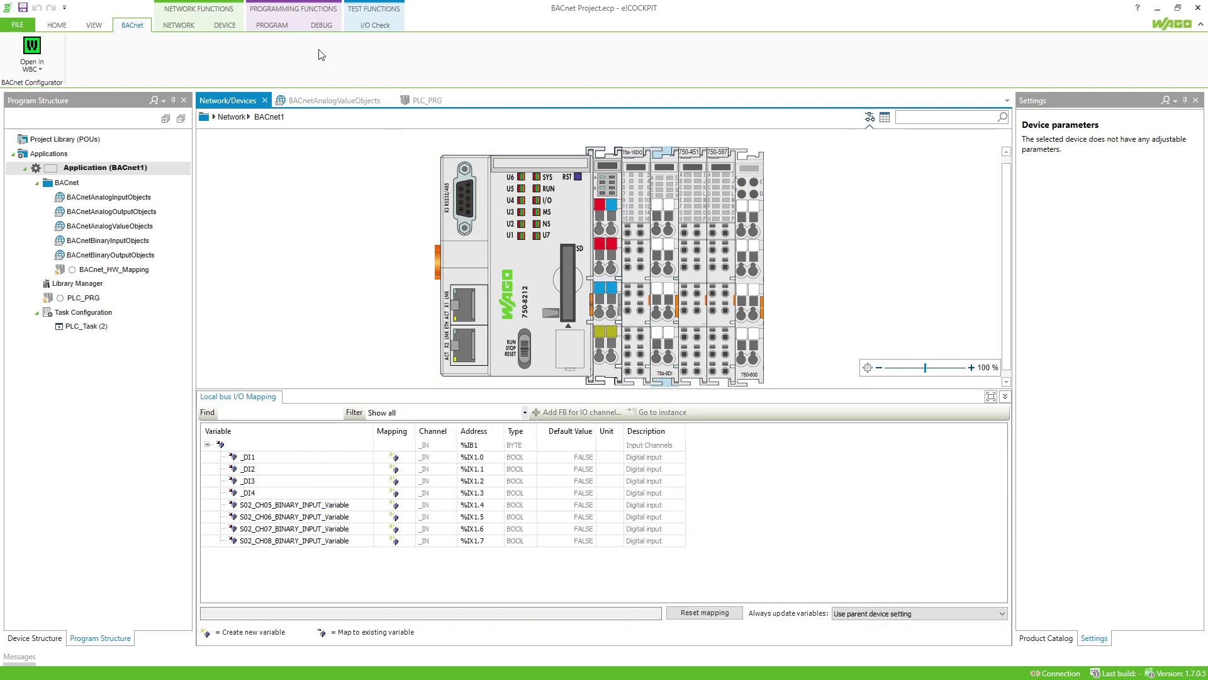
# Go online with the 750-8212 controller and expand BACnet1's object groups.
pyautogui.click(269, 25)
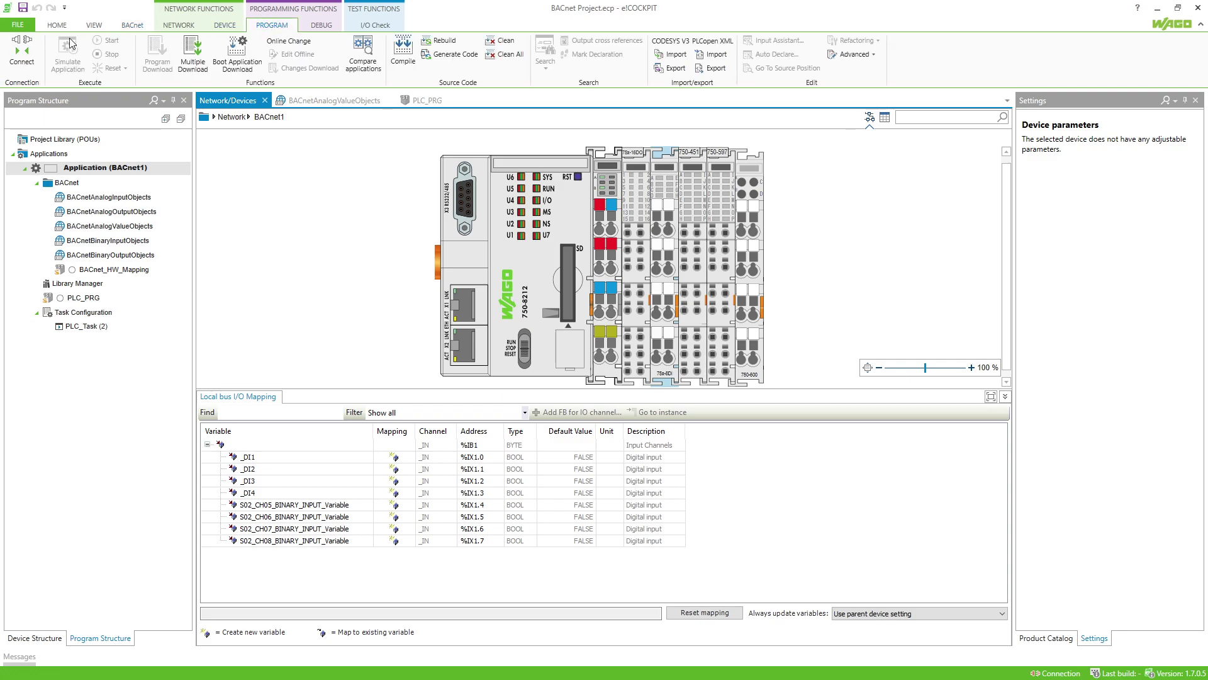
pyautogui.click(26, 53)
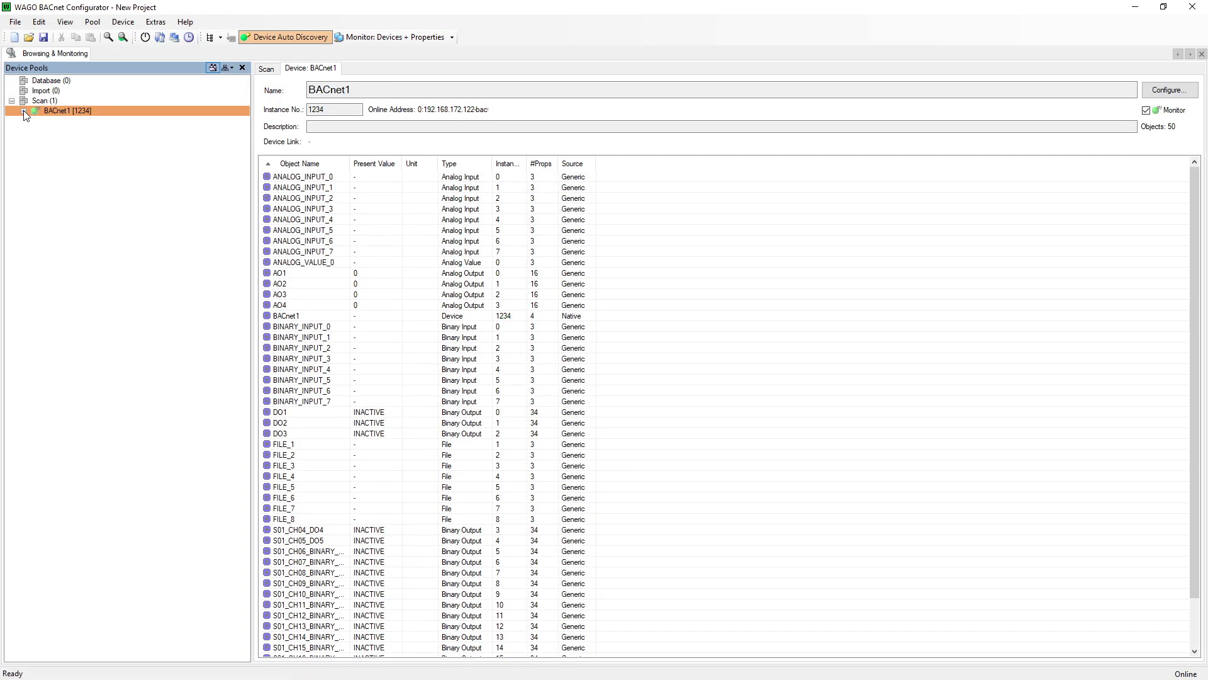
pyautogui.click(23, 111)
# Write ACTIVE as the Present Value of binary output BO0: DO1.
pyautogui.click(35, 152)
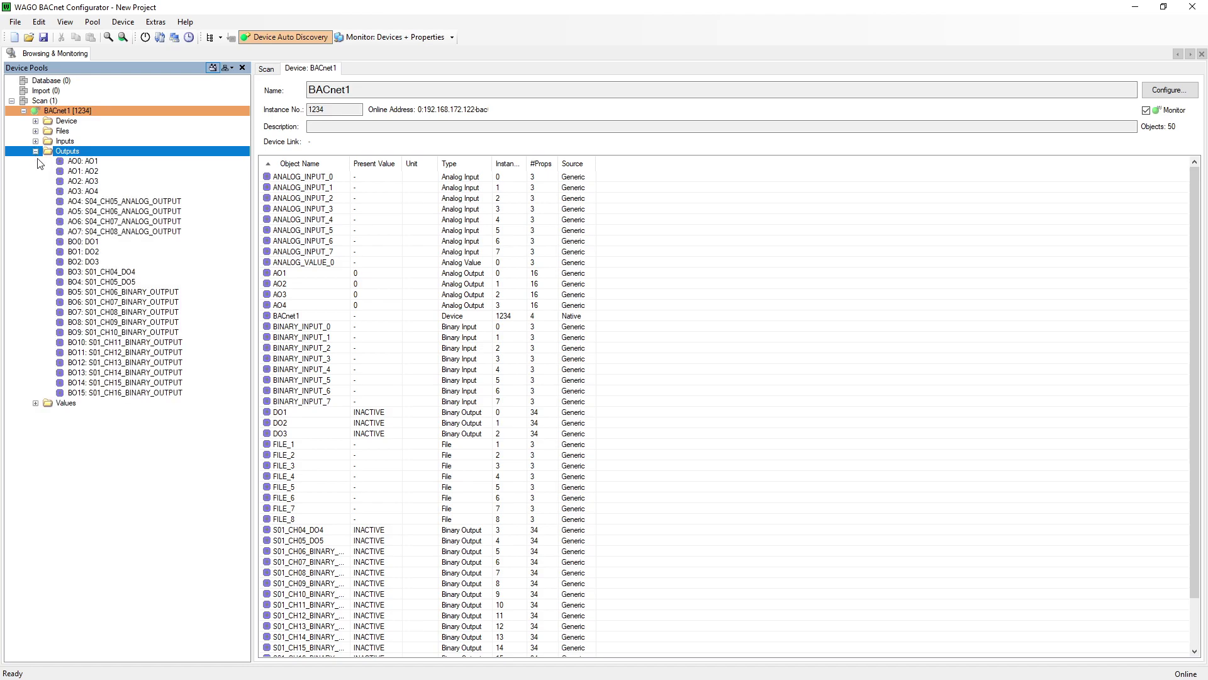
pyautogui.click(80, 242)
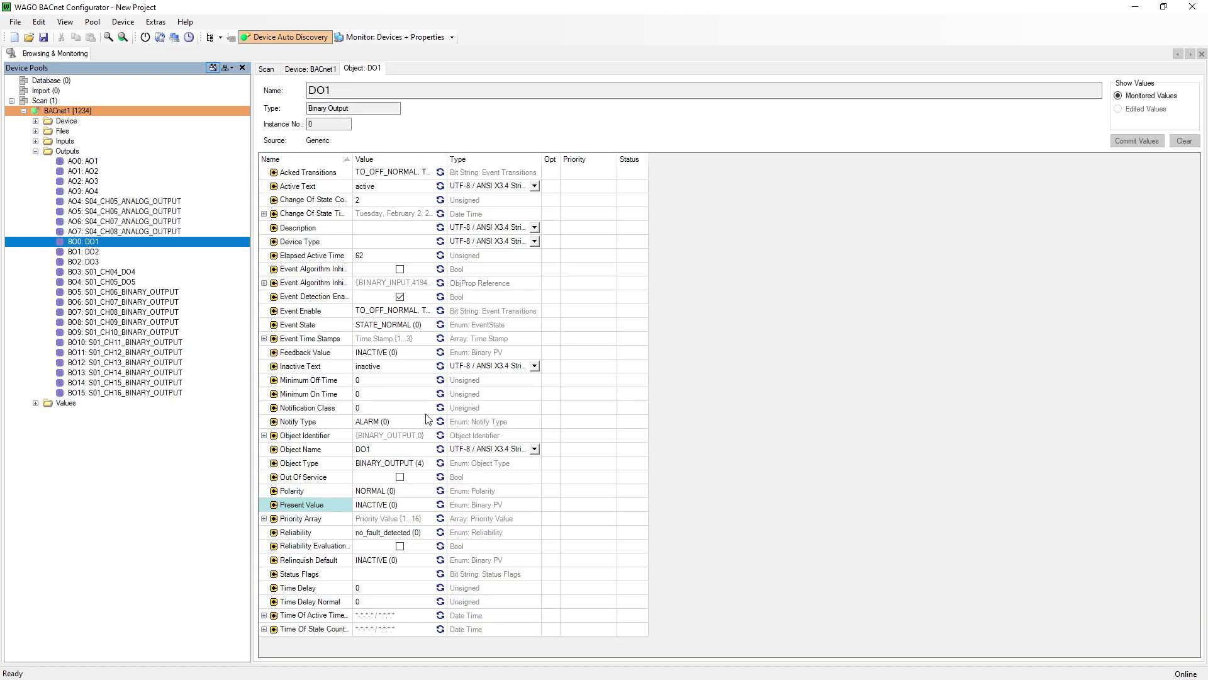
pyautogui.click(419, 505)
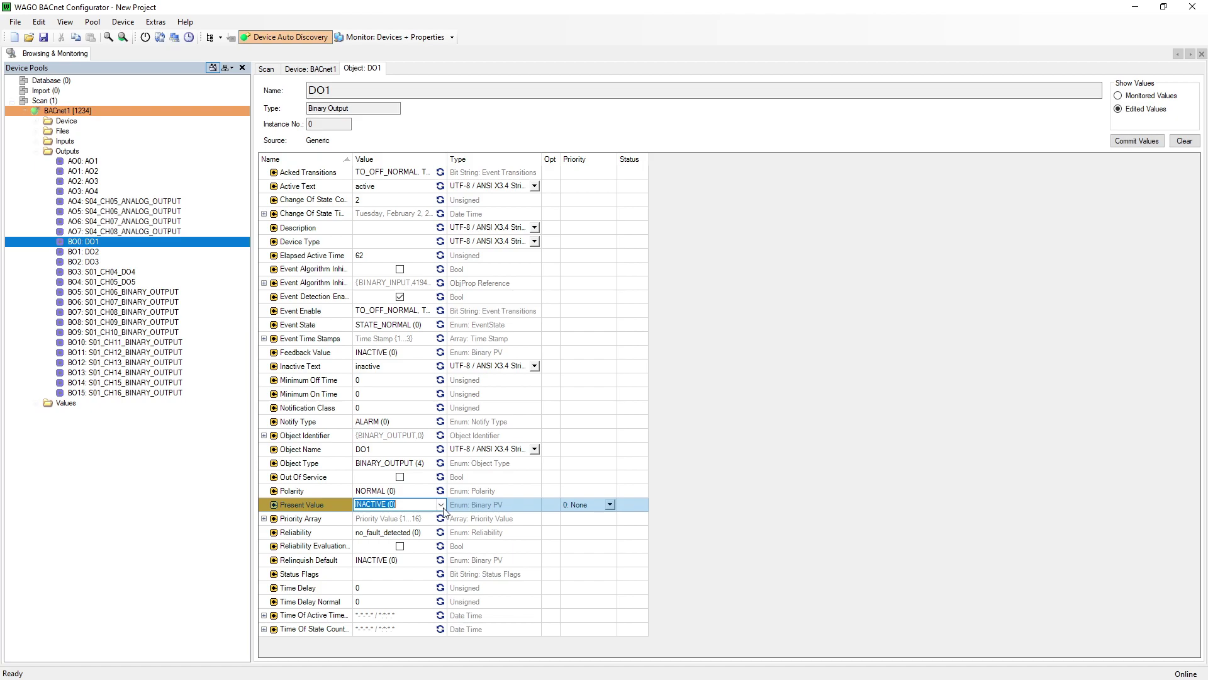
pyautogui.click(442, 505)
pyautogui.click(378, 528)
pyautogui.click(1160, 142)
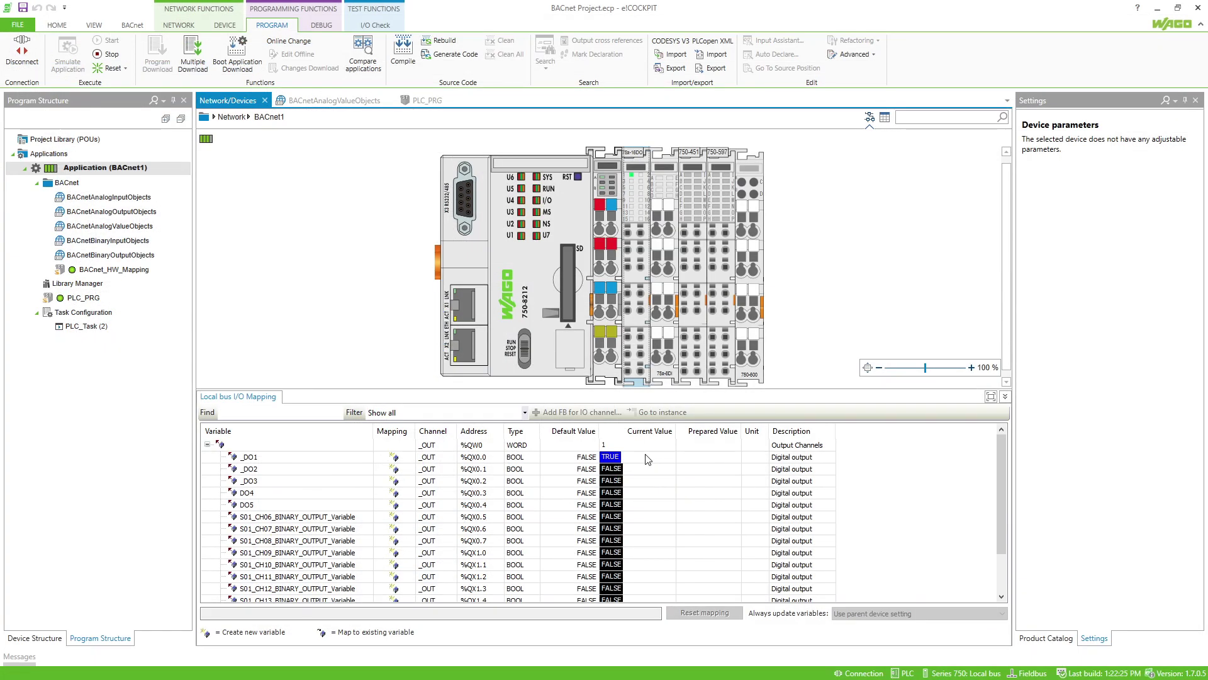